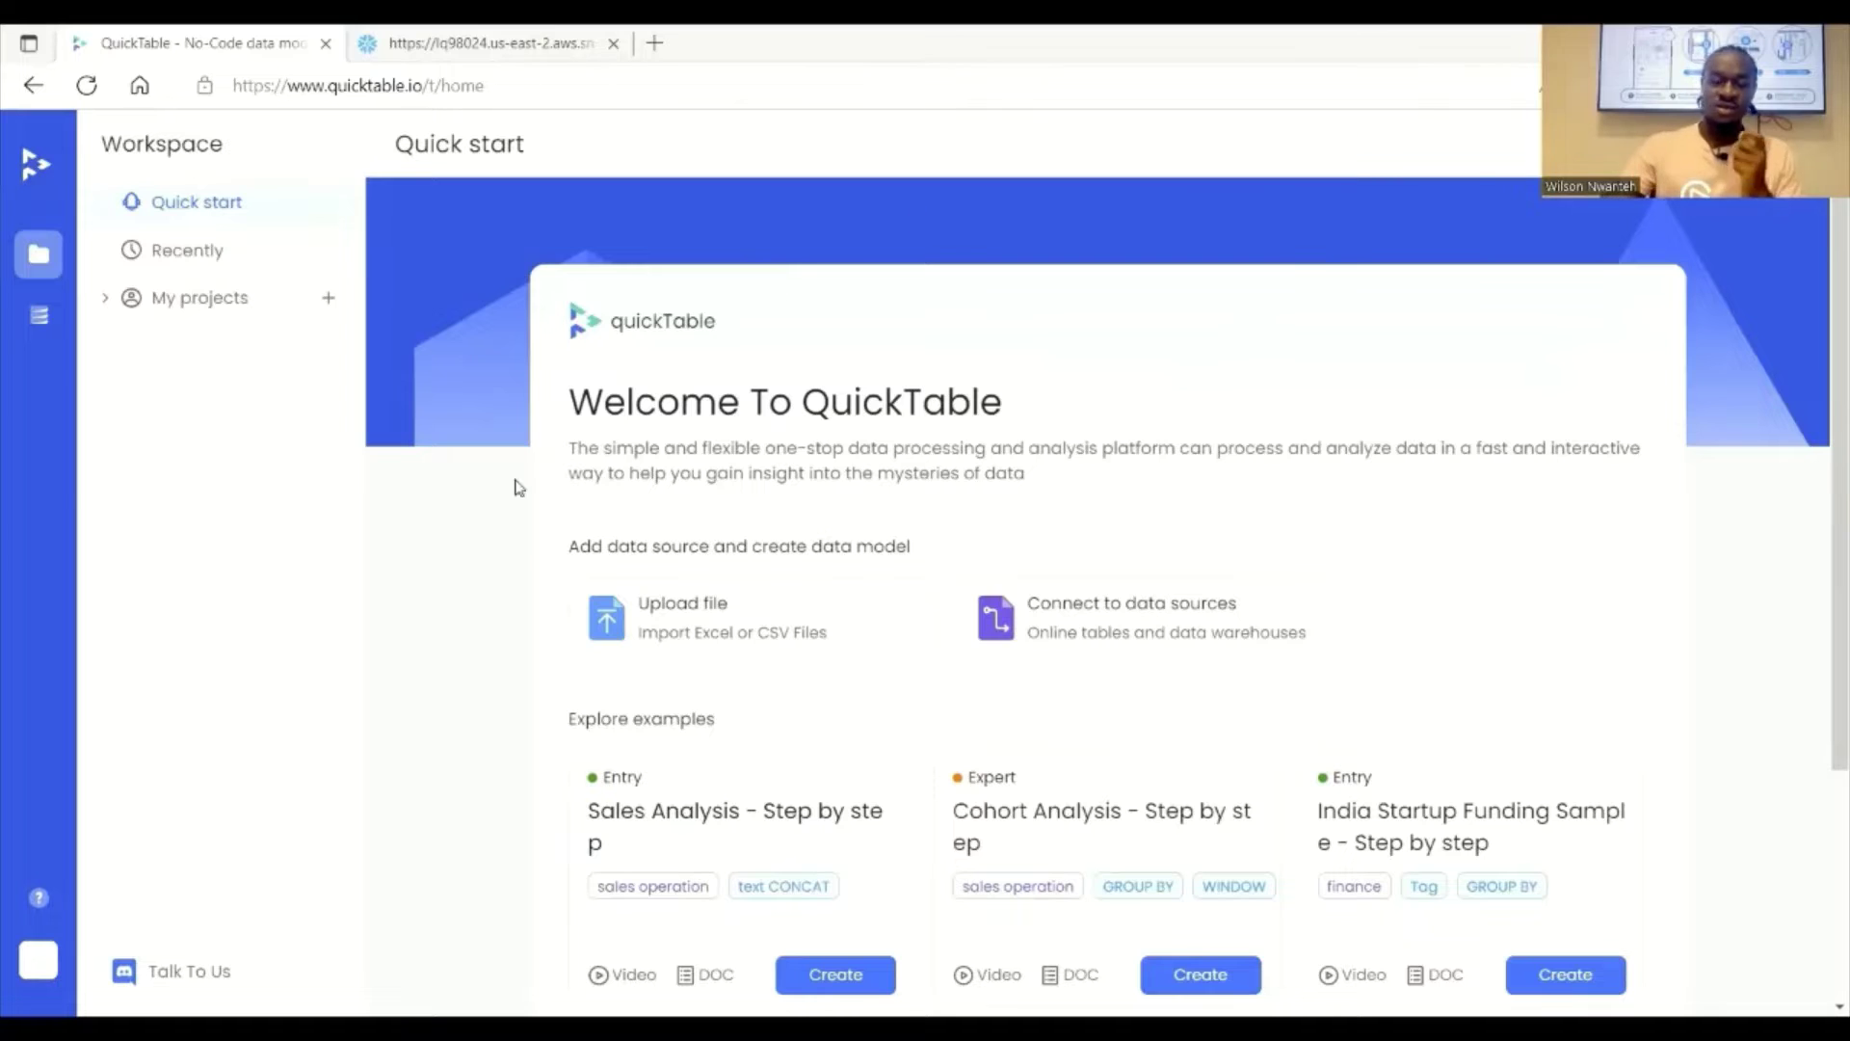
# Step: Start a new data connection of the Snowflake type
pyautogui.scroll(-2, 882, 631)
pyautogui.scroll(2, 882, 631)
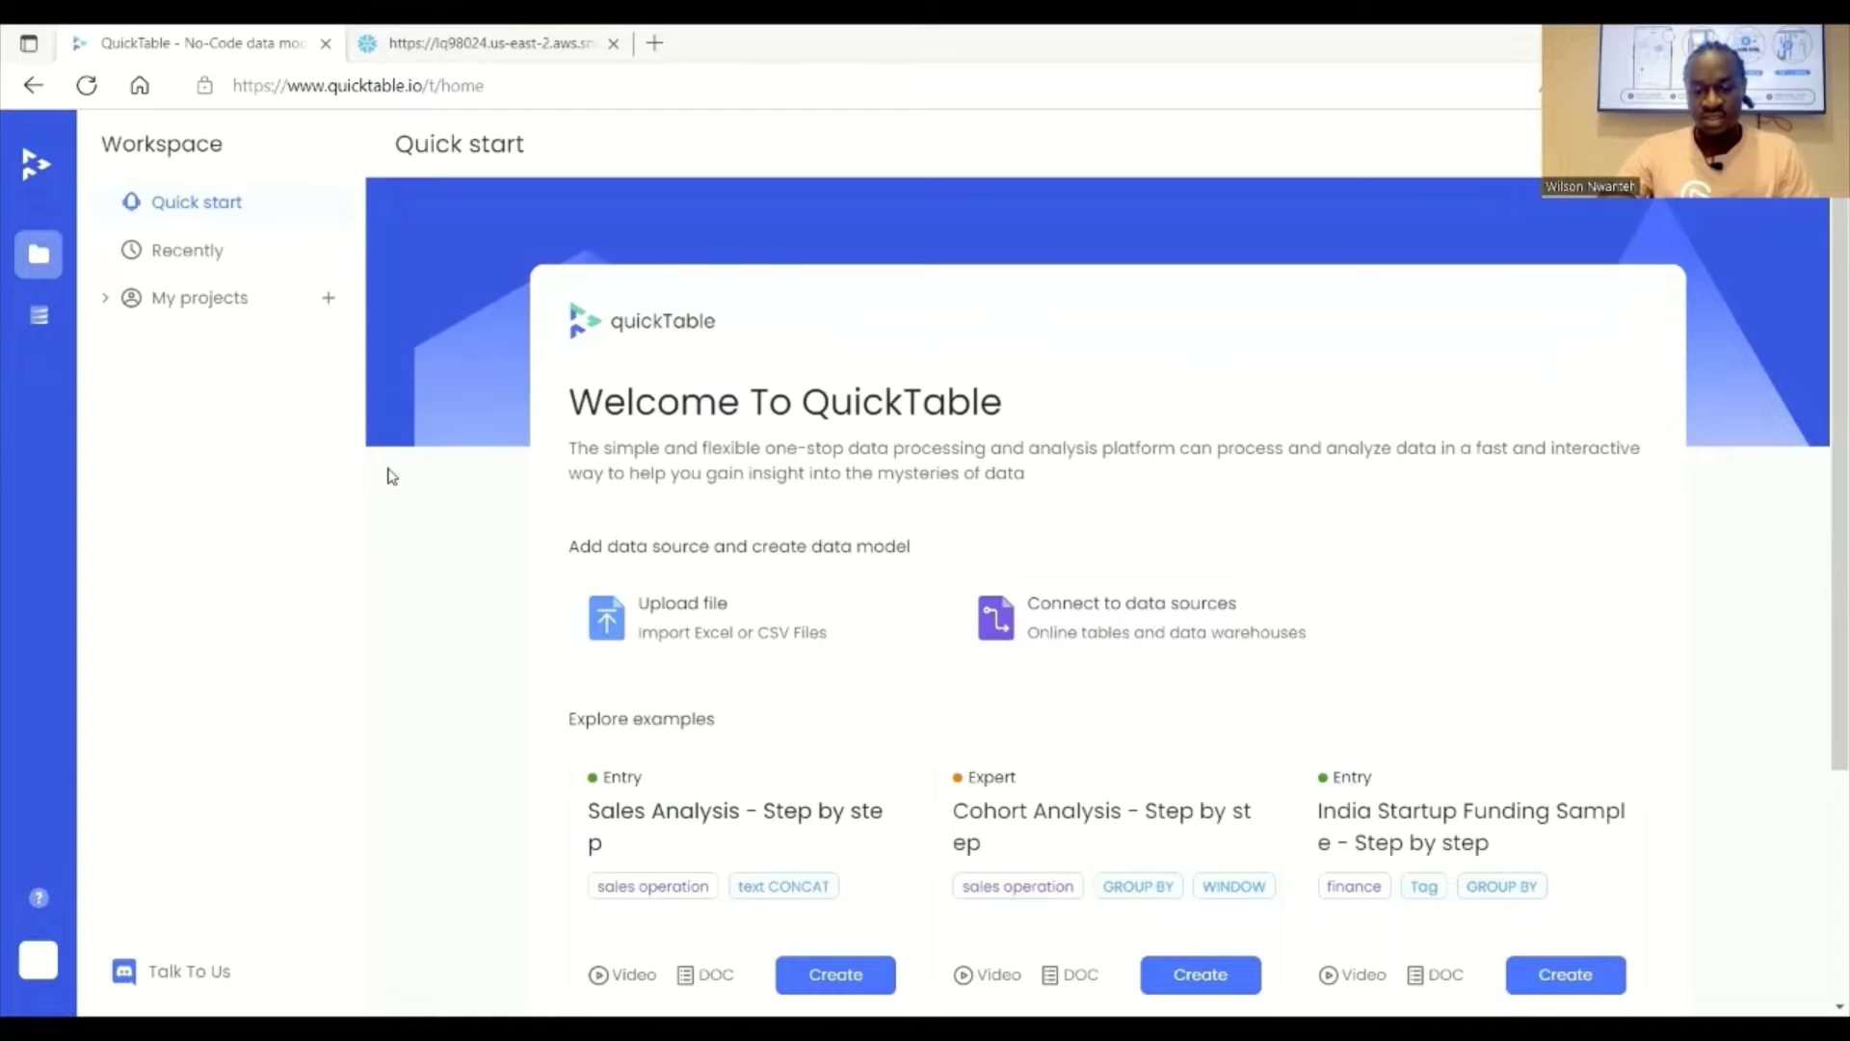
pyautogui.click(38, 316)
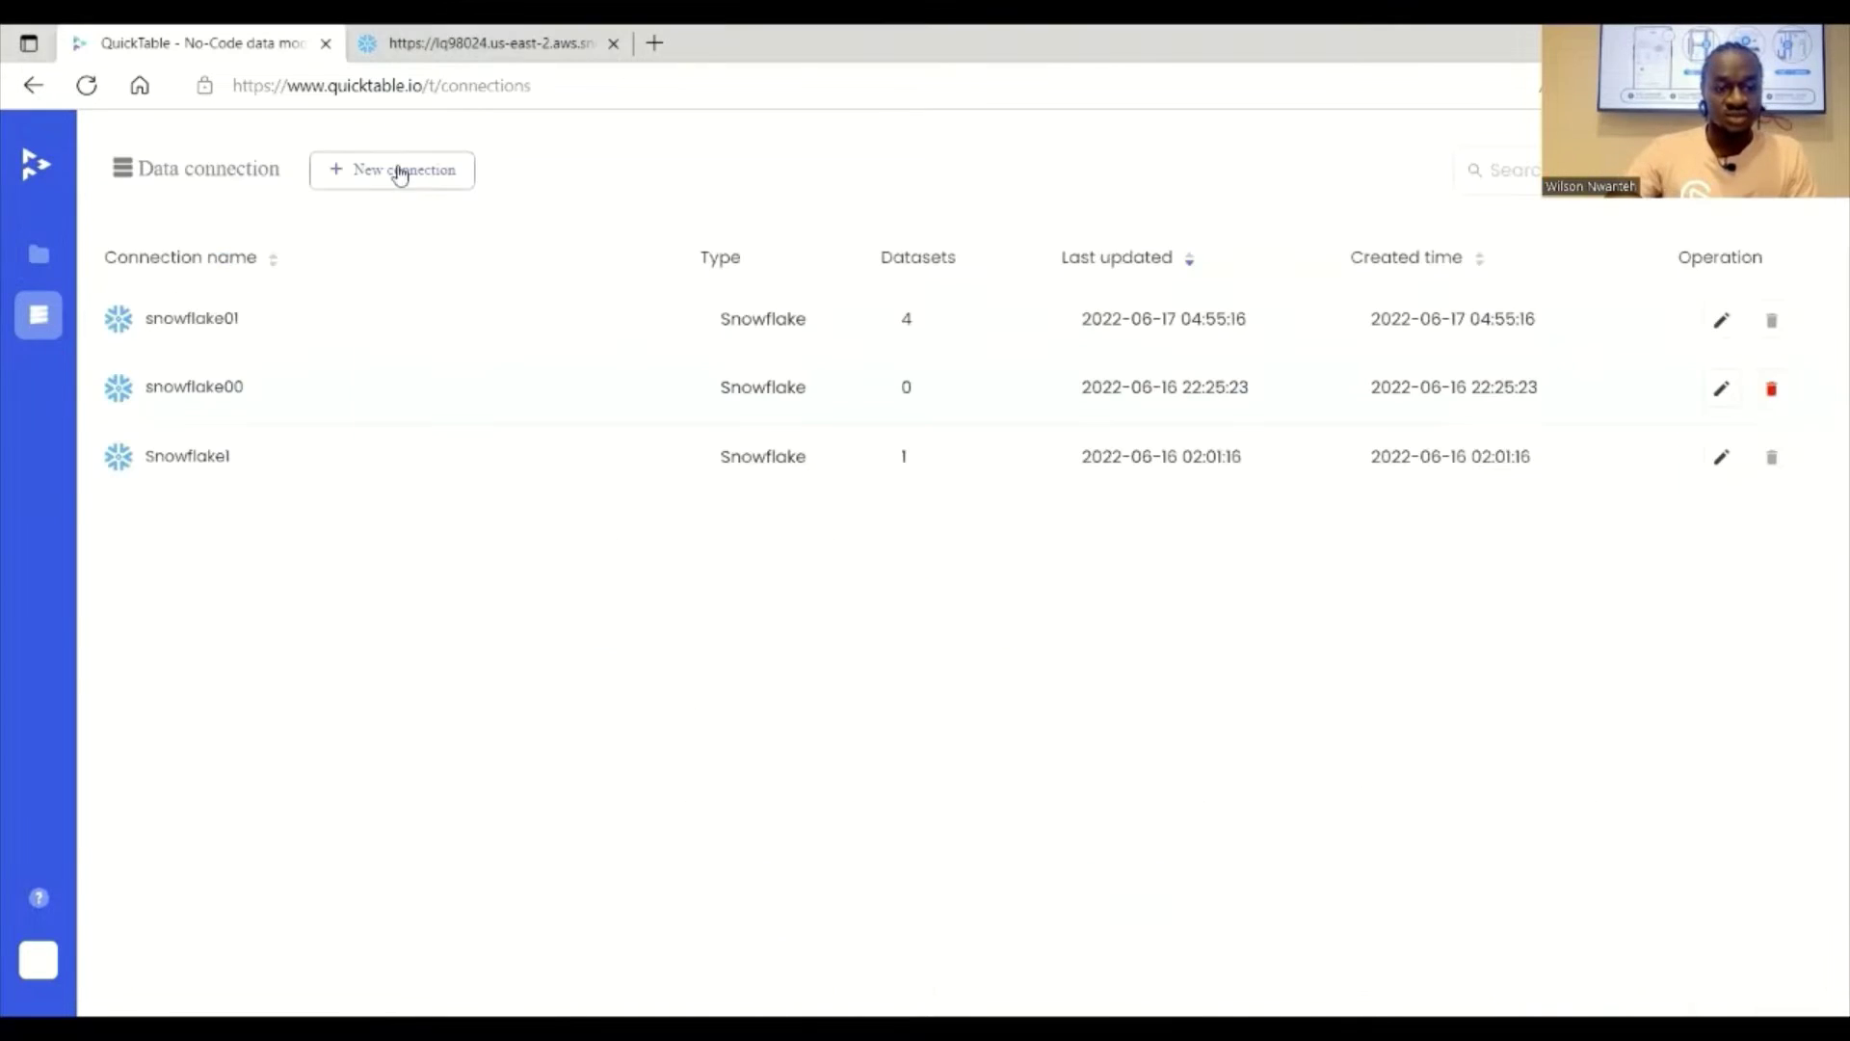
pyautogui.click(401, 171)
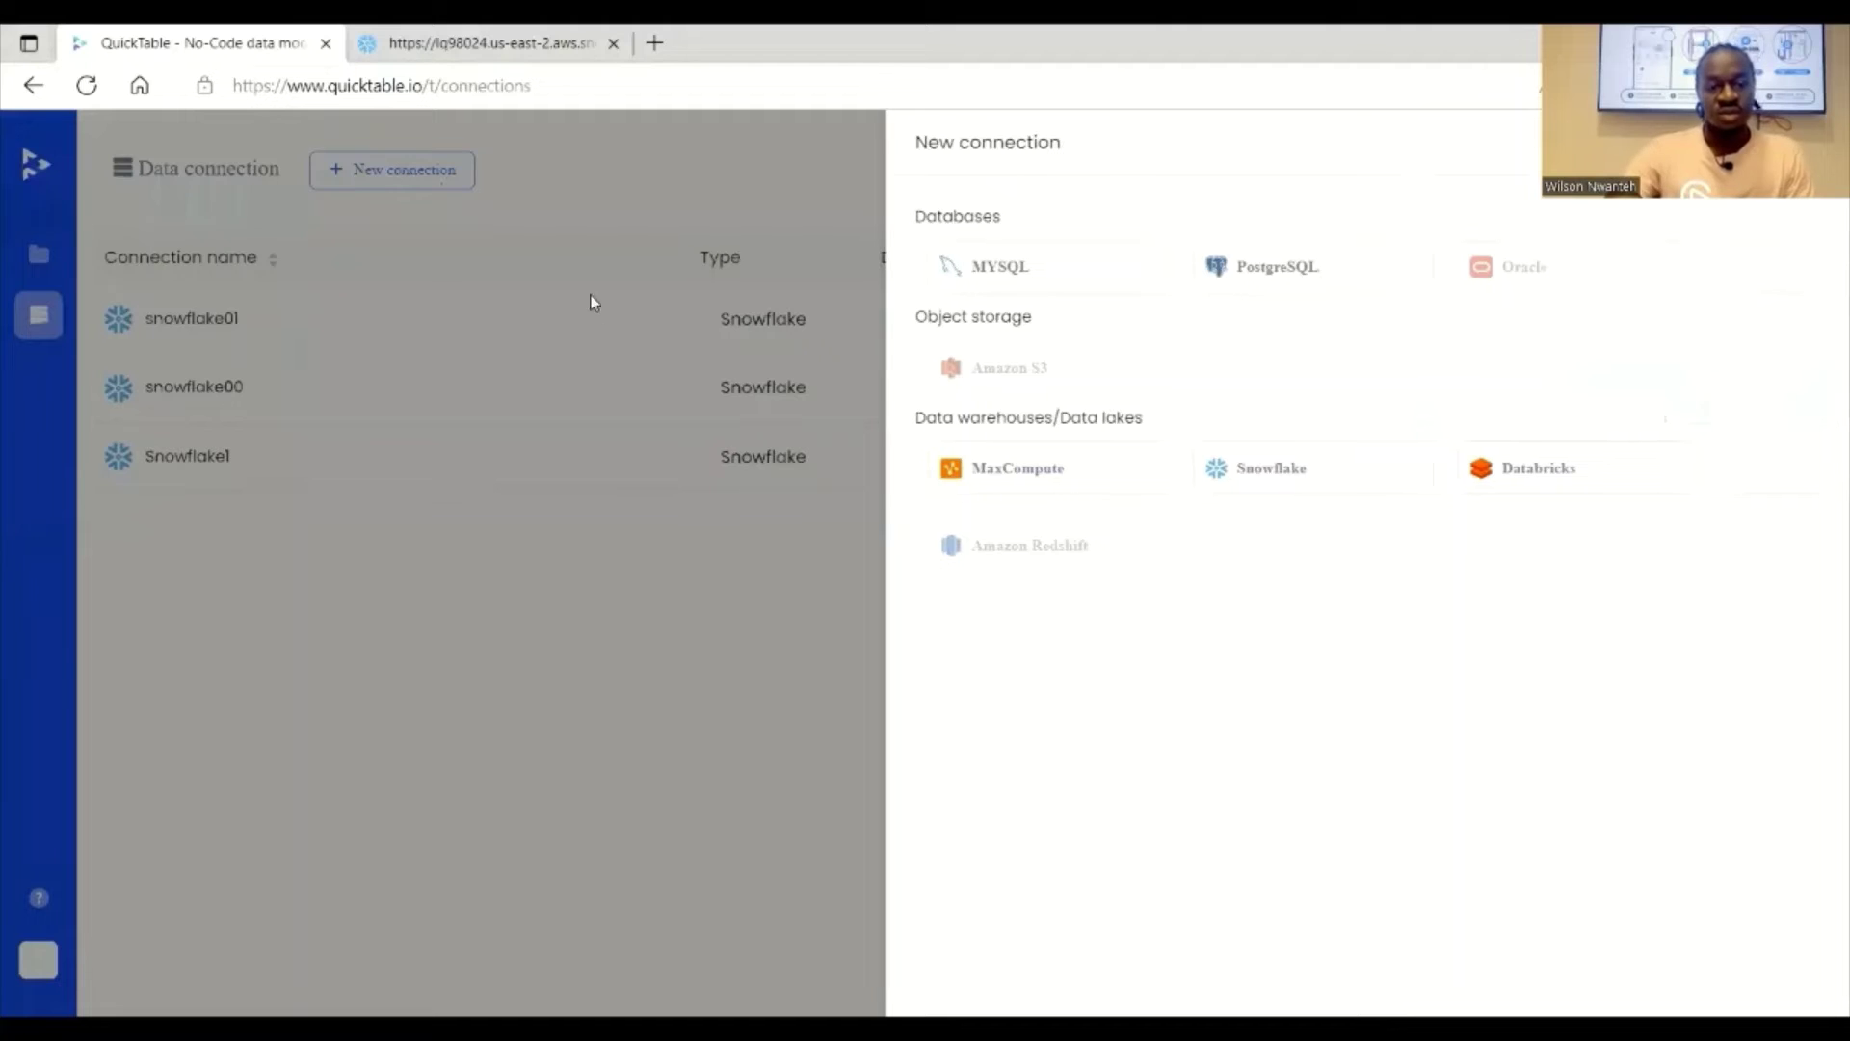
pyautogui.click(1274, 470)
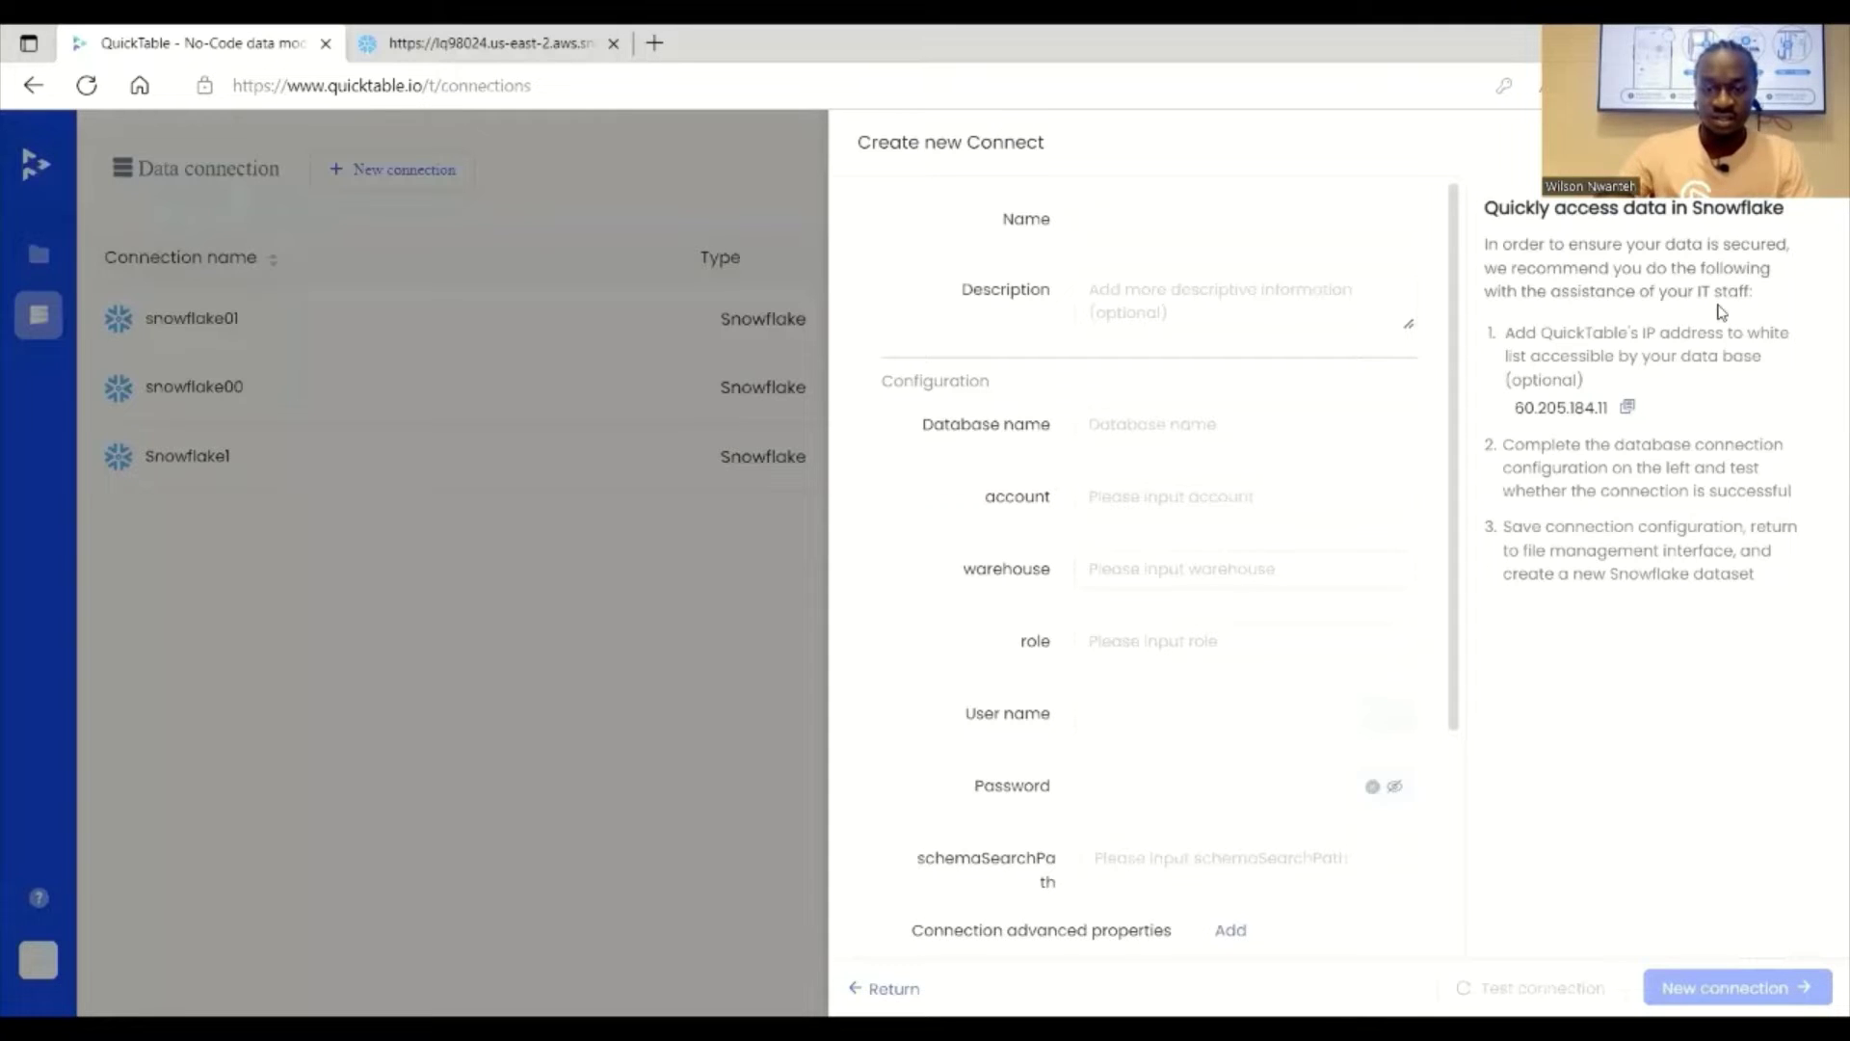
# Step: Name the new connection snowflakes1
pyautogui.click(1233, 221)
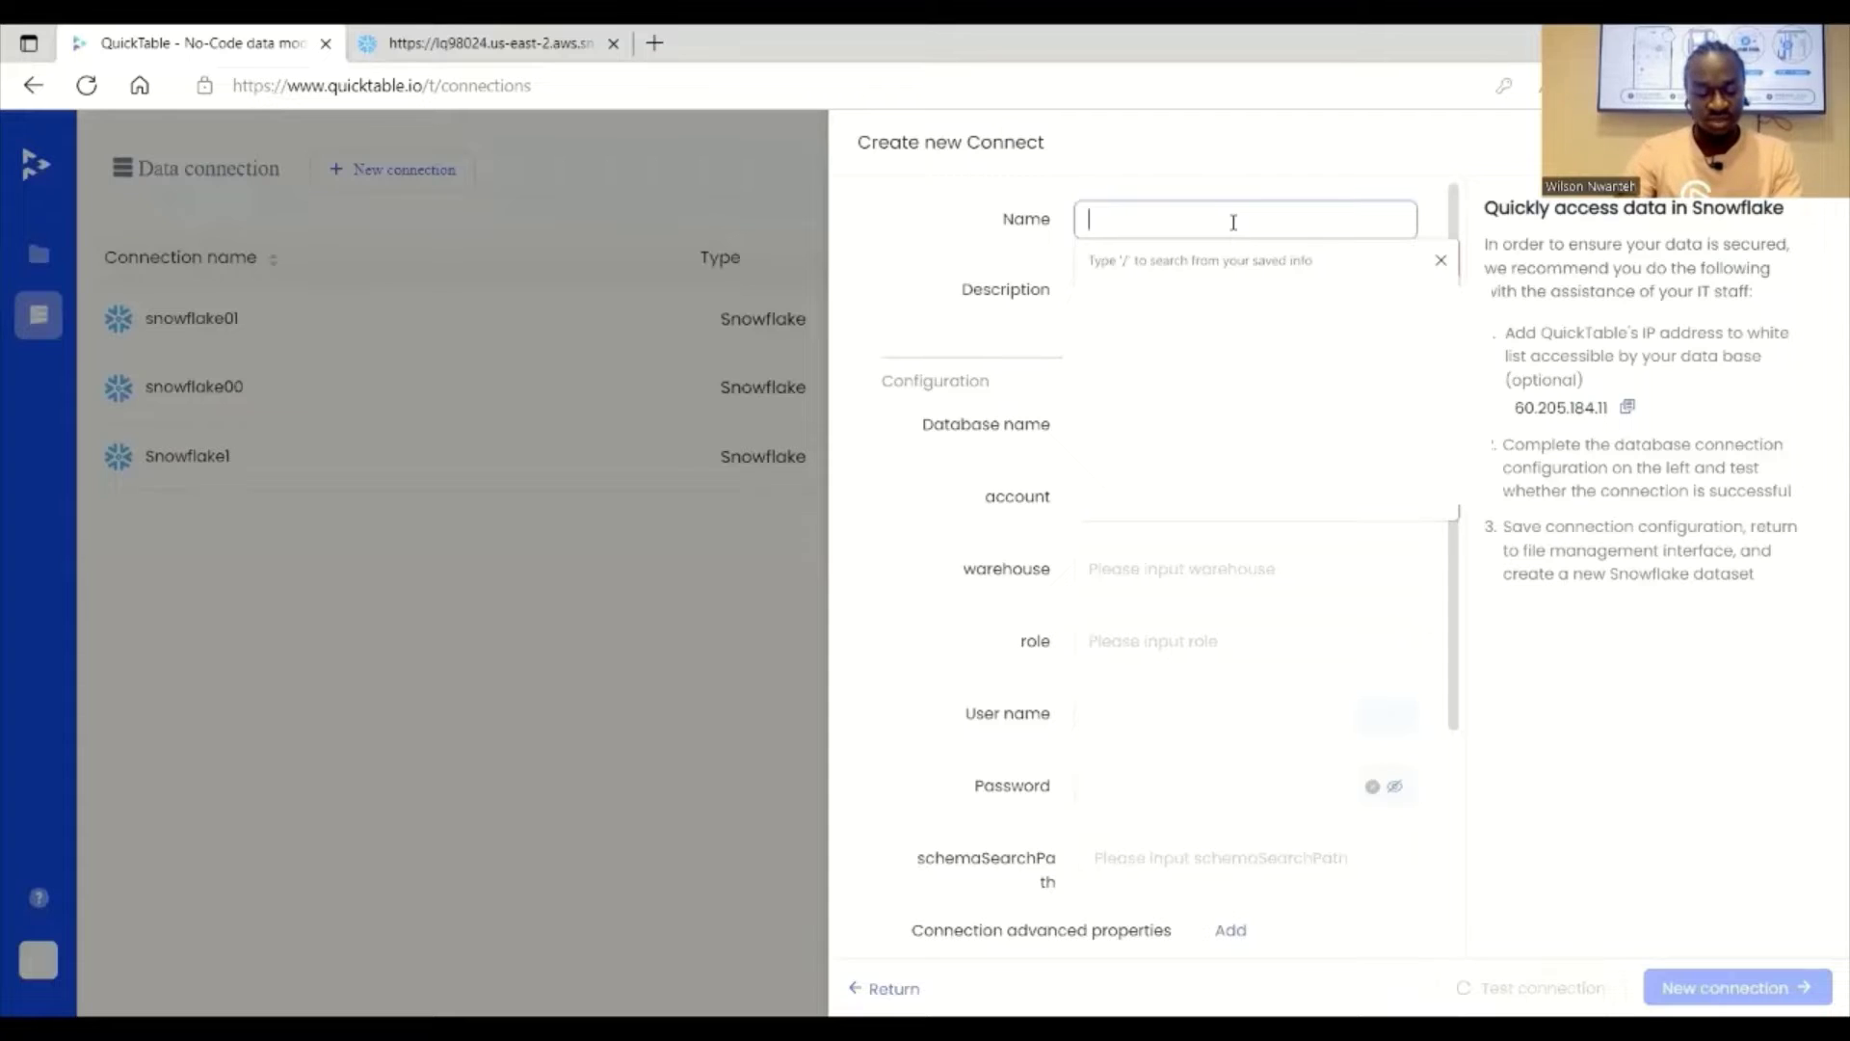
pyautogui.write('snowf')
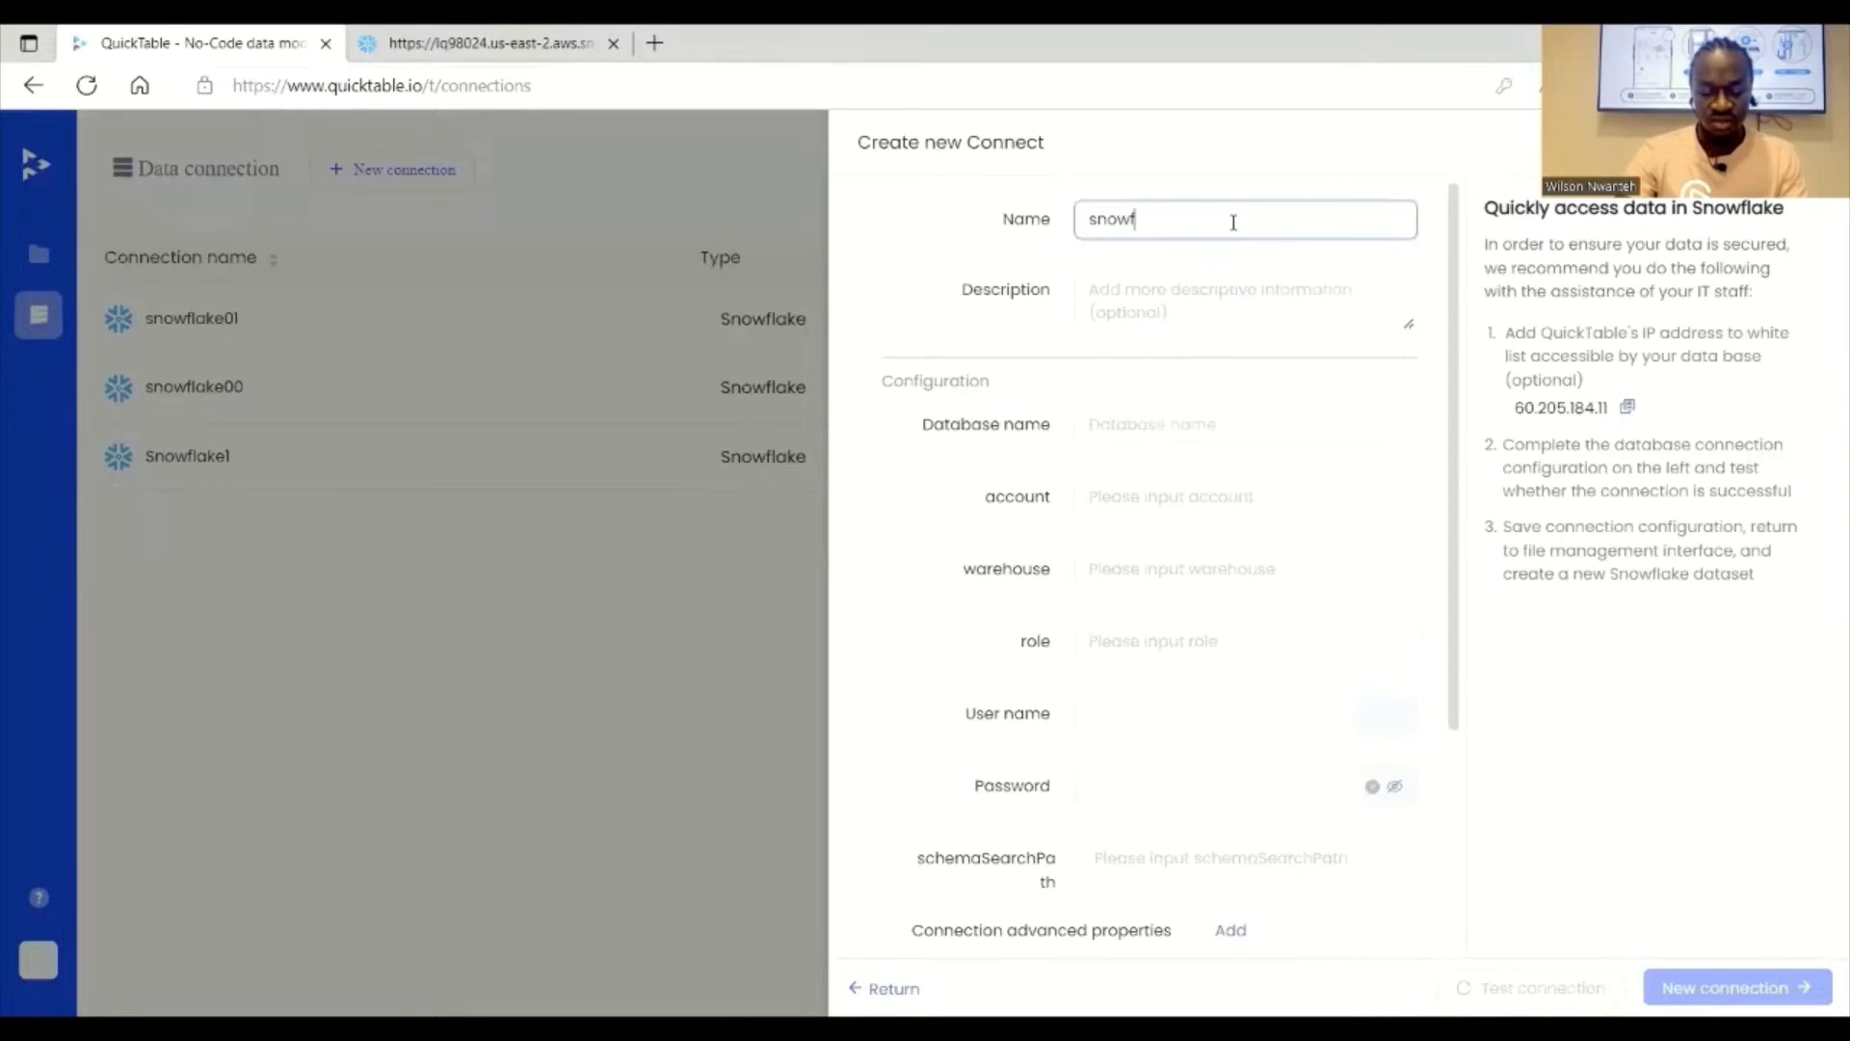
pyautogui.write('la')
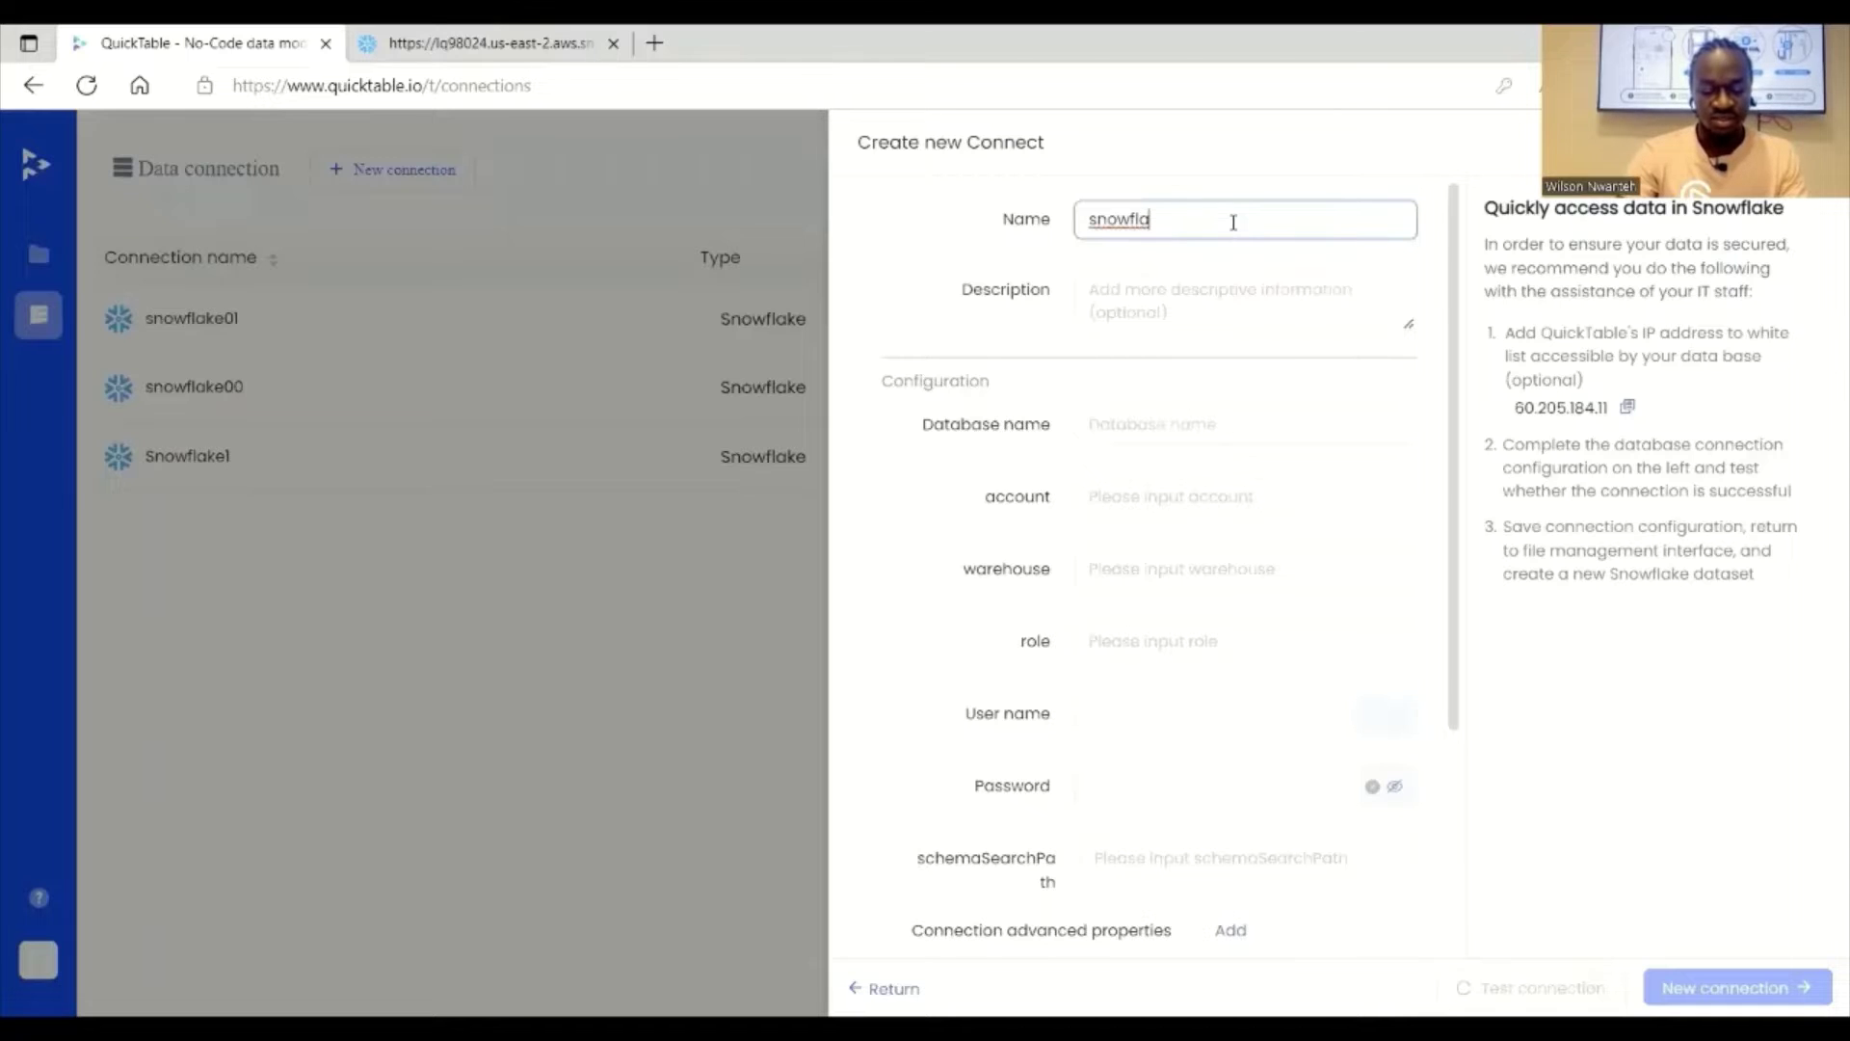
pyautogui.write('kes')
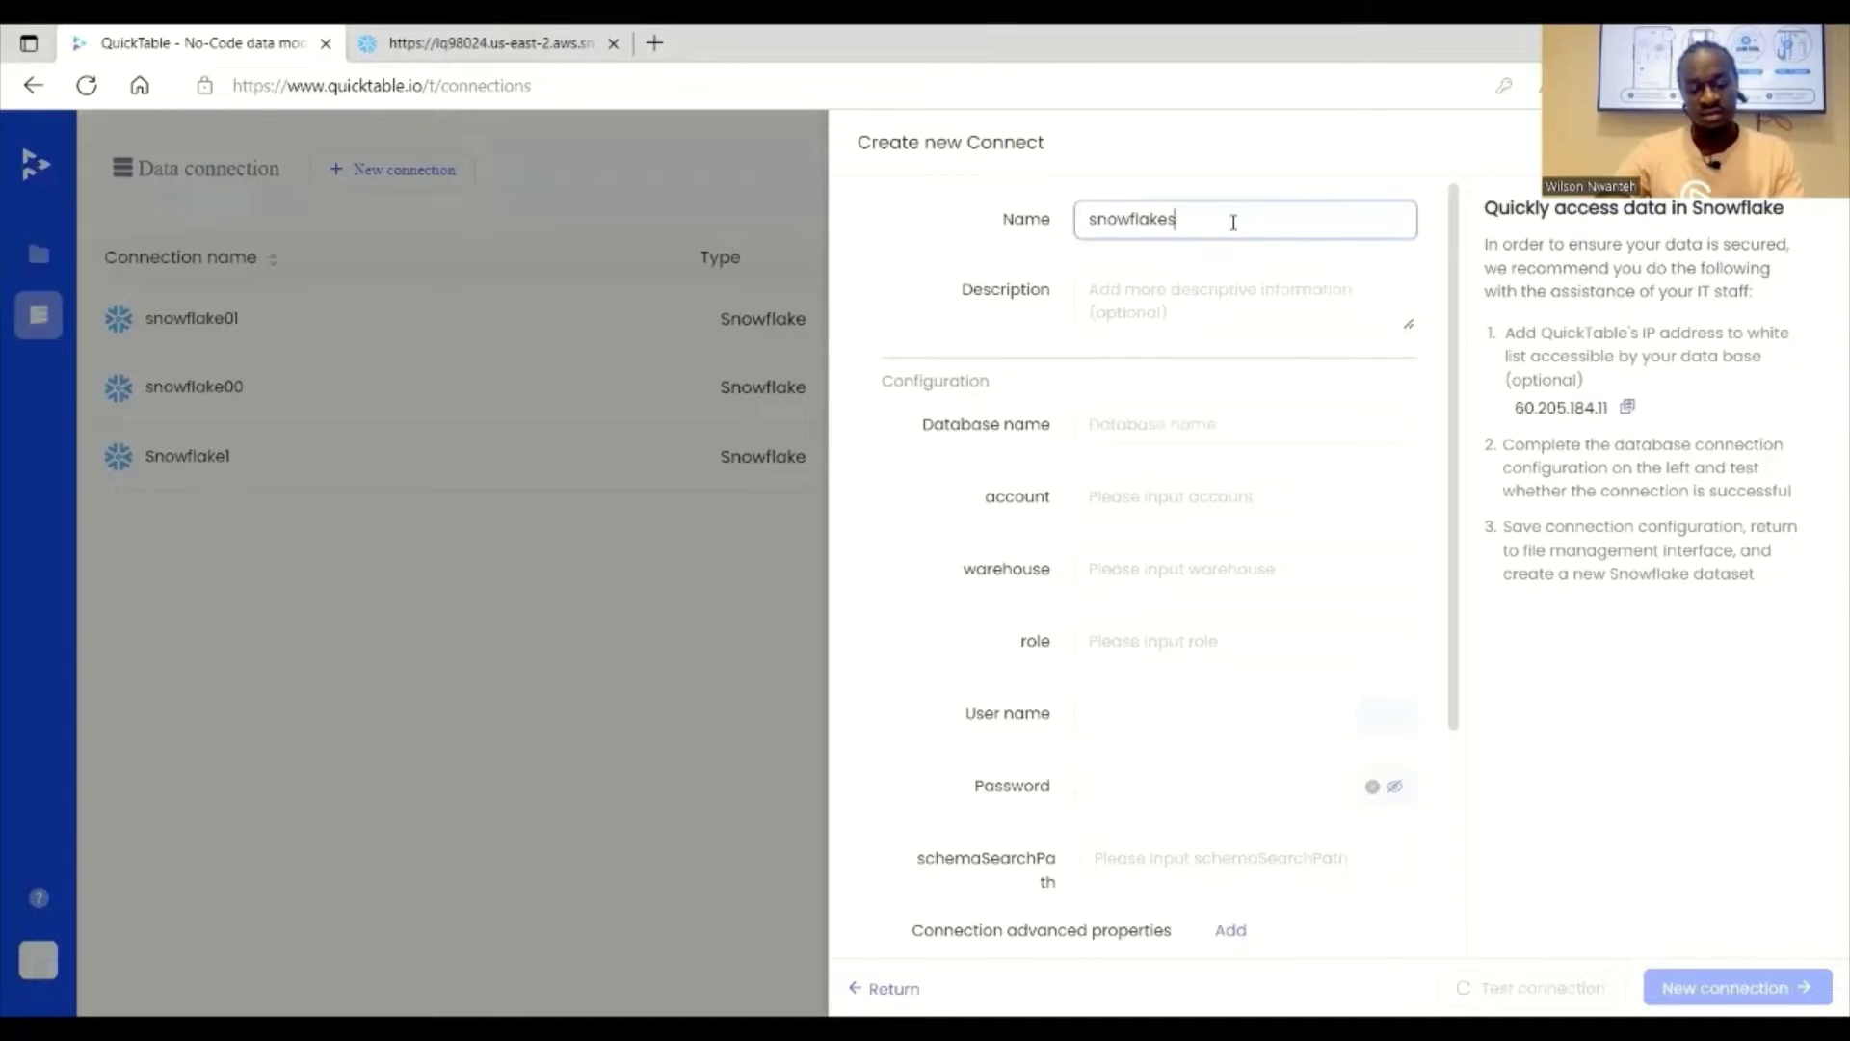
pyautogui.write('1')
pyautogui.click(1145, 302)
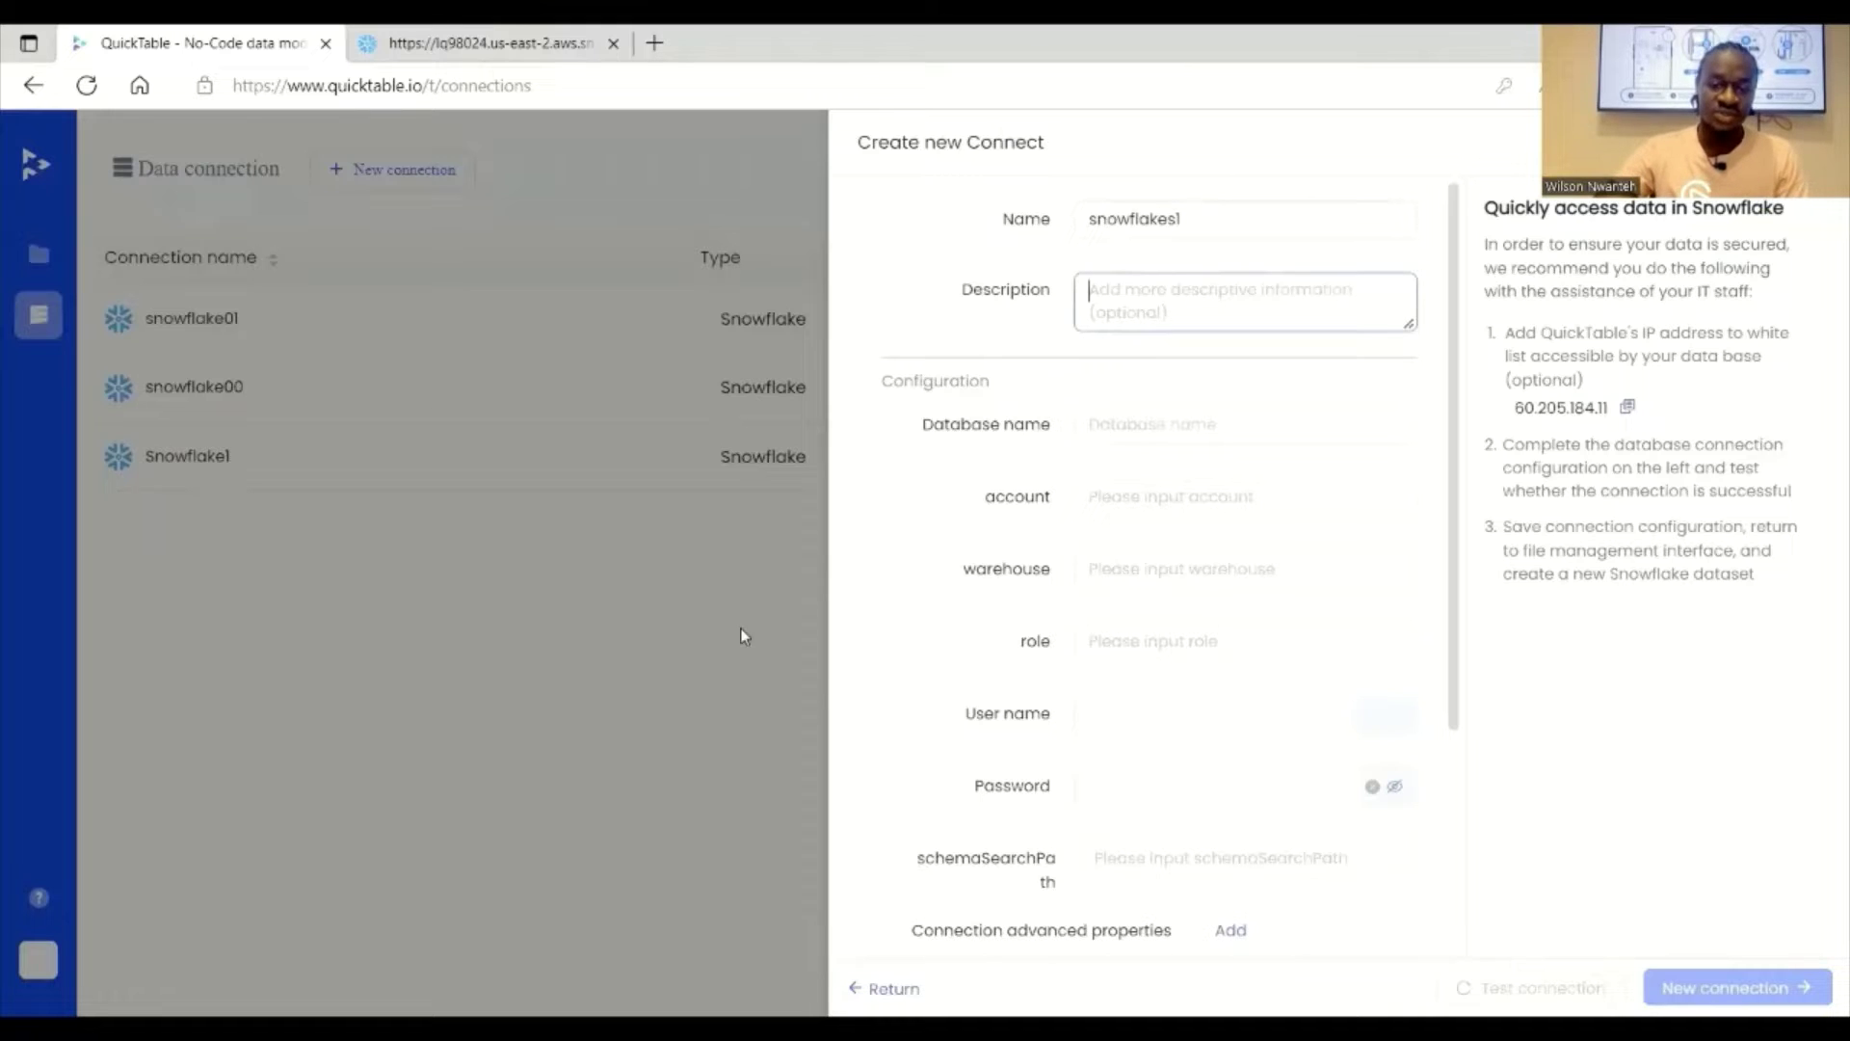
# Step: Check the database list in Snowflake, and enter gmf as the connection's database name in QuickTable
pyautogui.click(1097, 421)
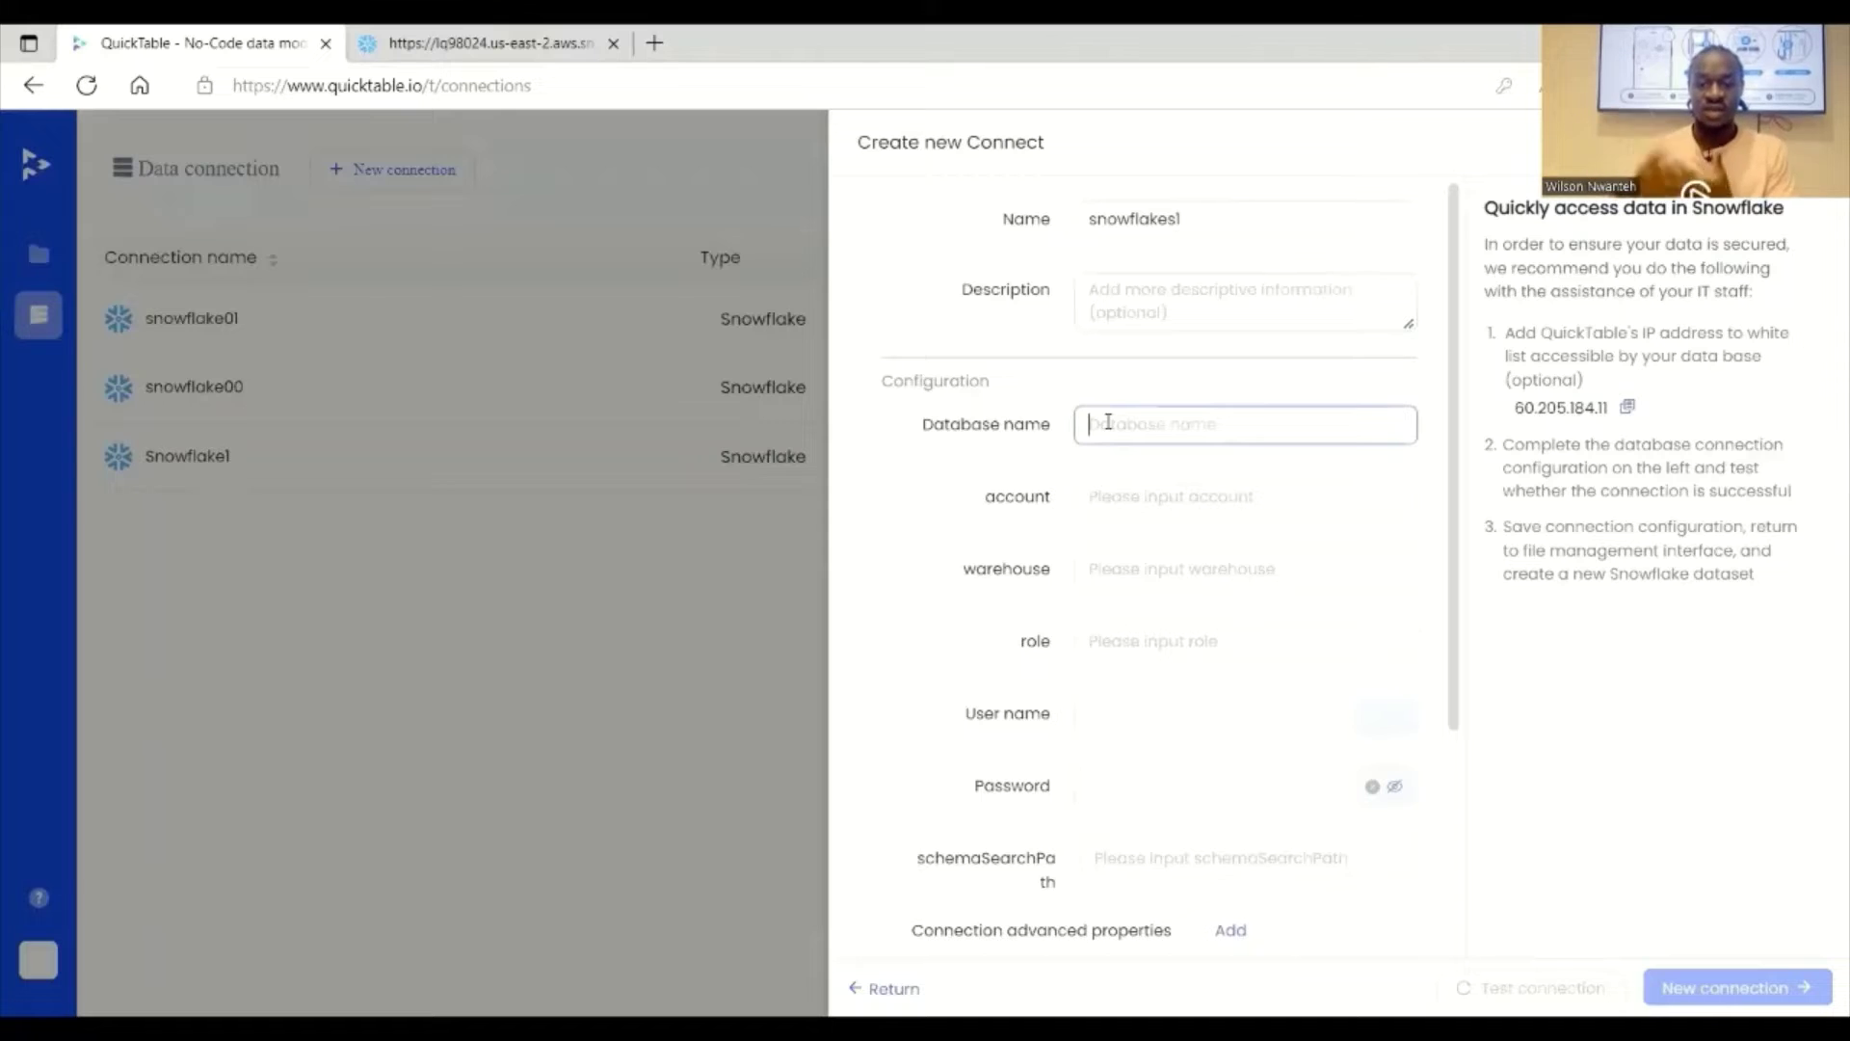
pyautogui.hotkey('ctrl', 'Tab')
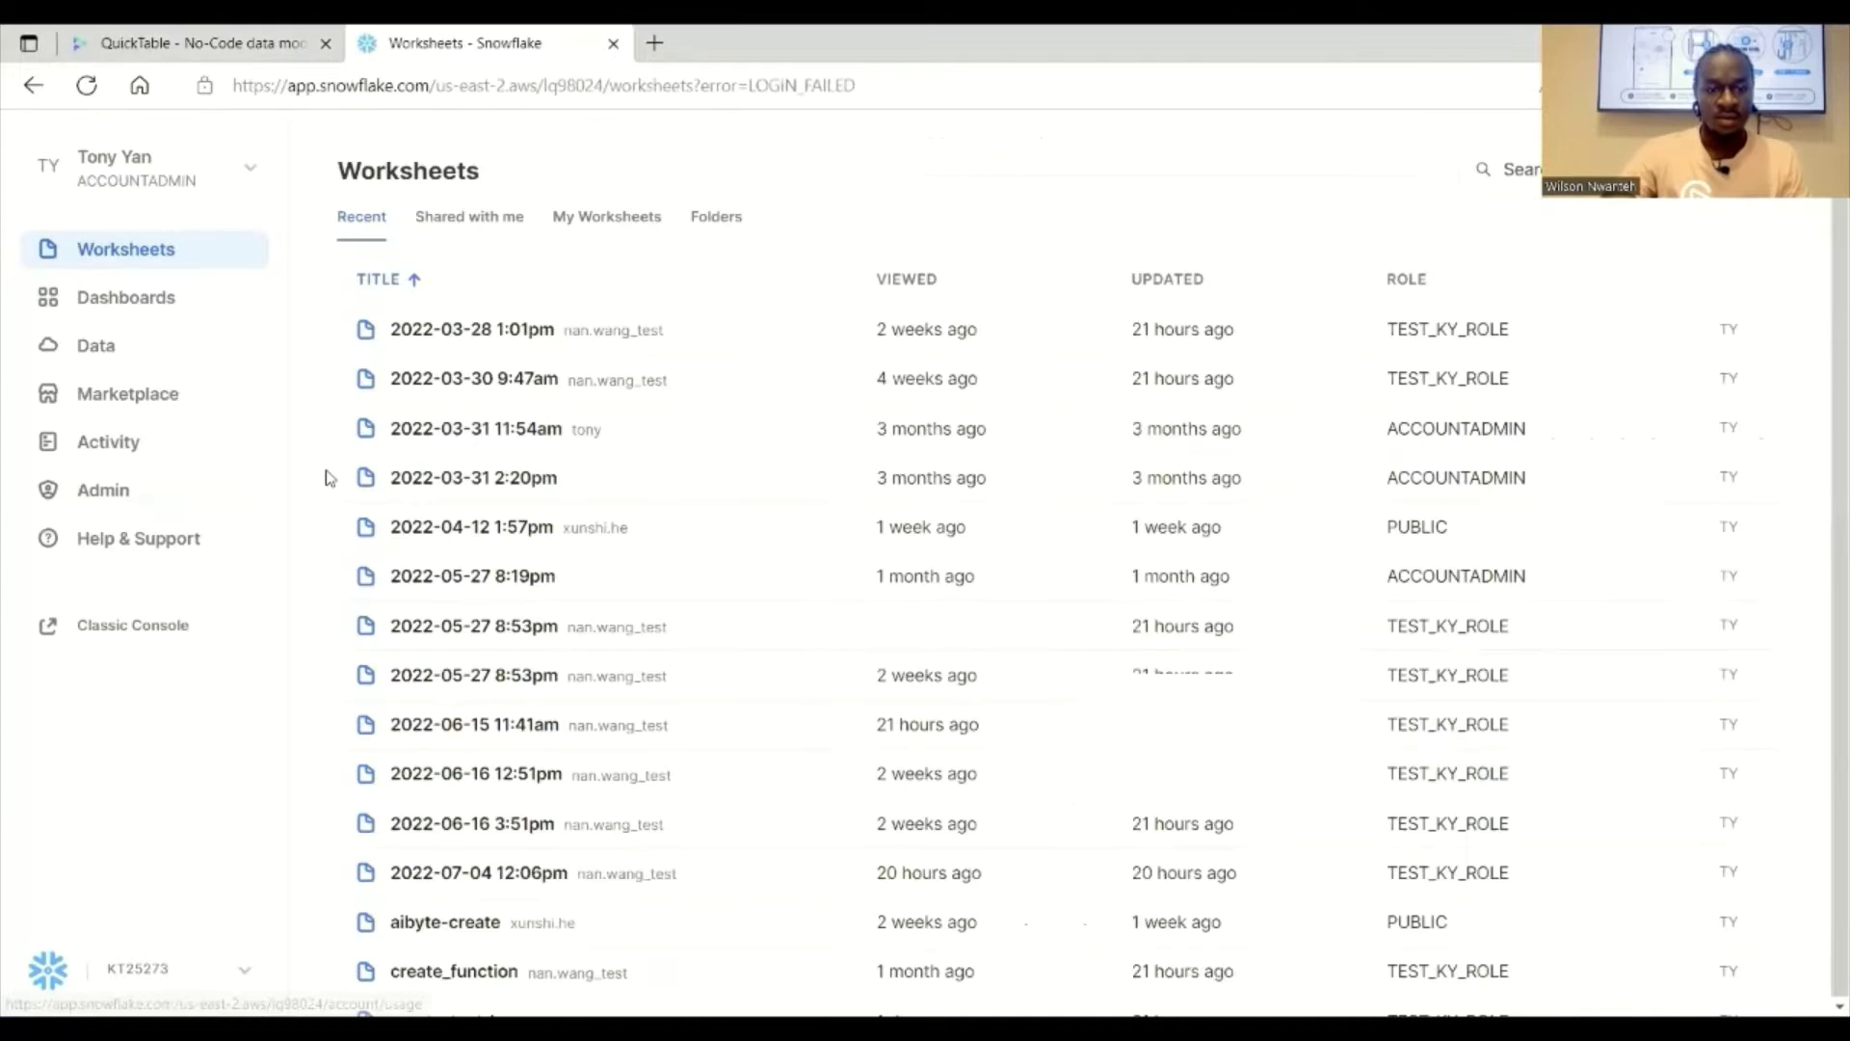
pyautogui.click(141, 364)
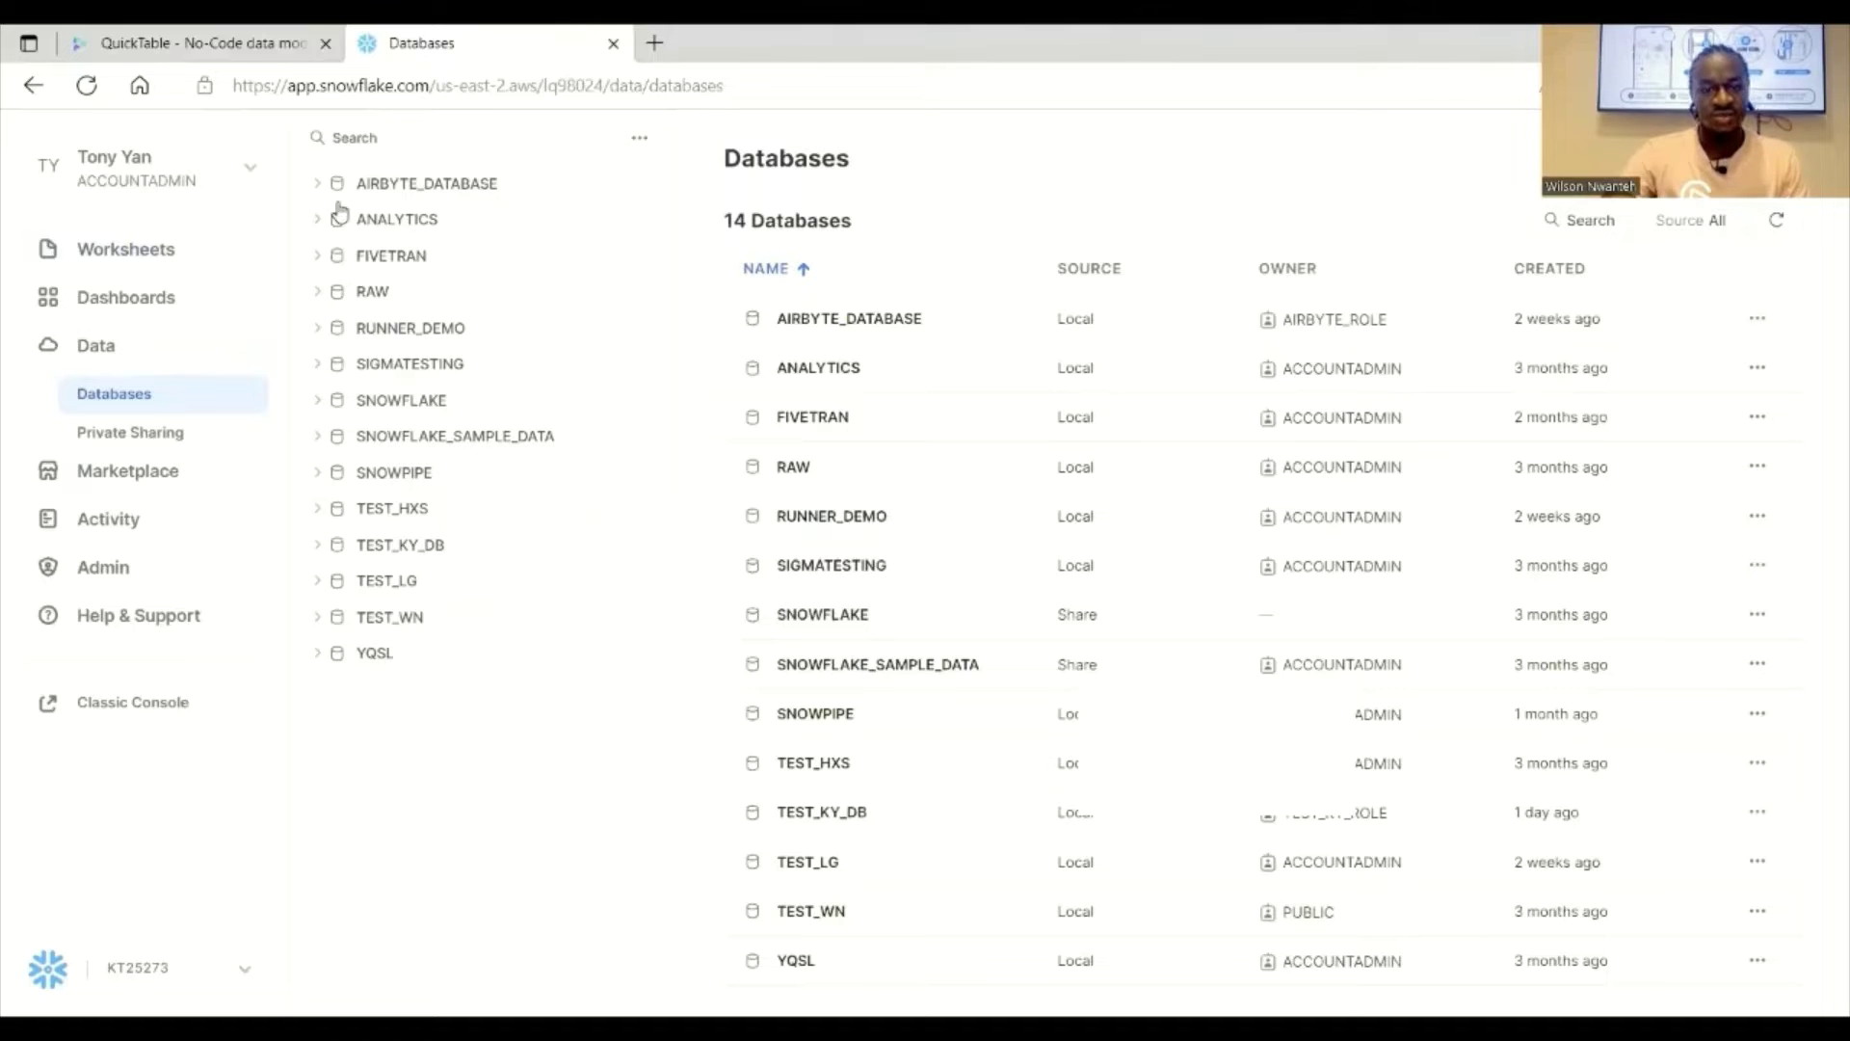
pyautogui.click(272, 44)
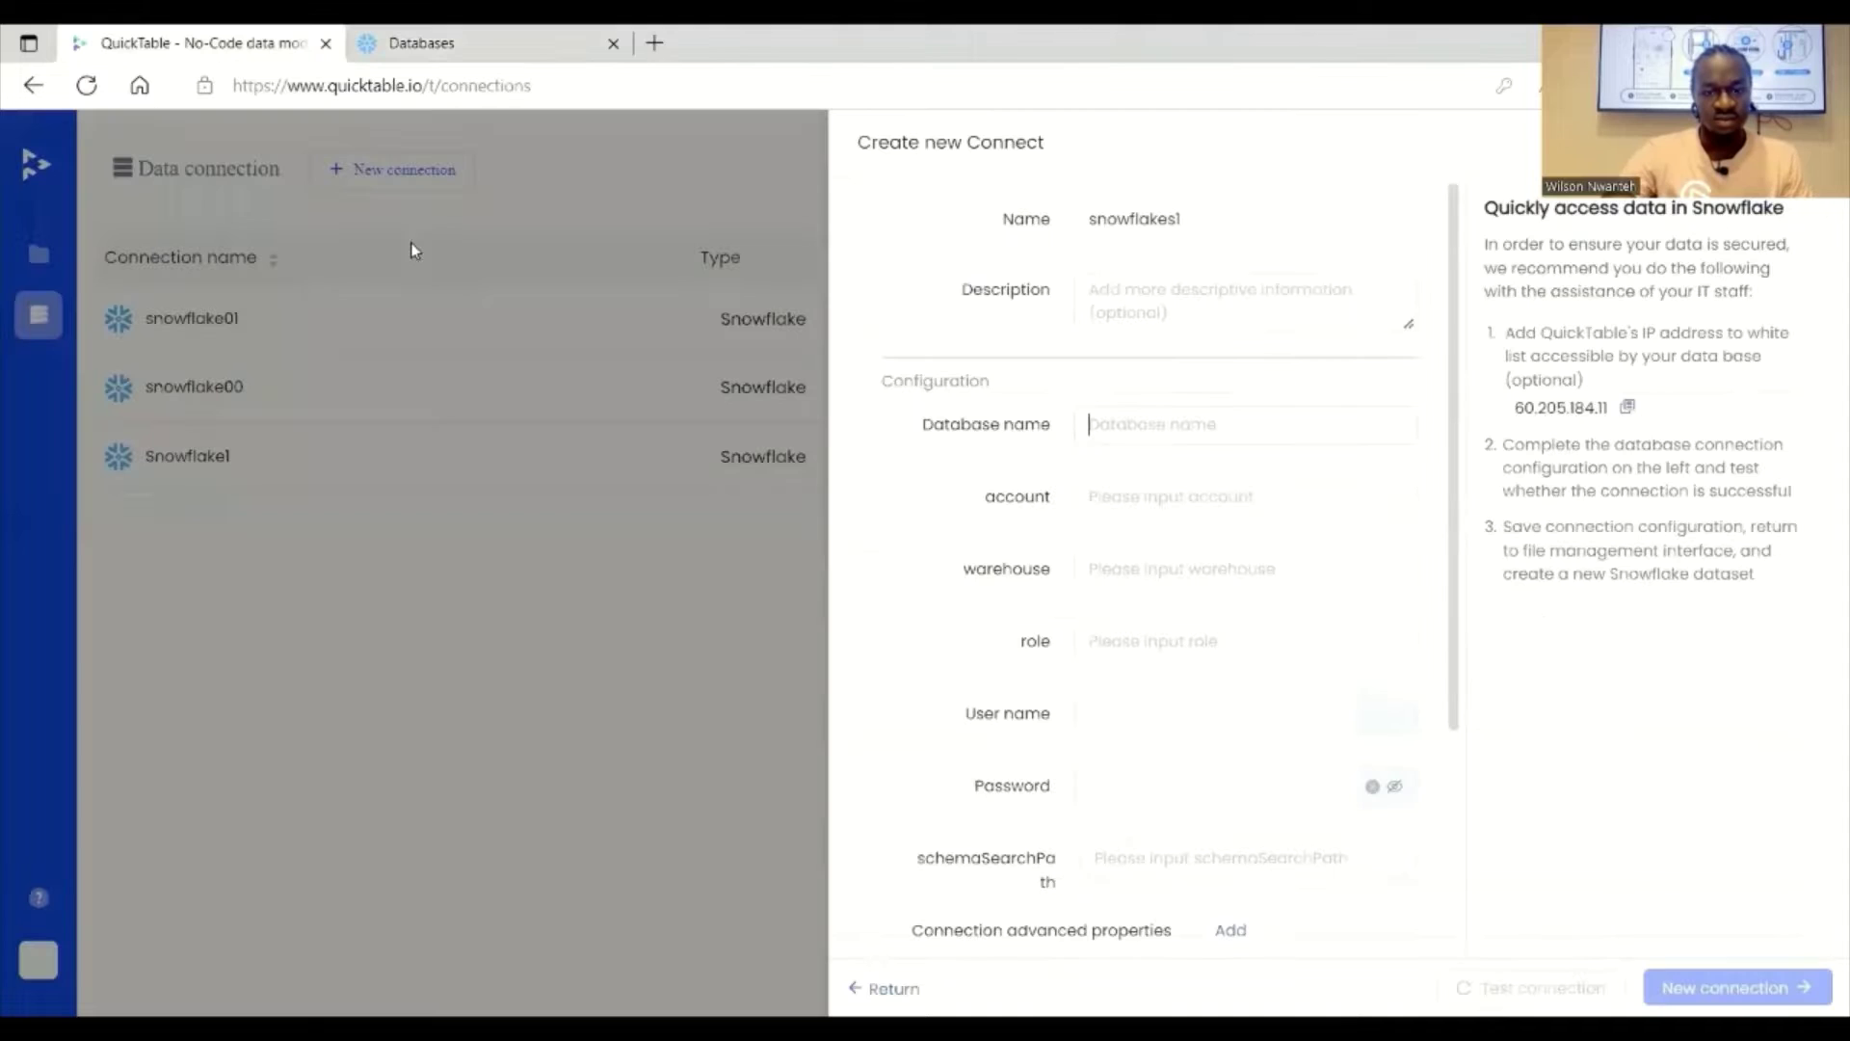
pyautogui.write('gmf')
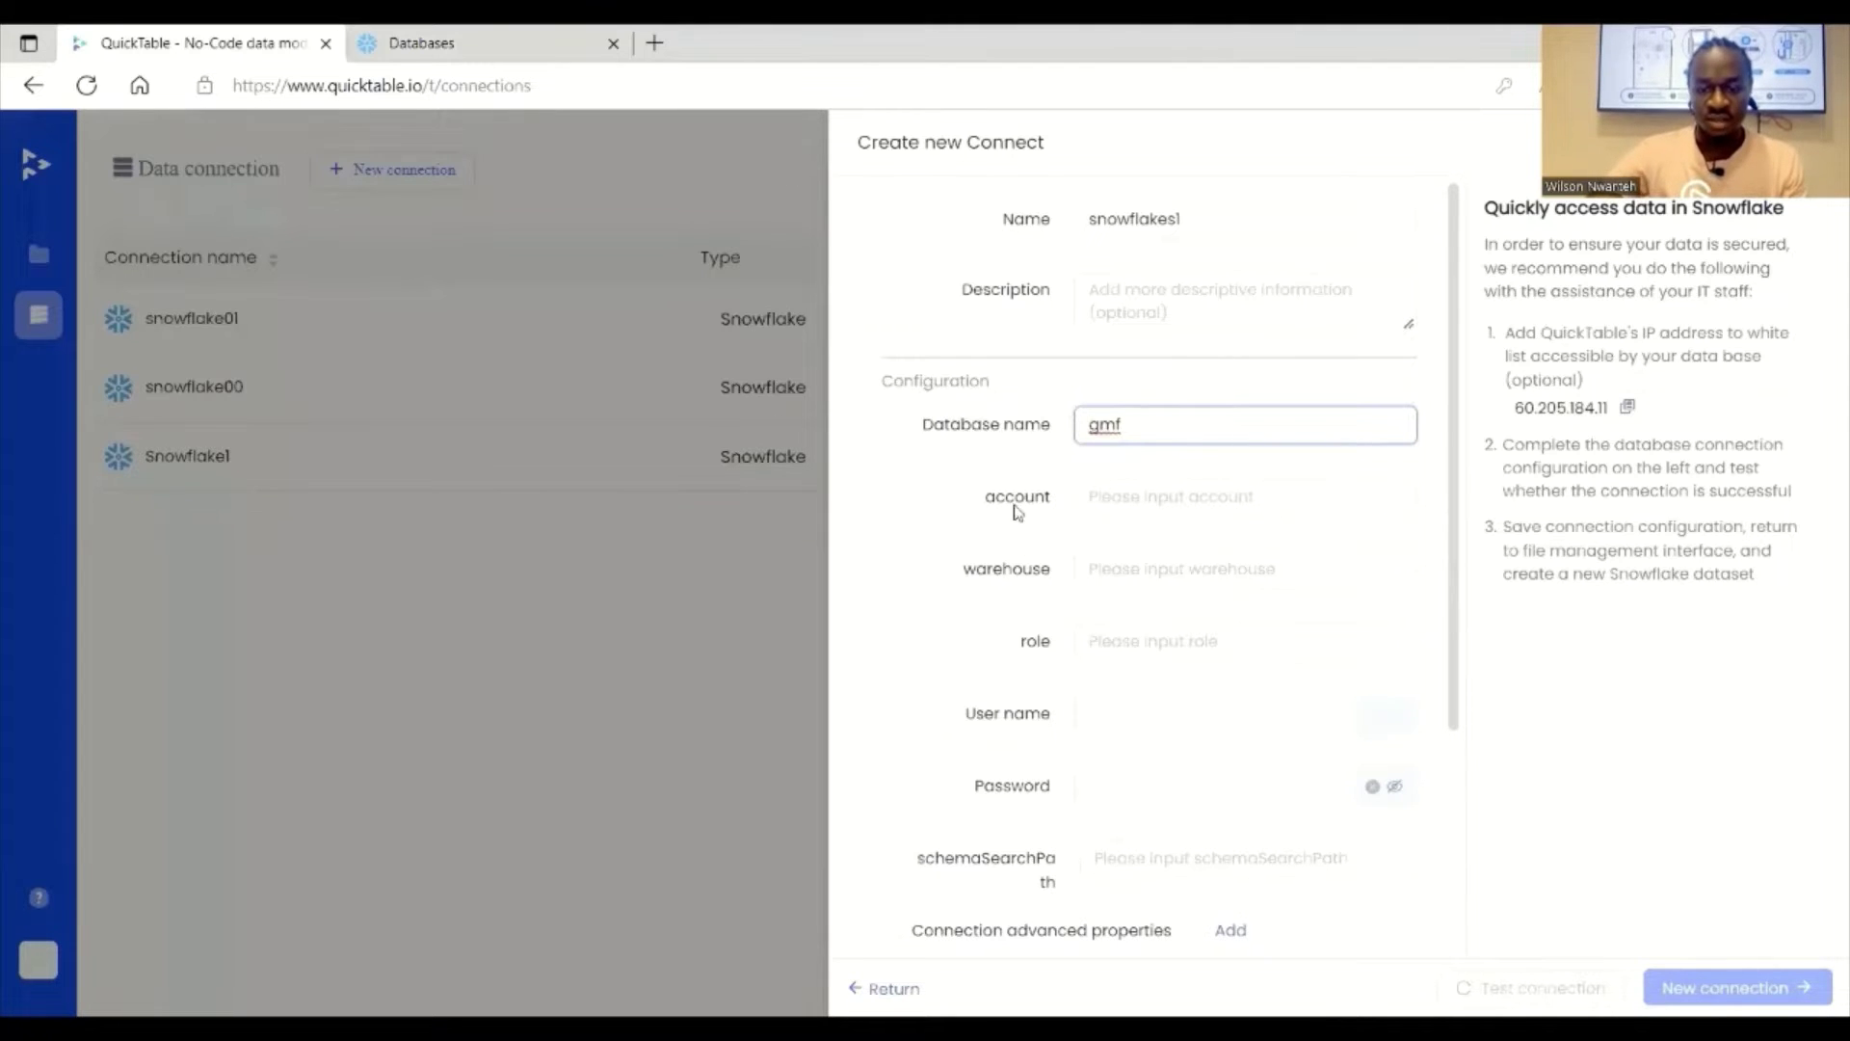
# Step: Copy the account's locator URL from the Snowflake accounts page and paste it into the QuickTable connection's description
pyautogui.click(390, 56)
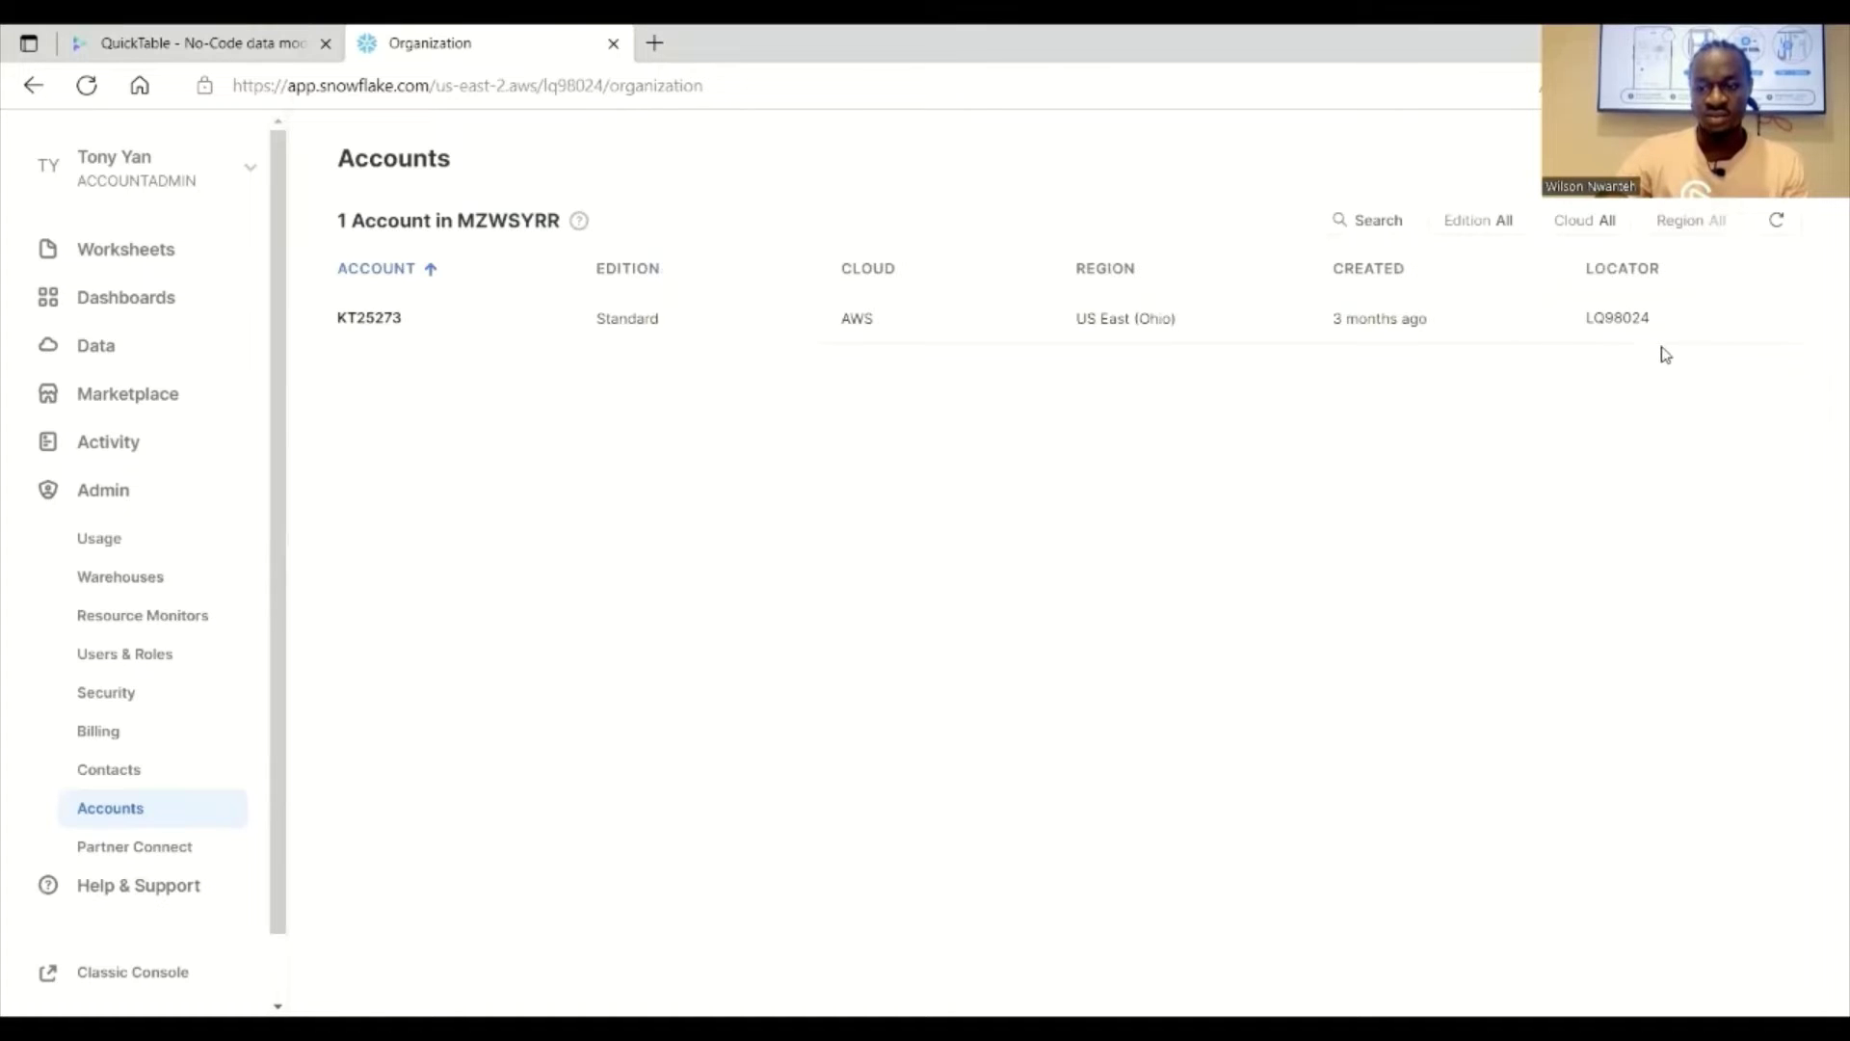
pyautogui.click(1668, 320)
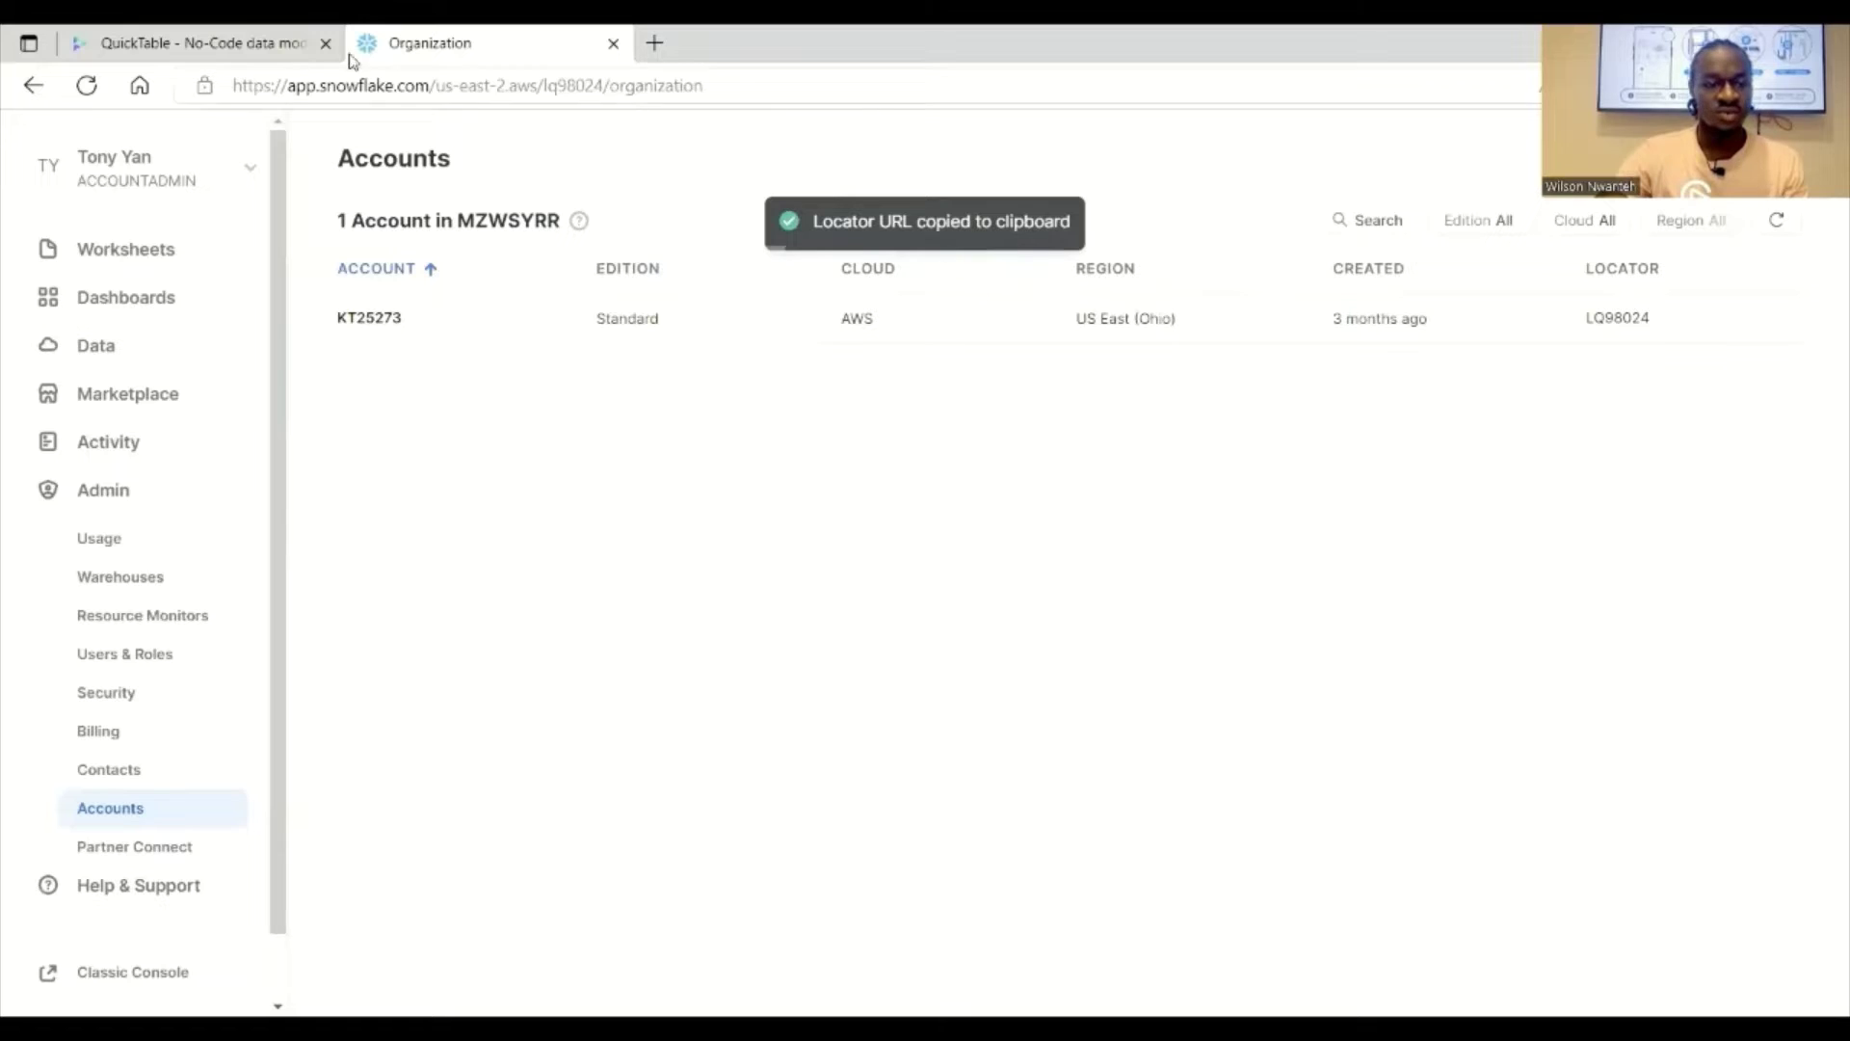
pyautogui.click(223, 50)
pyautogui.click(1224, 309)
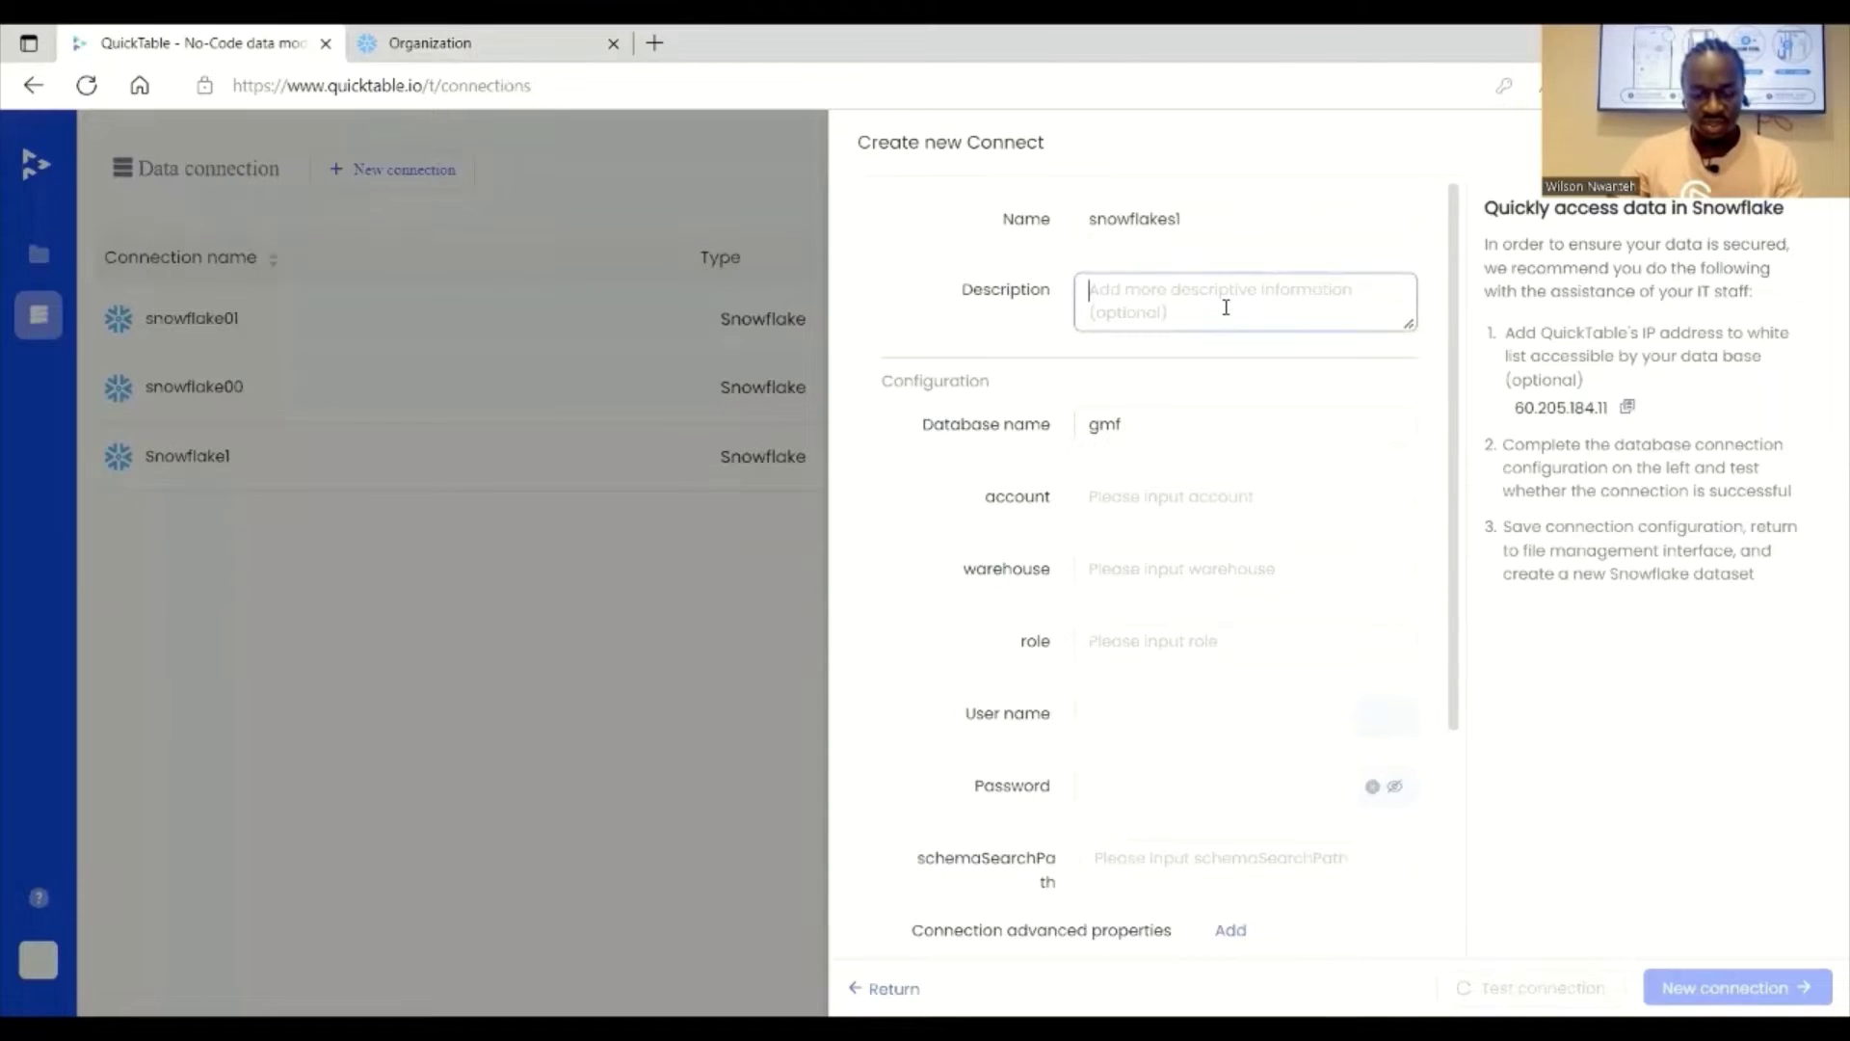
pyautogui.hotkey('ctrl', 'v')
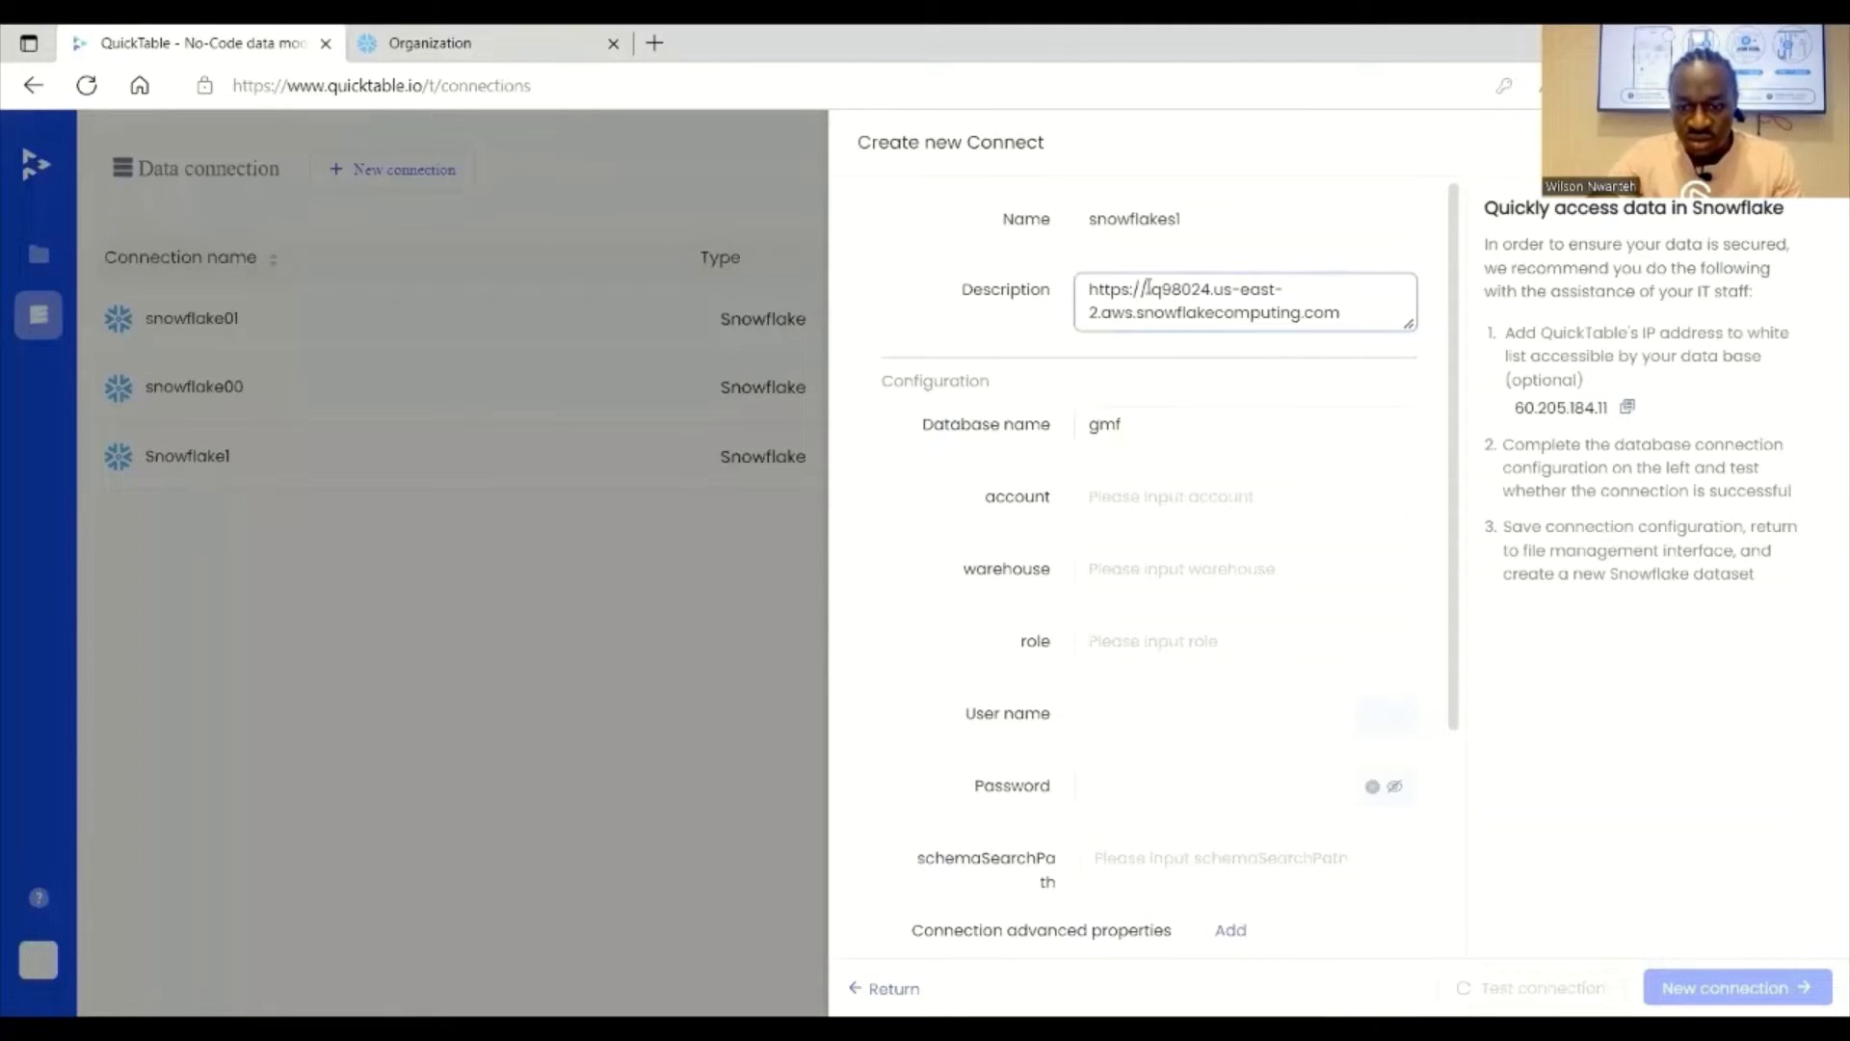
# Step: Copy the part of the description URL from the account locator through "aws" into the account field
pyautogui.moveTo(1147, 288); pyautogui.dragTo(1138, 353)
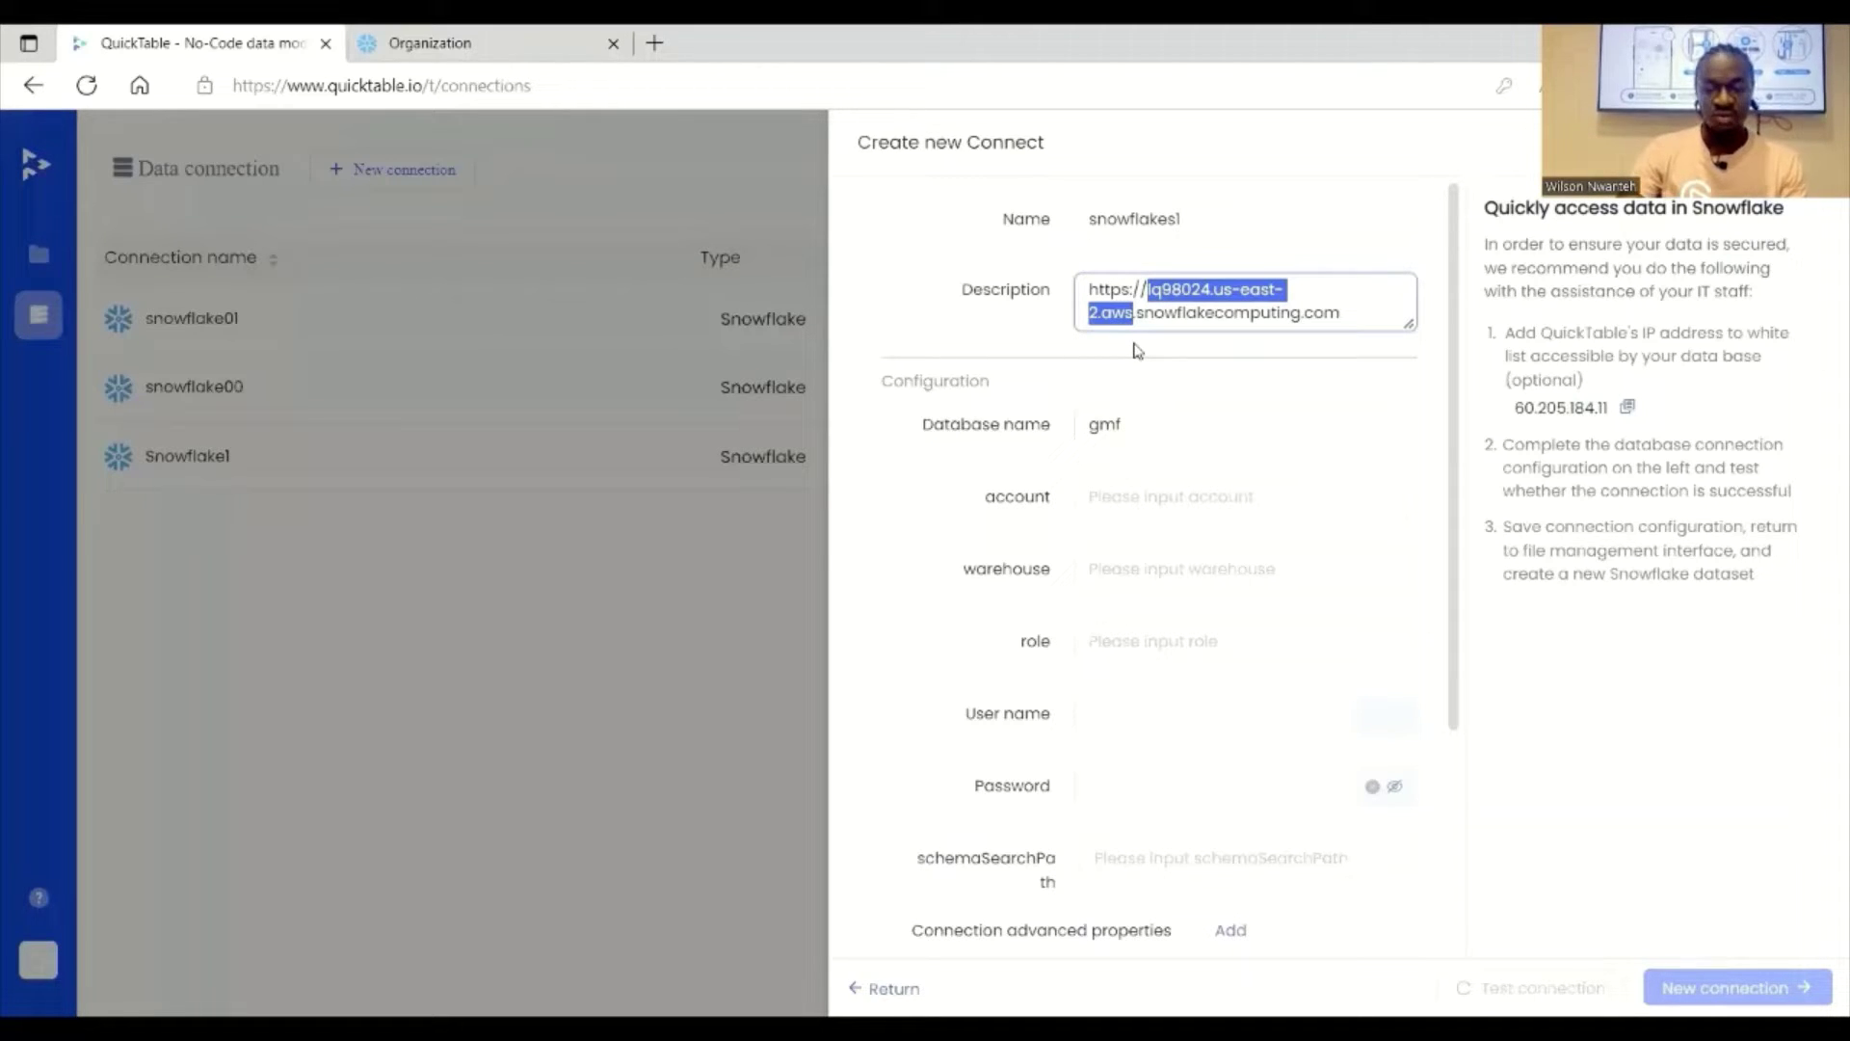
pyautogui.click(1129, 500)
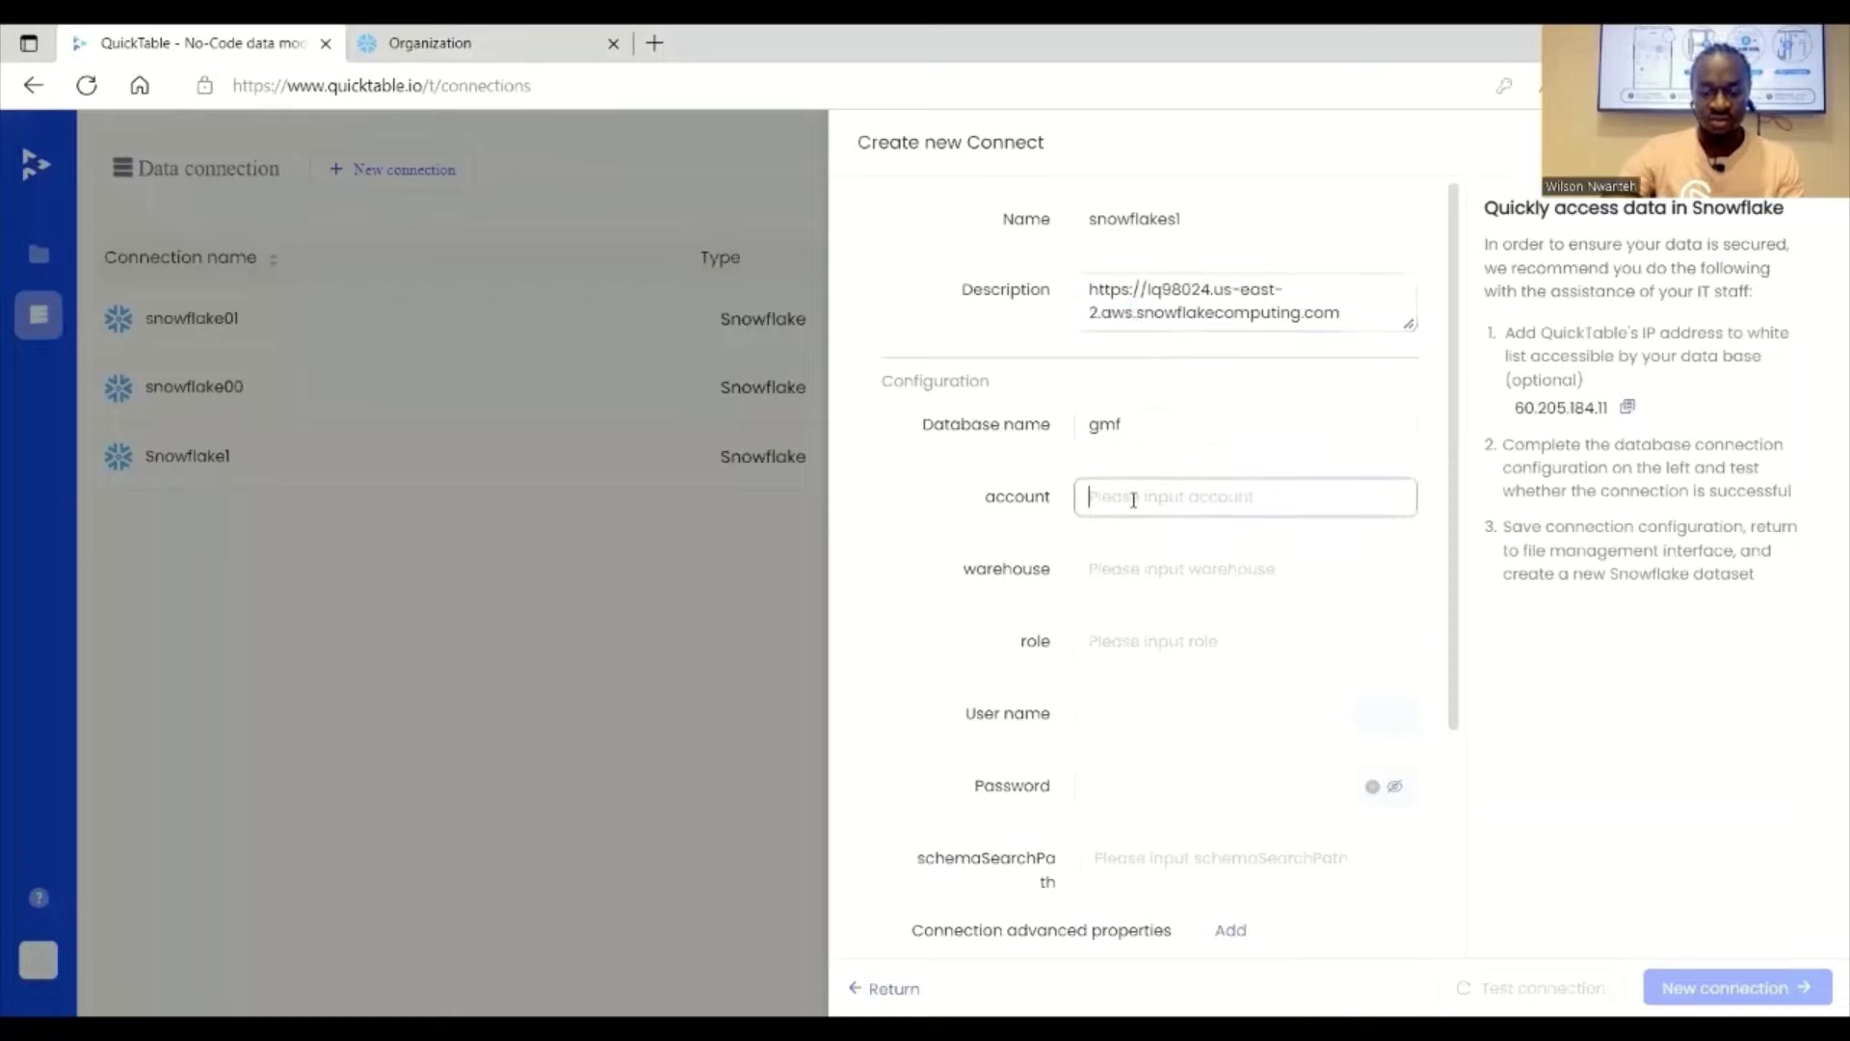
pyautogui.hotkey('ctrl', 'v')
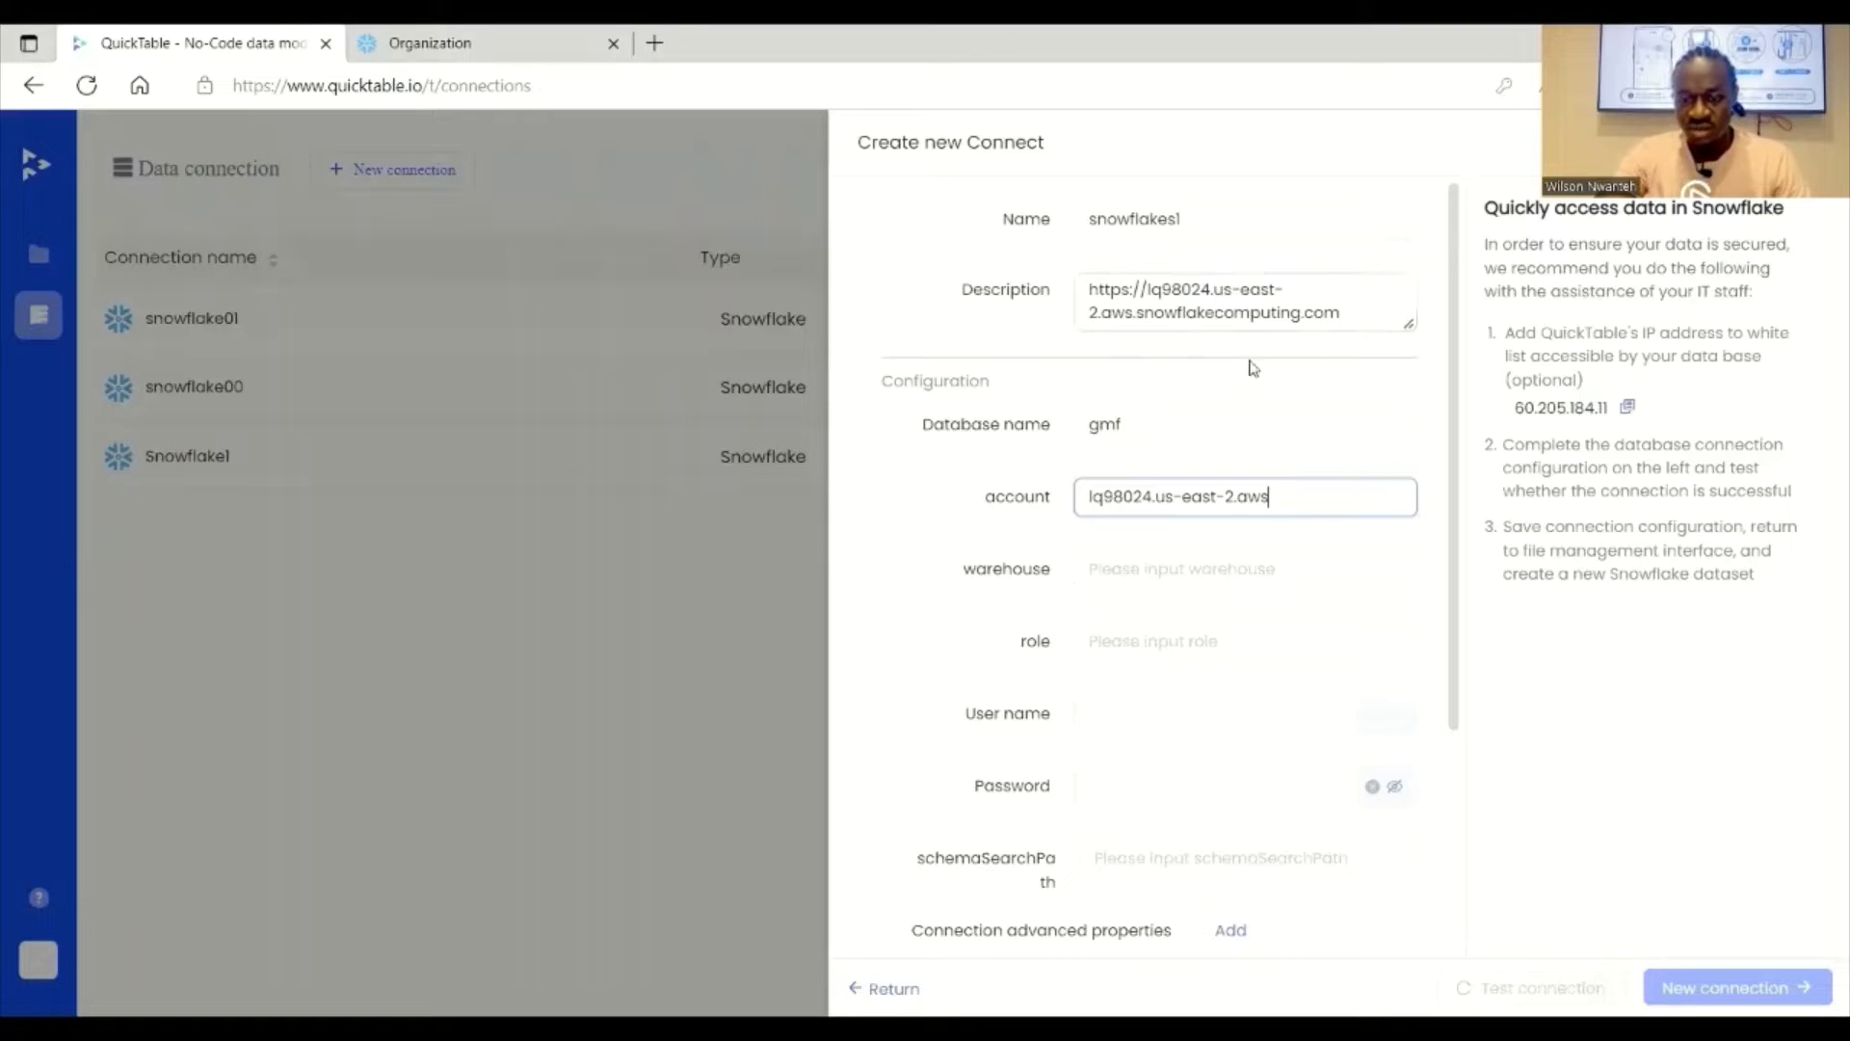
# Step: Clear the pasted URL from the connection's description
pyautogui.click(1345, 309)
pyautogui.press('BackSpace')
pyautogui.press('BackSpace')
pyautogui.press('BackSpace')
pyautogui.press('BackSpace')
pyautogui.press('BackSpace')
pyautogui.press('BackSpace')
pyautogui.press('BackSpace')
pyautogui.press('BackSpace')
pyautogui.press('BackSpace')
pyautogui.press('BackSpace')
pyautogui.press('BackSpace')
pyautogui.press('BackSpace')
pyautogui.press('BackSpace')
pyautogui.press('BackSpace')
pyautogui.press('BackSpace')
pyautogui.press('BackSpace')
pyautogui.press('BackSpace')
pyautogui.press('BackSpace')
pyautogui.press('BackSpace')
pyautogui.press('BackSpace')
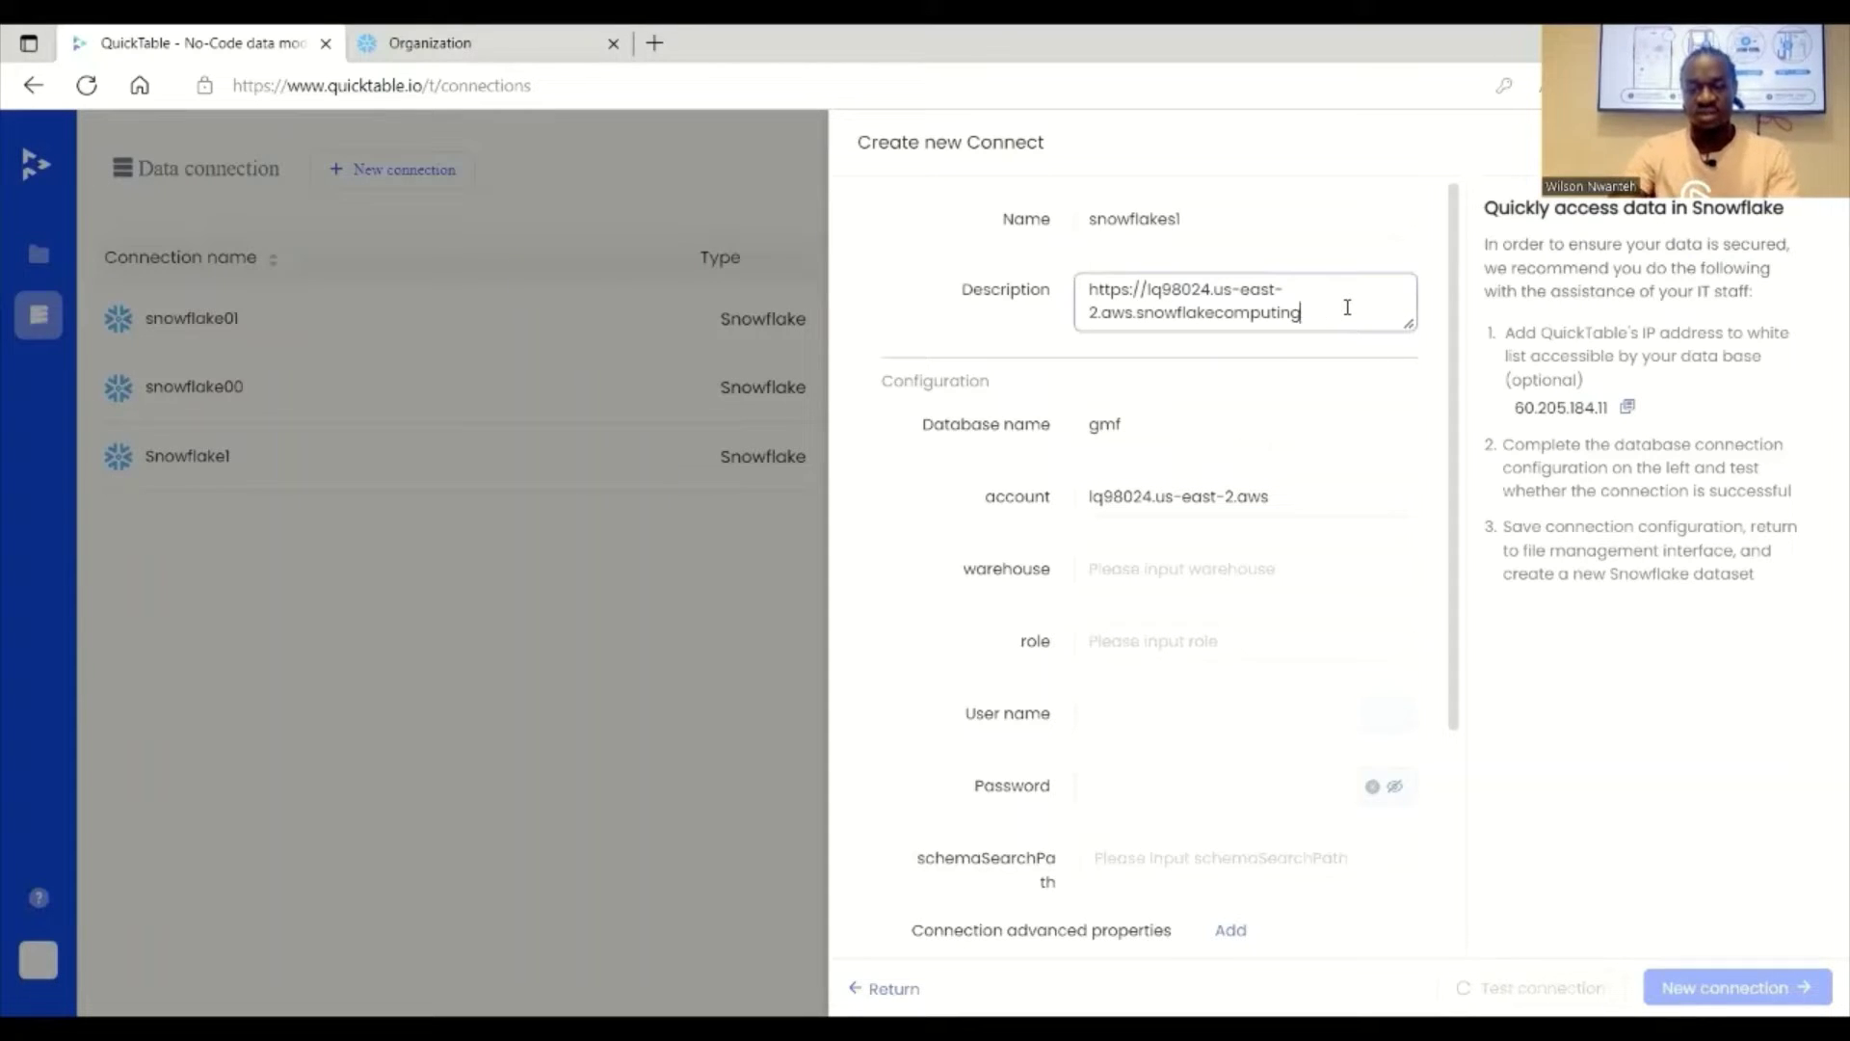
pyautogui.press('BackSpace')
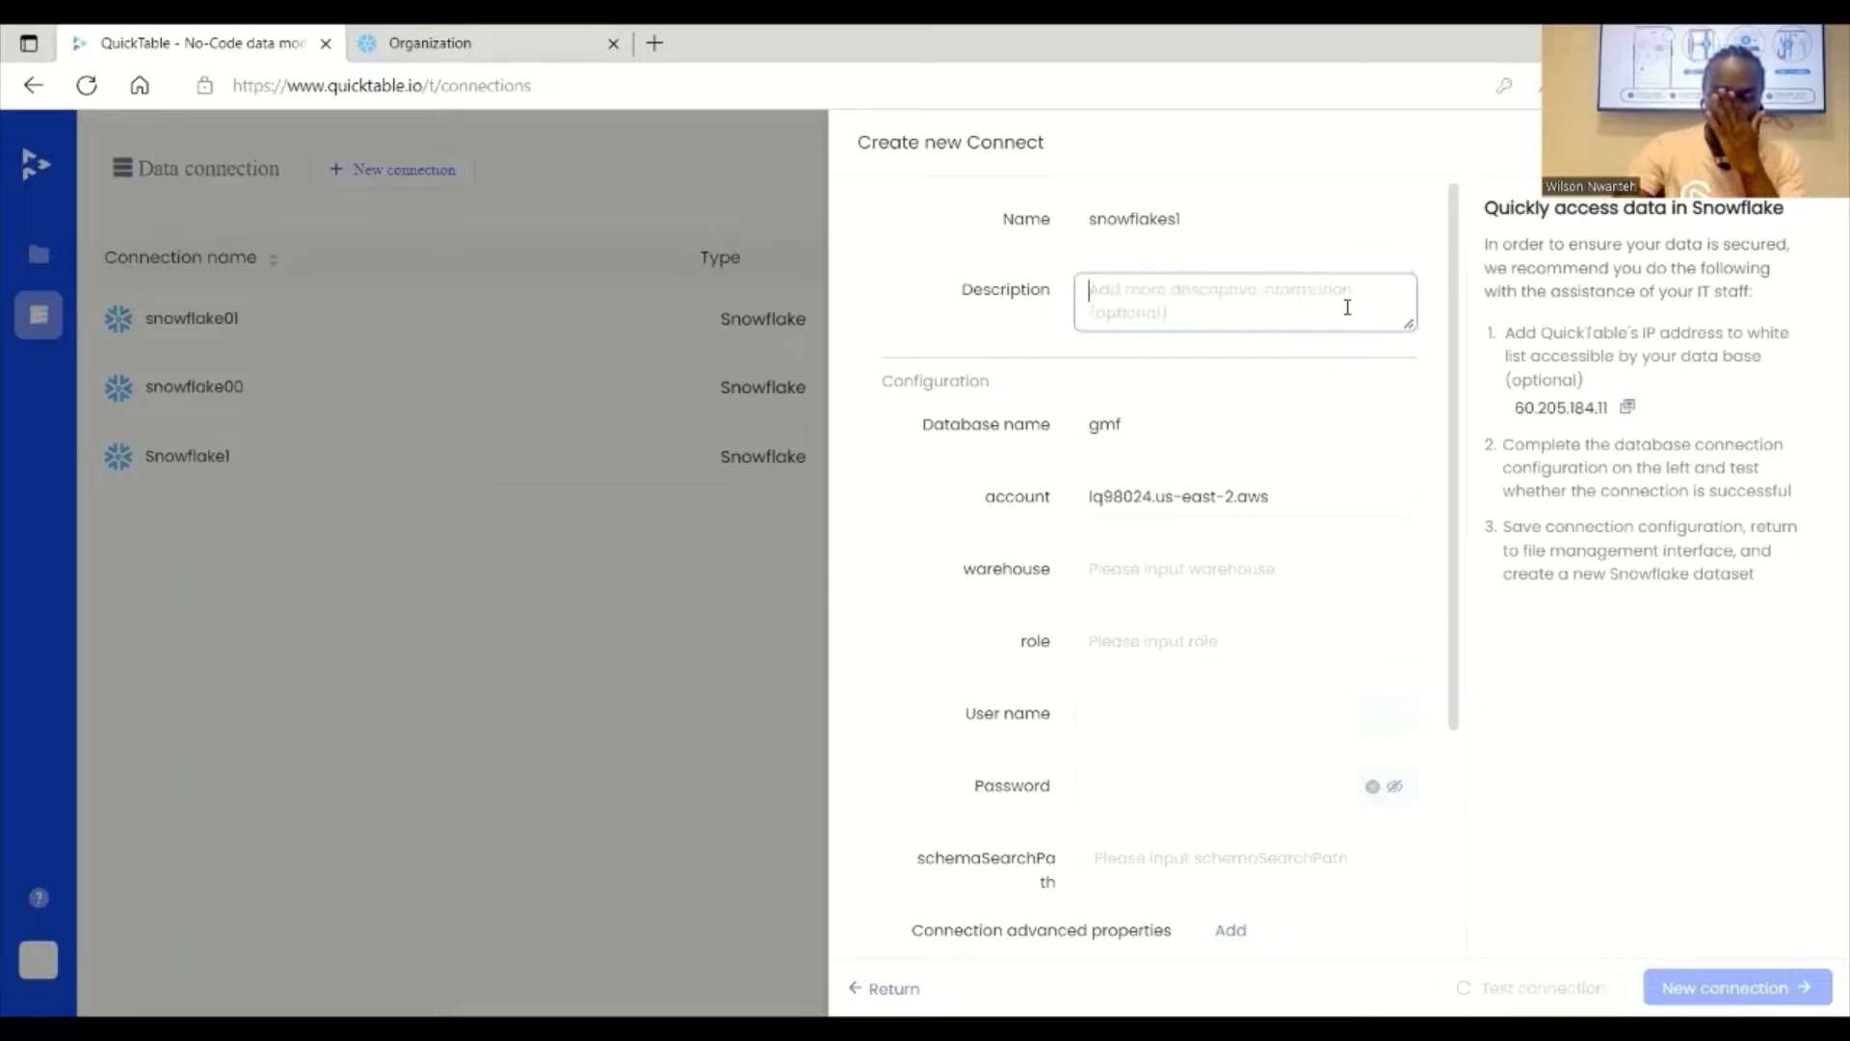
# Step: Look up the available warehouse names in Snowflake for the warehouse field, and return to the QuickTable connection form
pyautogui.click(1114, 559)
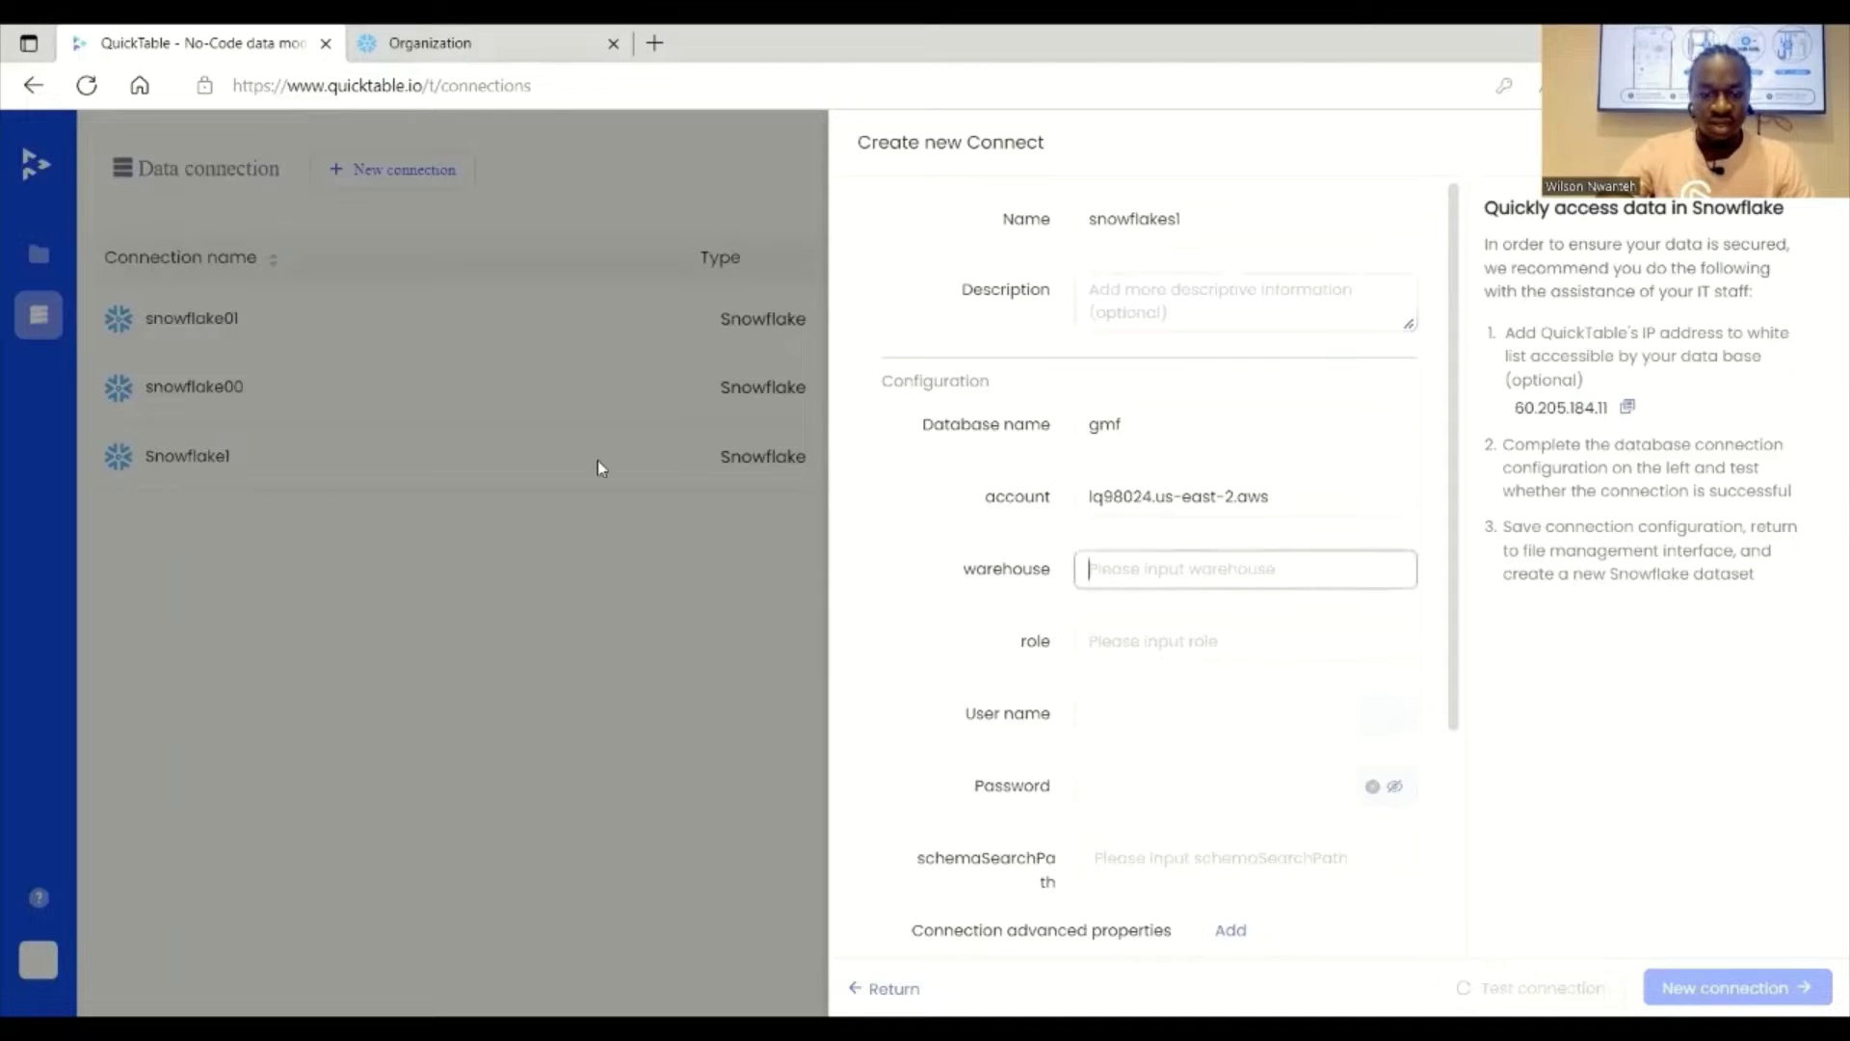
pyautogui.click(408, 35)
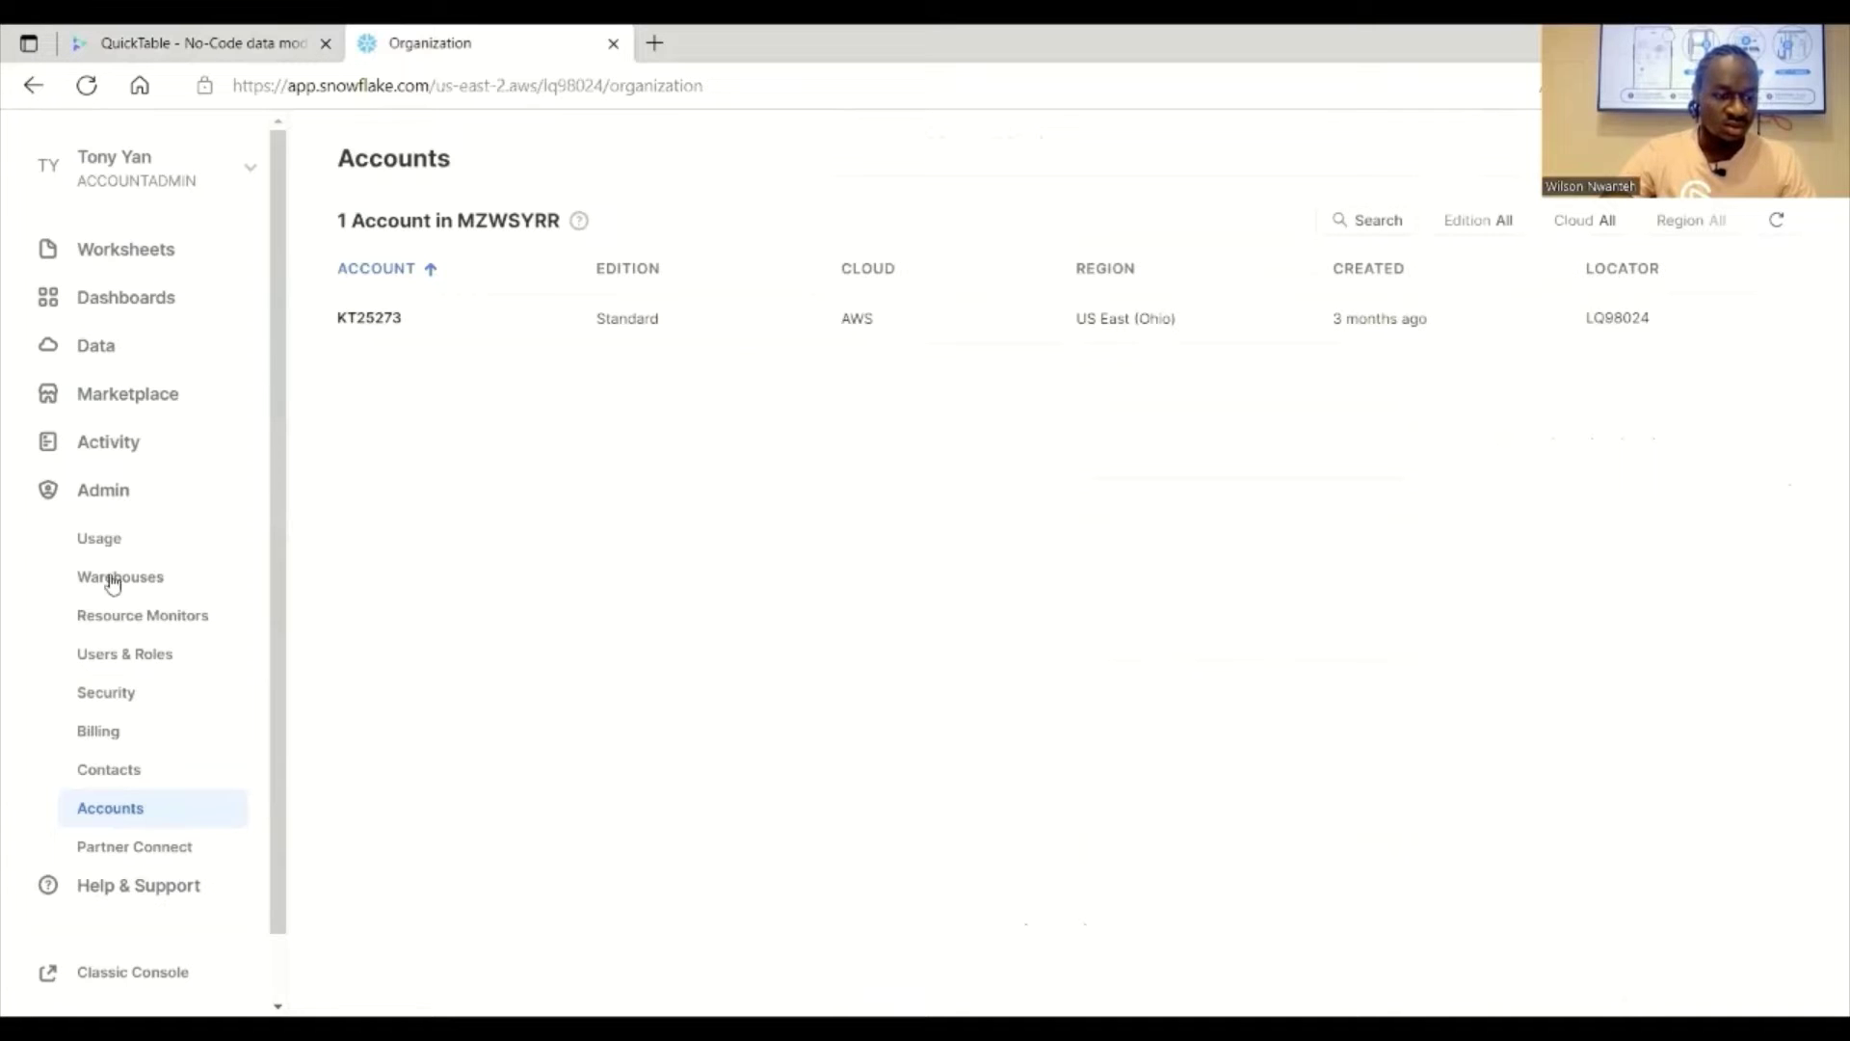
pyautogui.scroll(-1, 113, 509)
pyautogui.click(112, 507)
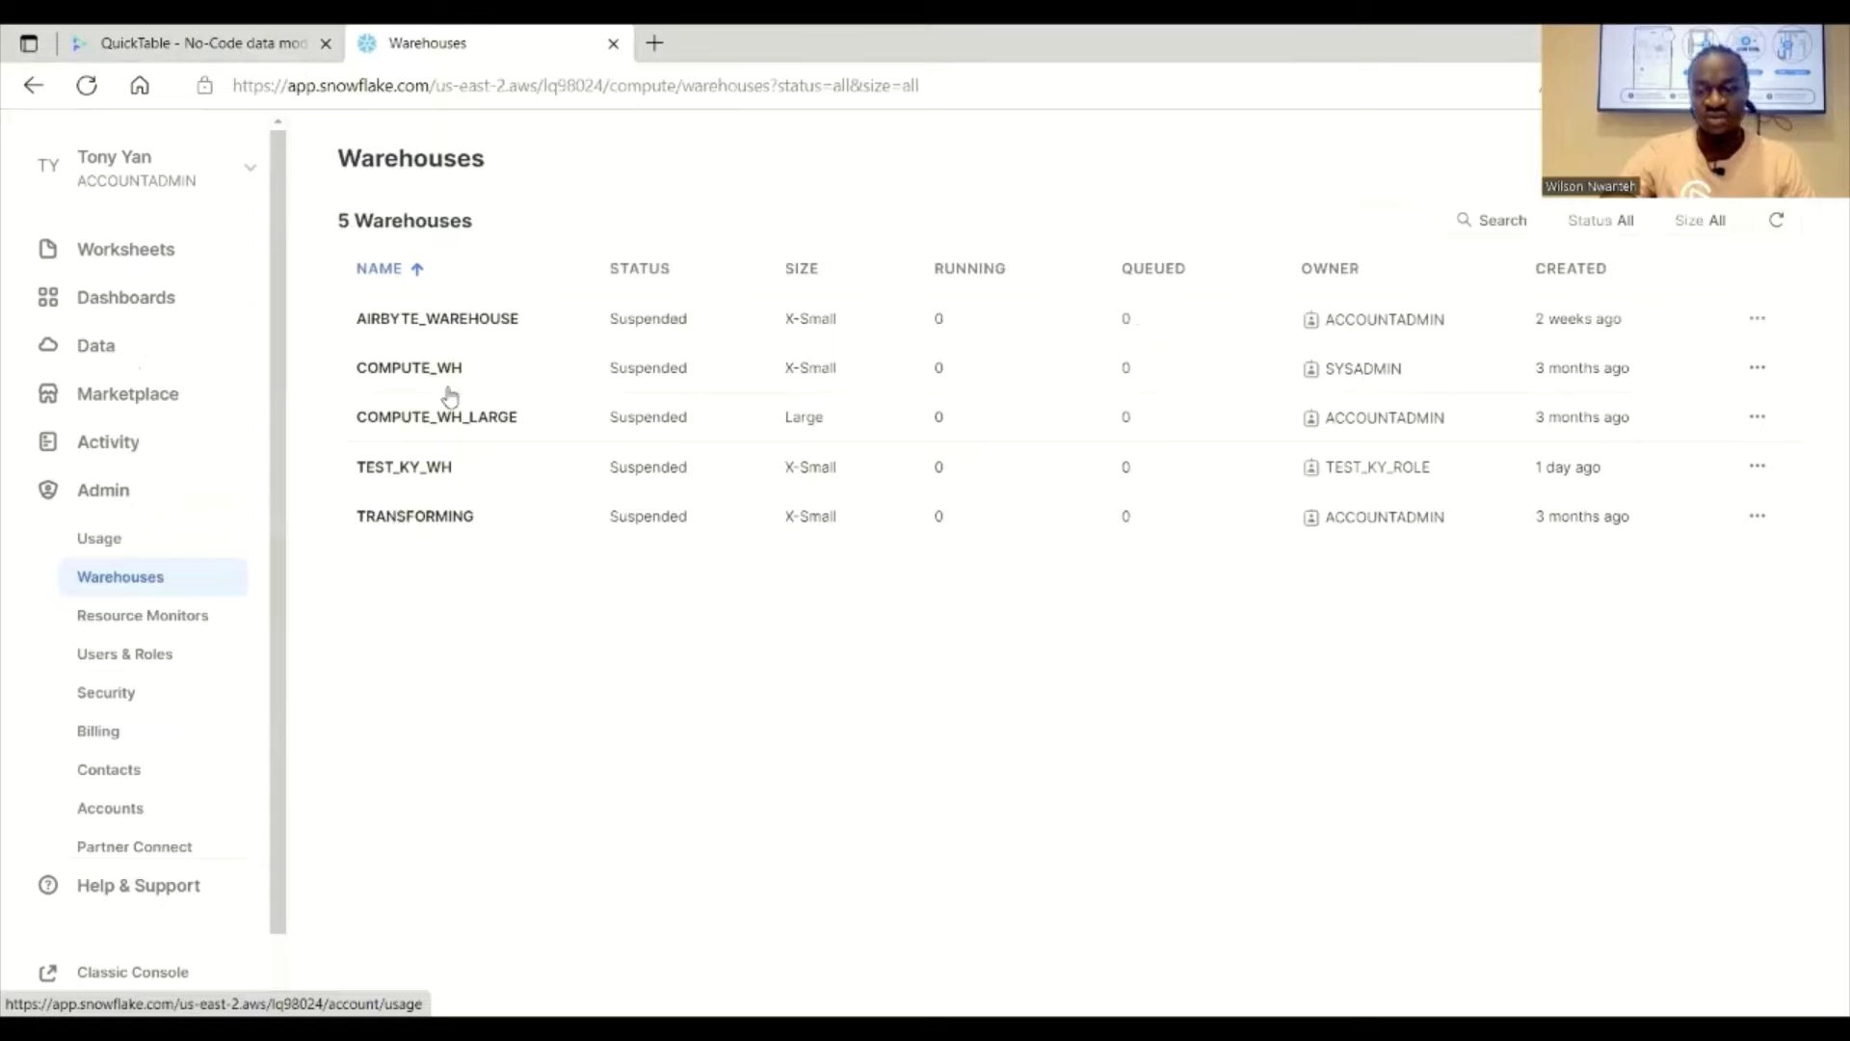
pyautogui.click(239, 56)
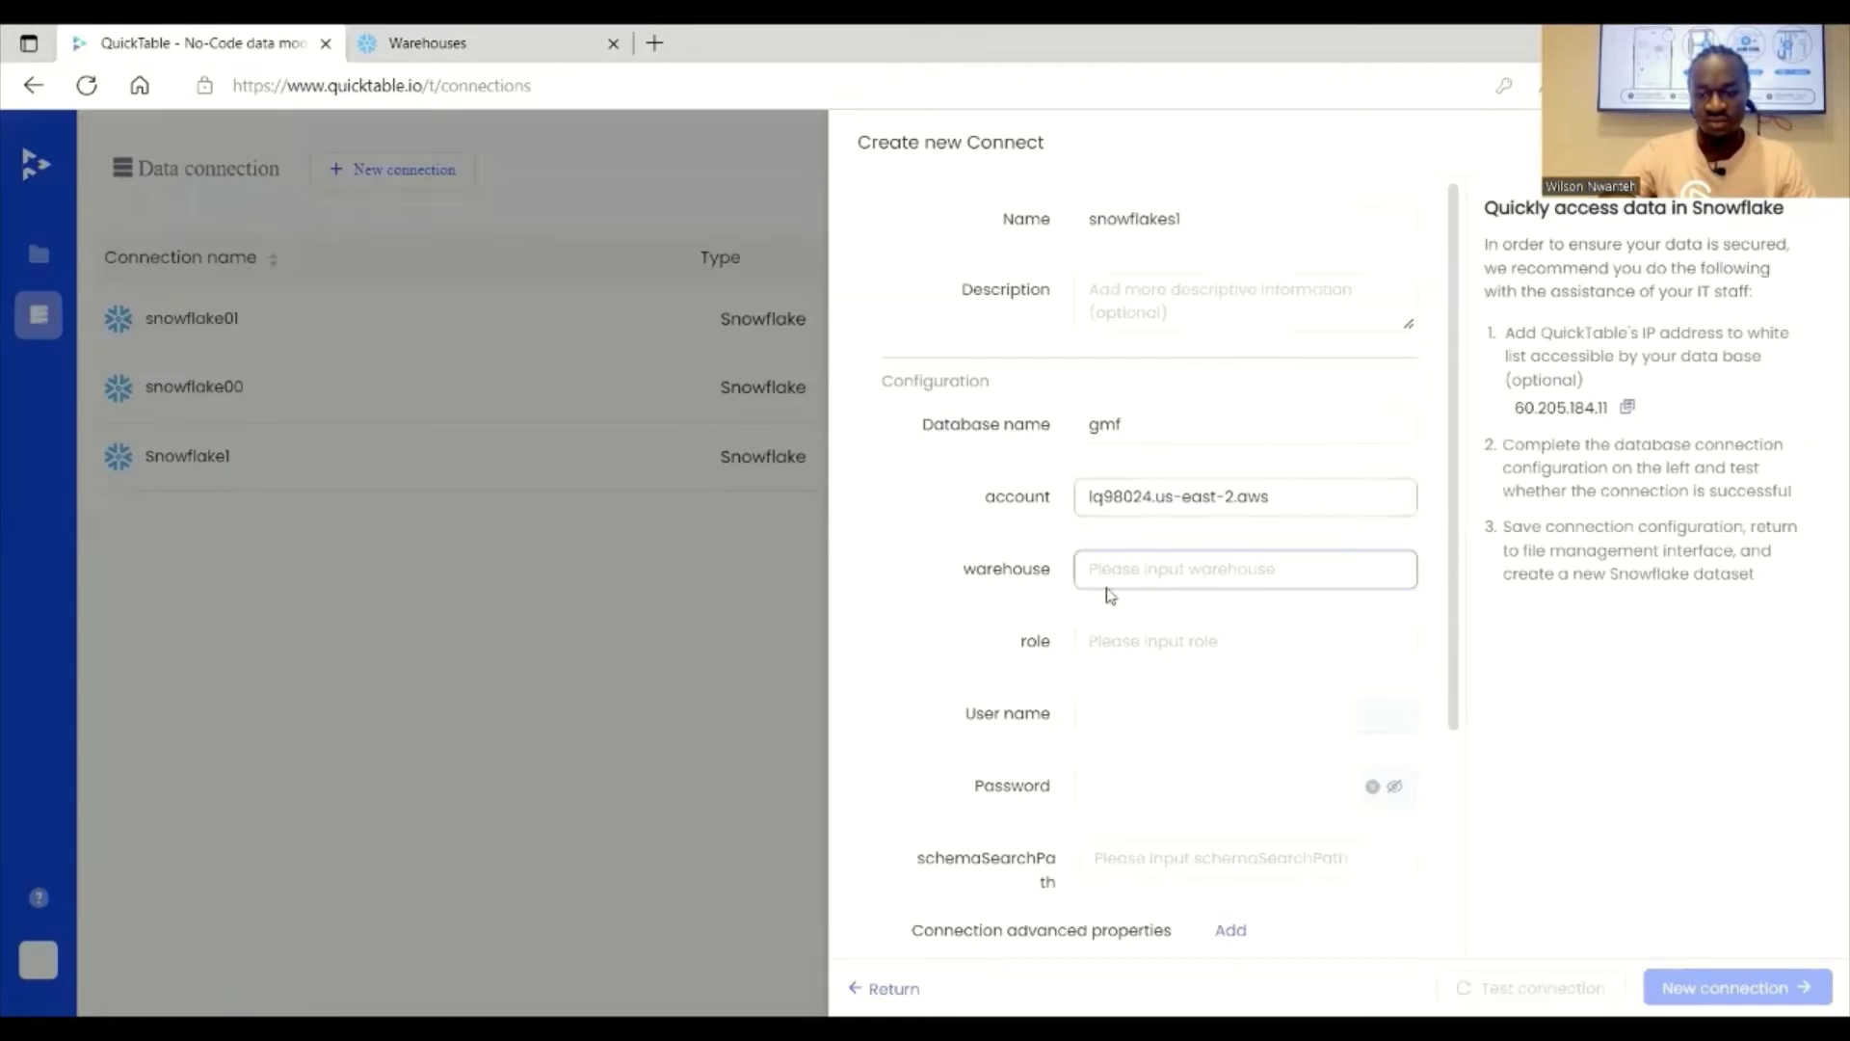
# Step: Look up the users and roles page in Snowflake for the role field, and return to the QuickTable connection form
pyautogui.click(1143, 641)
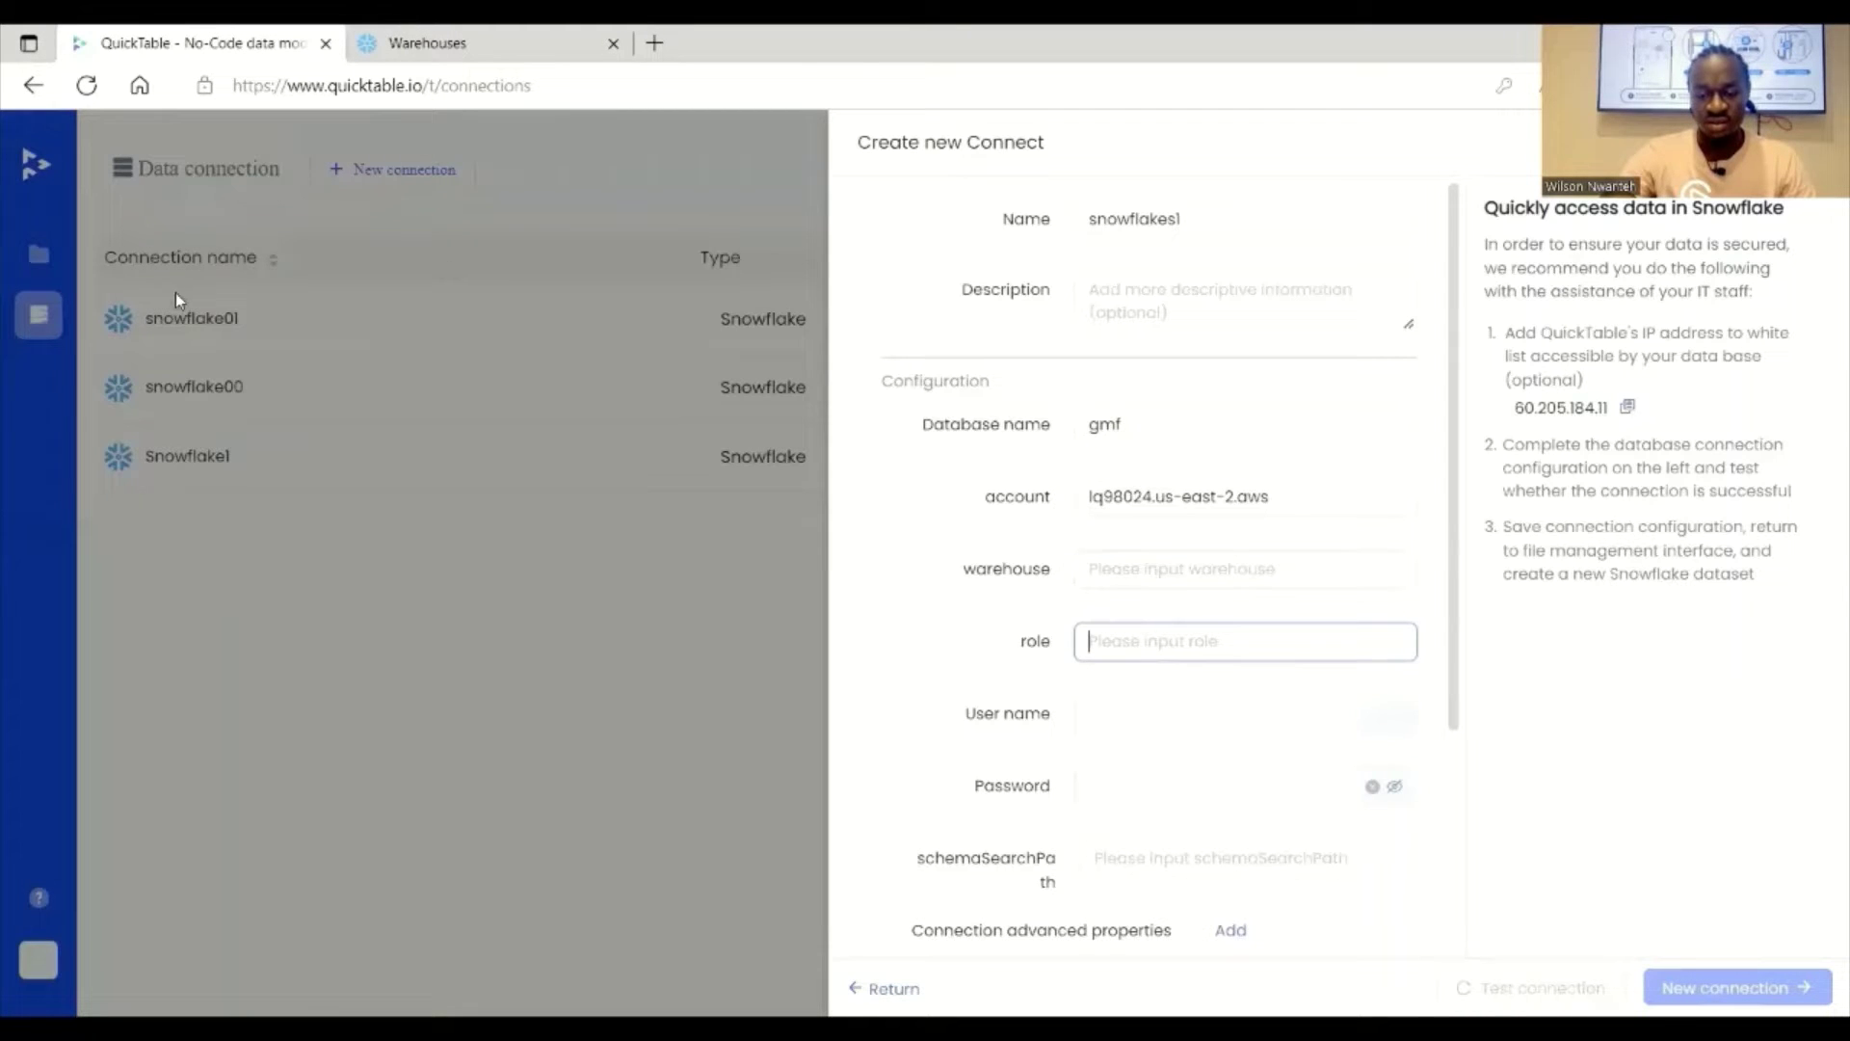
pyautogui.click(409, 44)
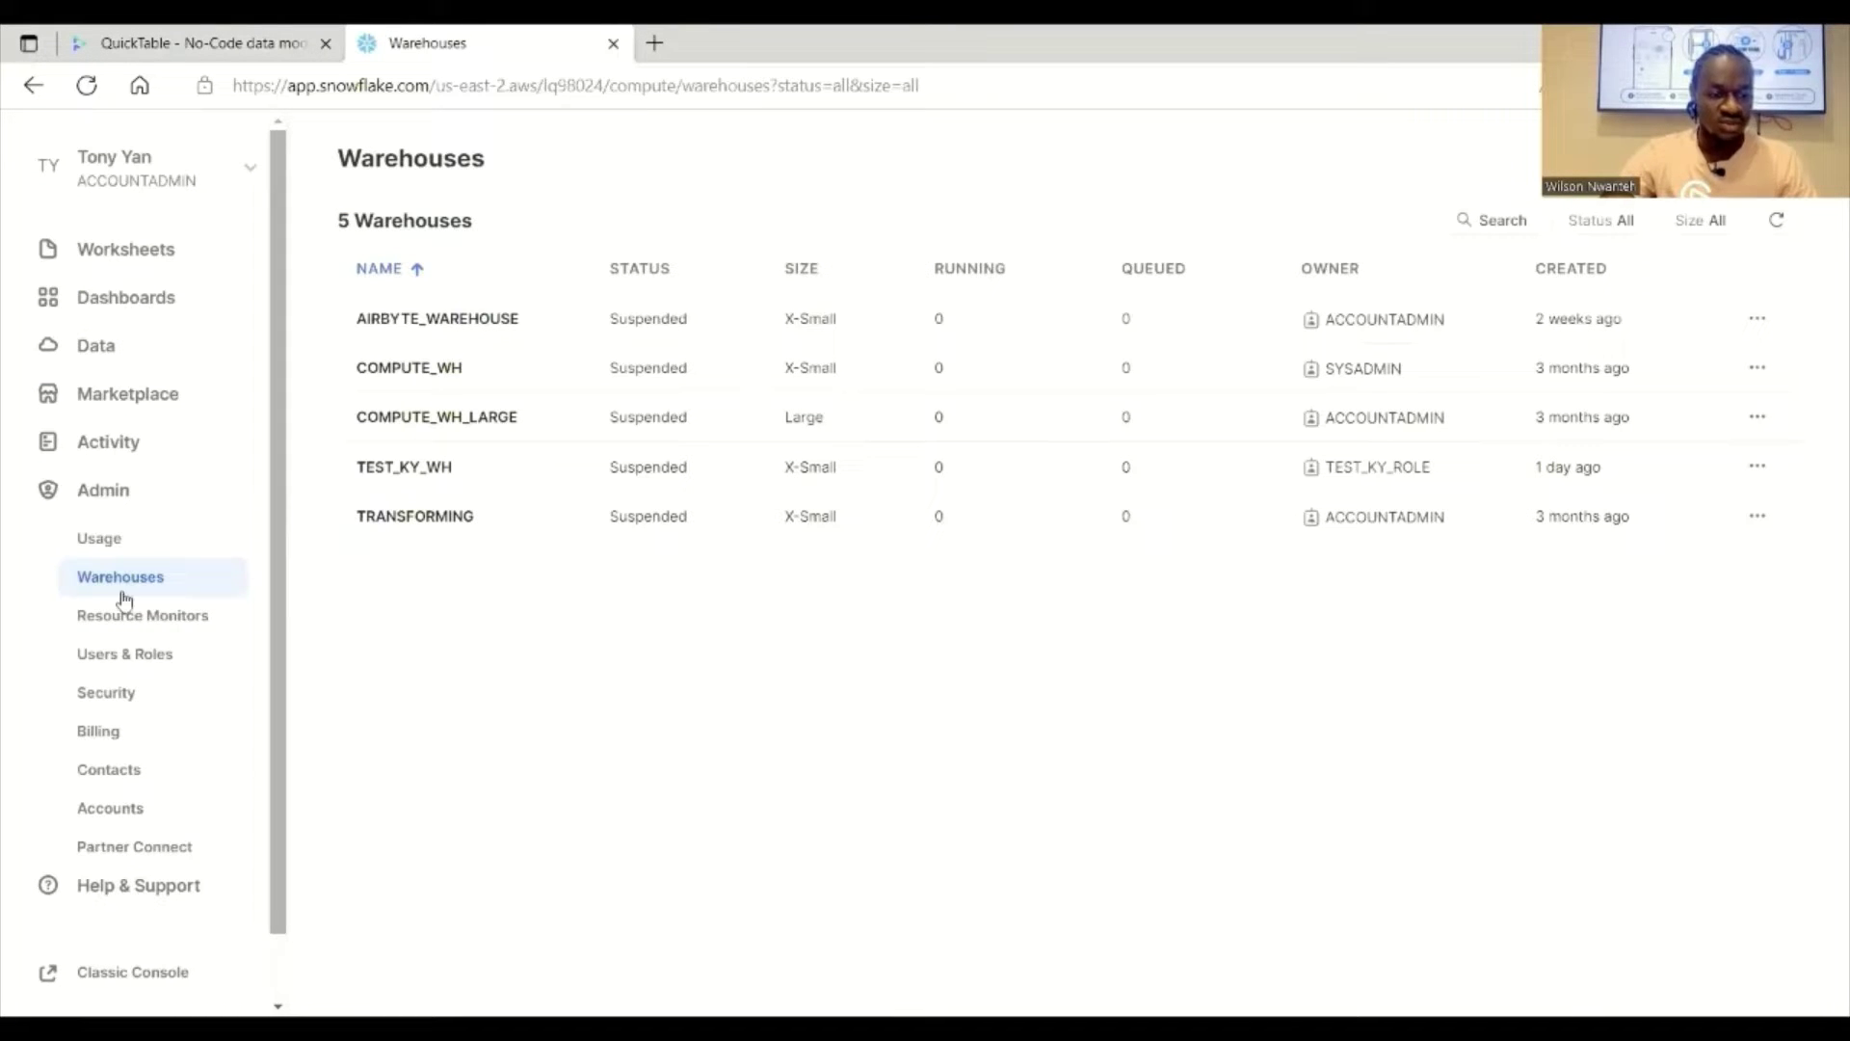
pyautogui.click(130, 653)
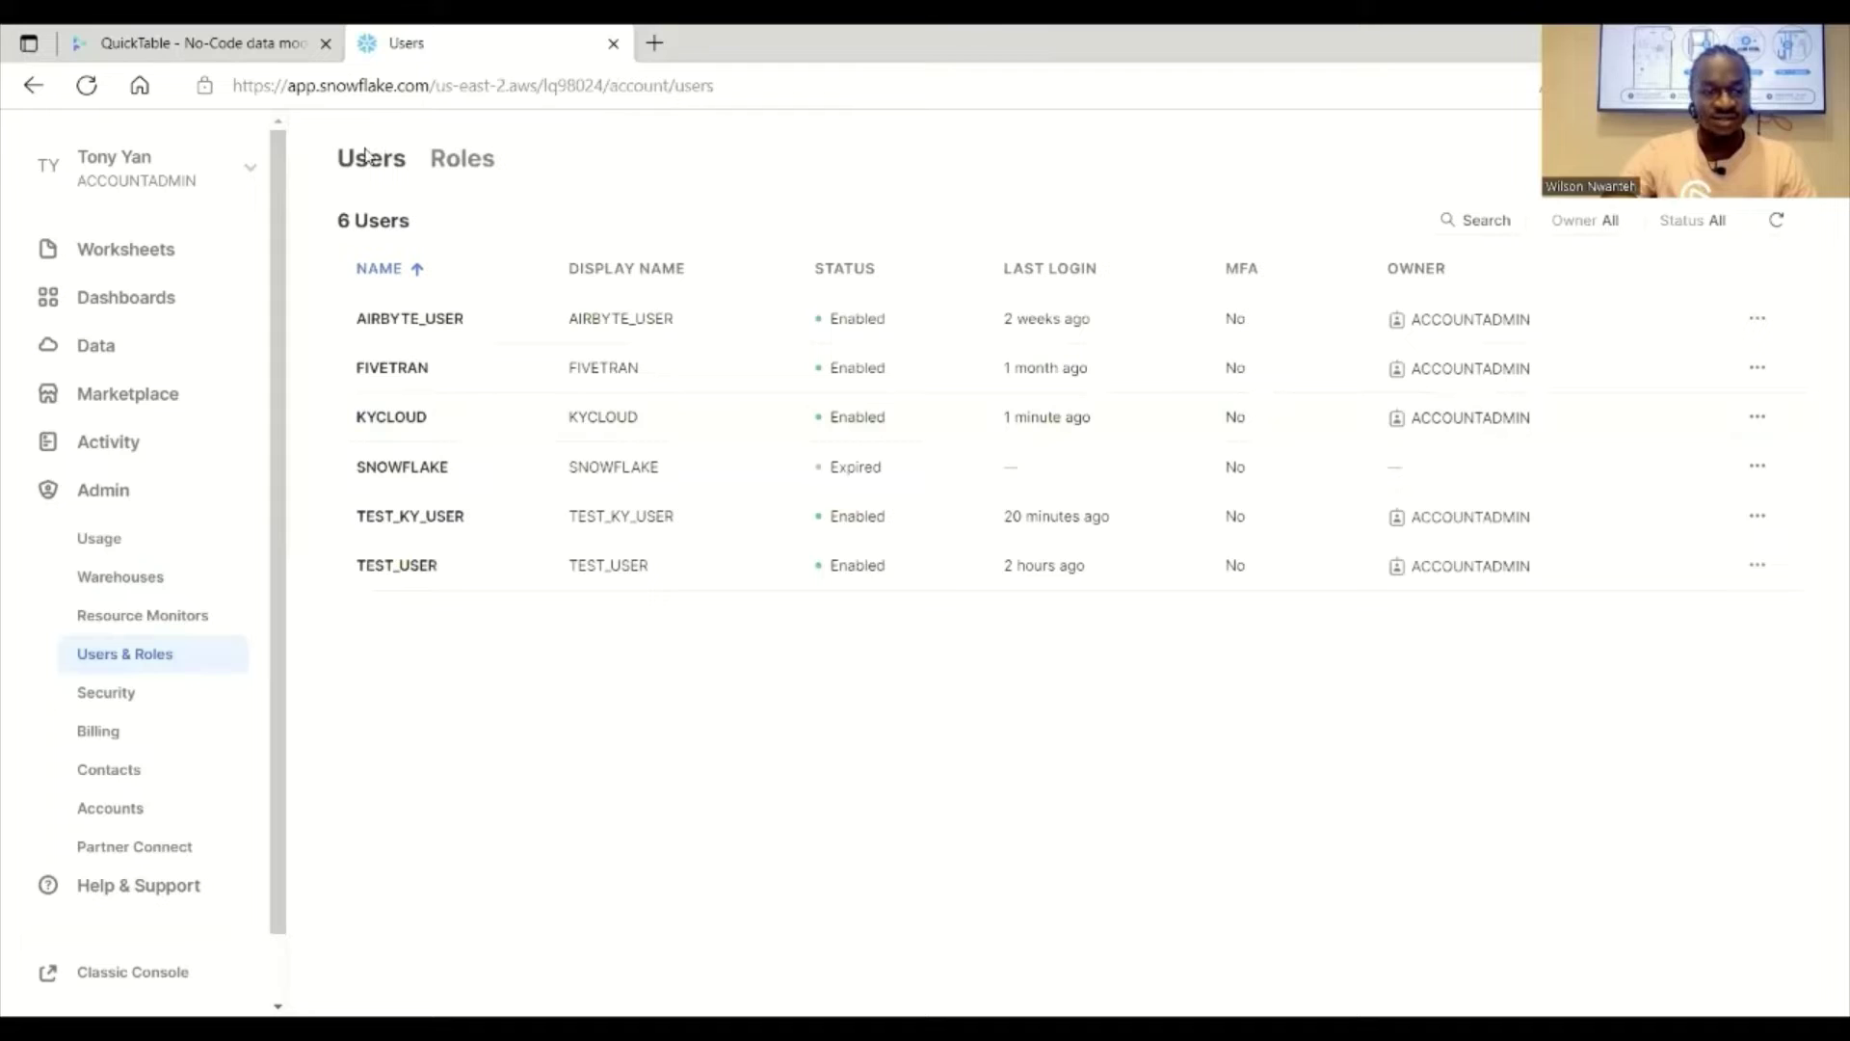
pyautogui.hotkey('ctrl', 'shift', 'Tab')
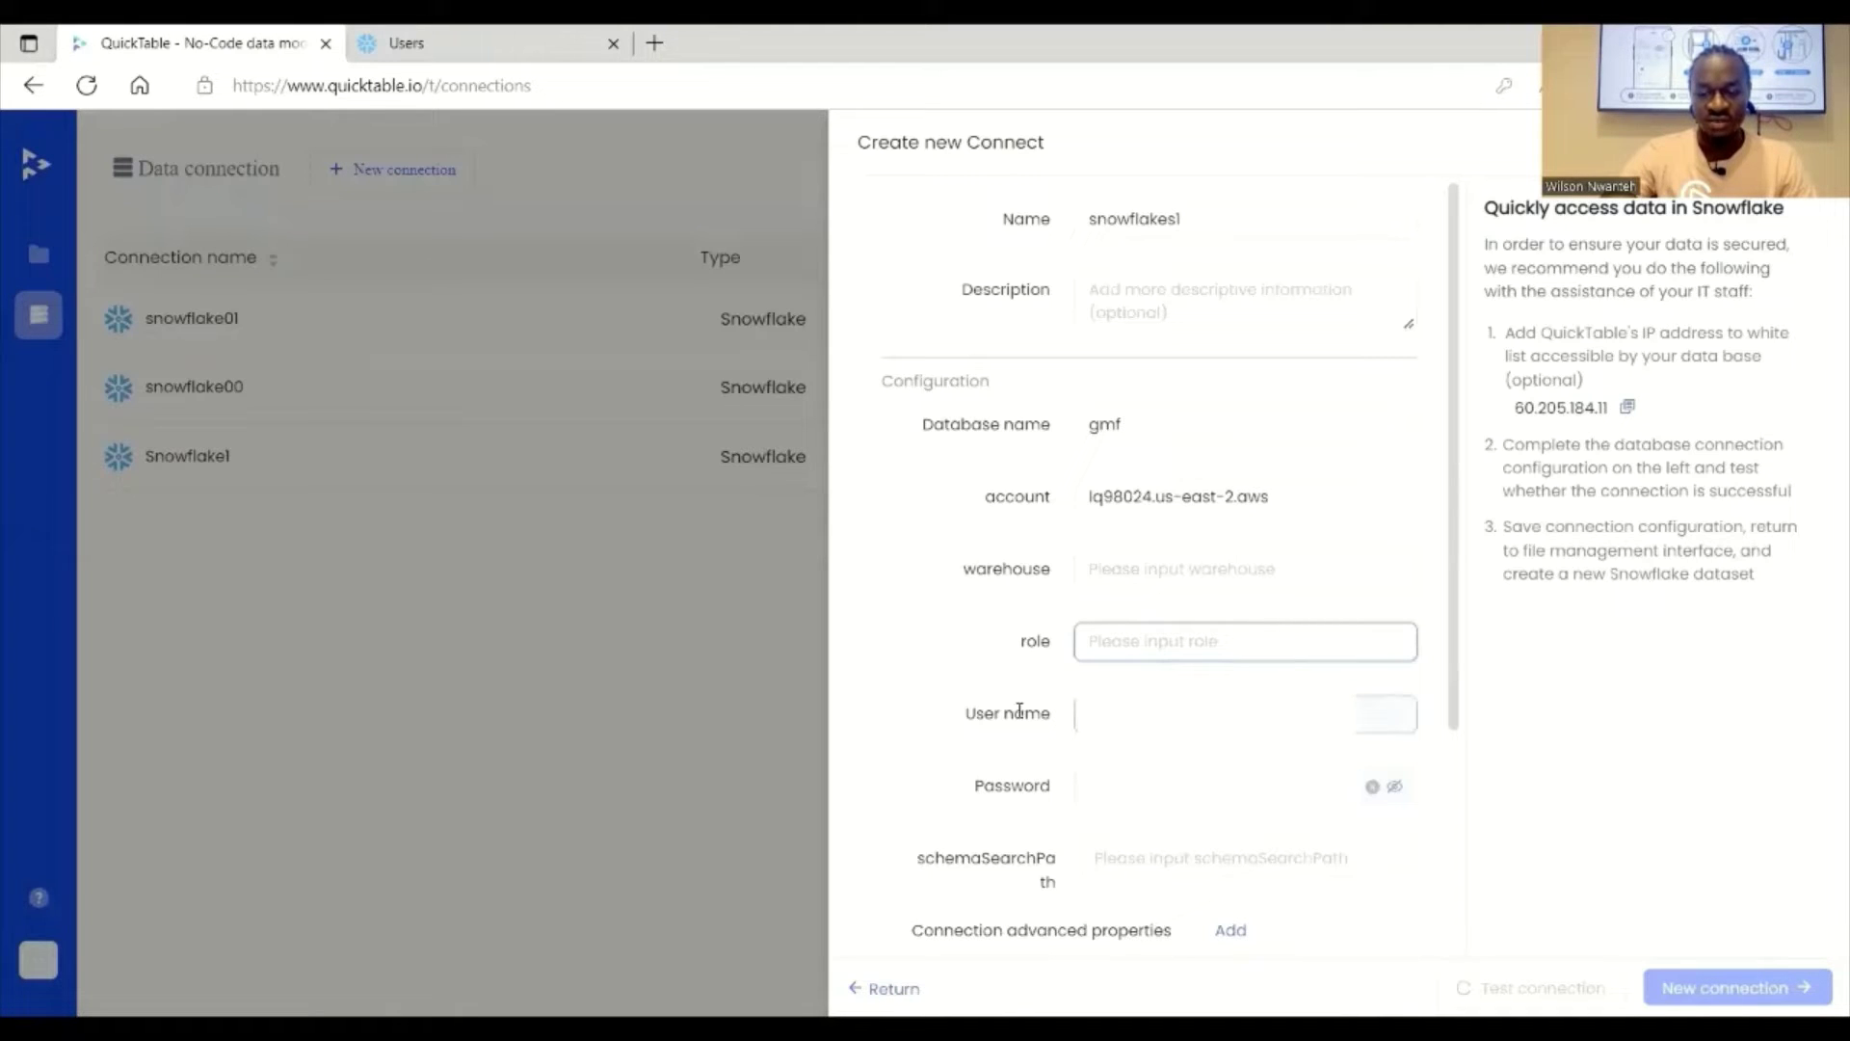
# Step: Look up the schemas under SNOWFLAKE_SAMPLE_DATA in Snowflake, expand TPCH_SF1, and return to the QuickTable connection form
pyautogui.click(1215, 713)
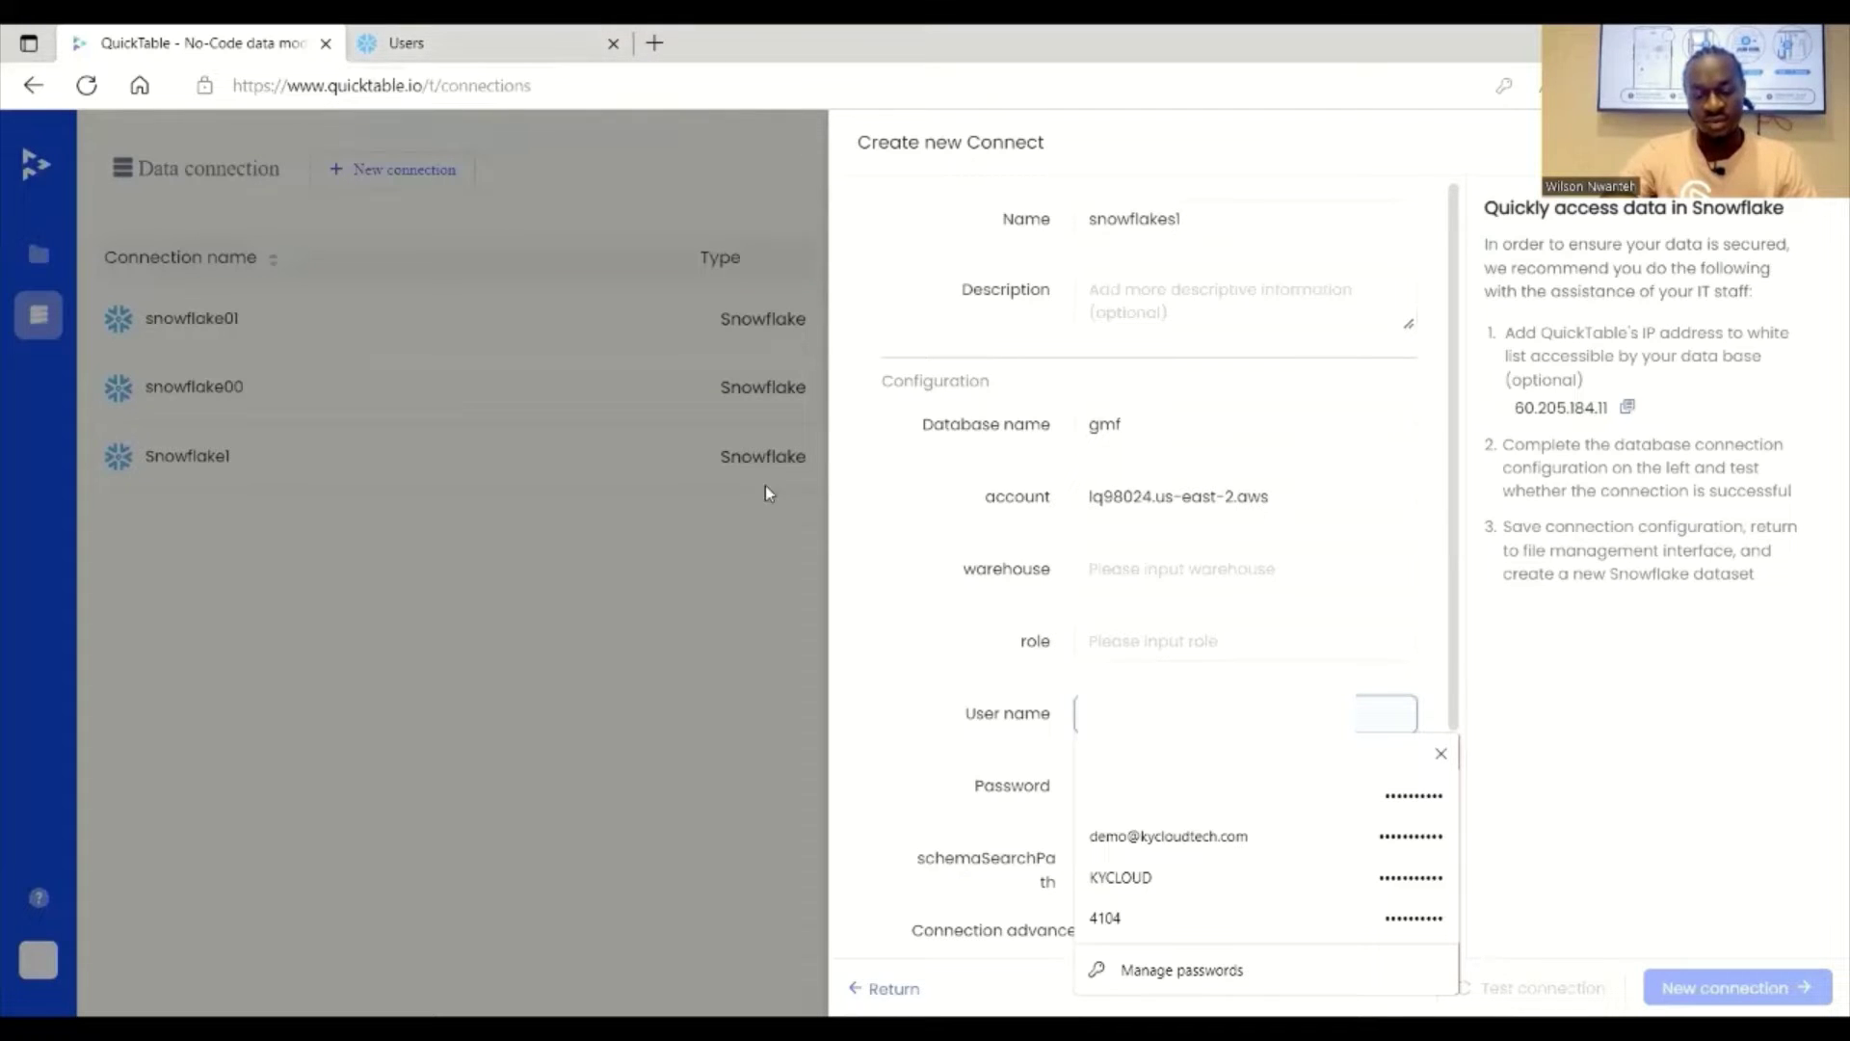
pyautogui.click(1020, 782)
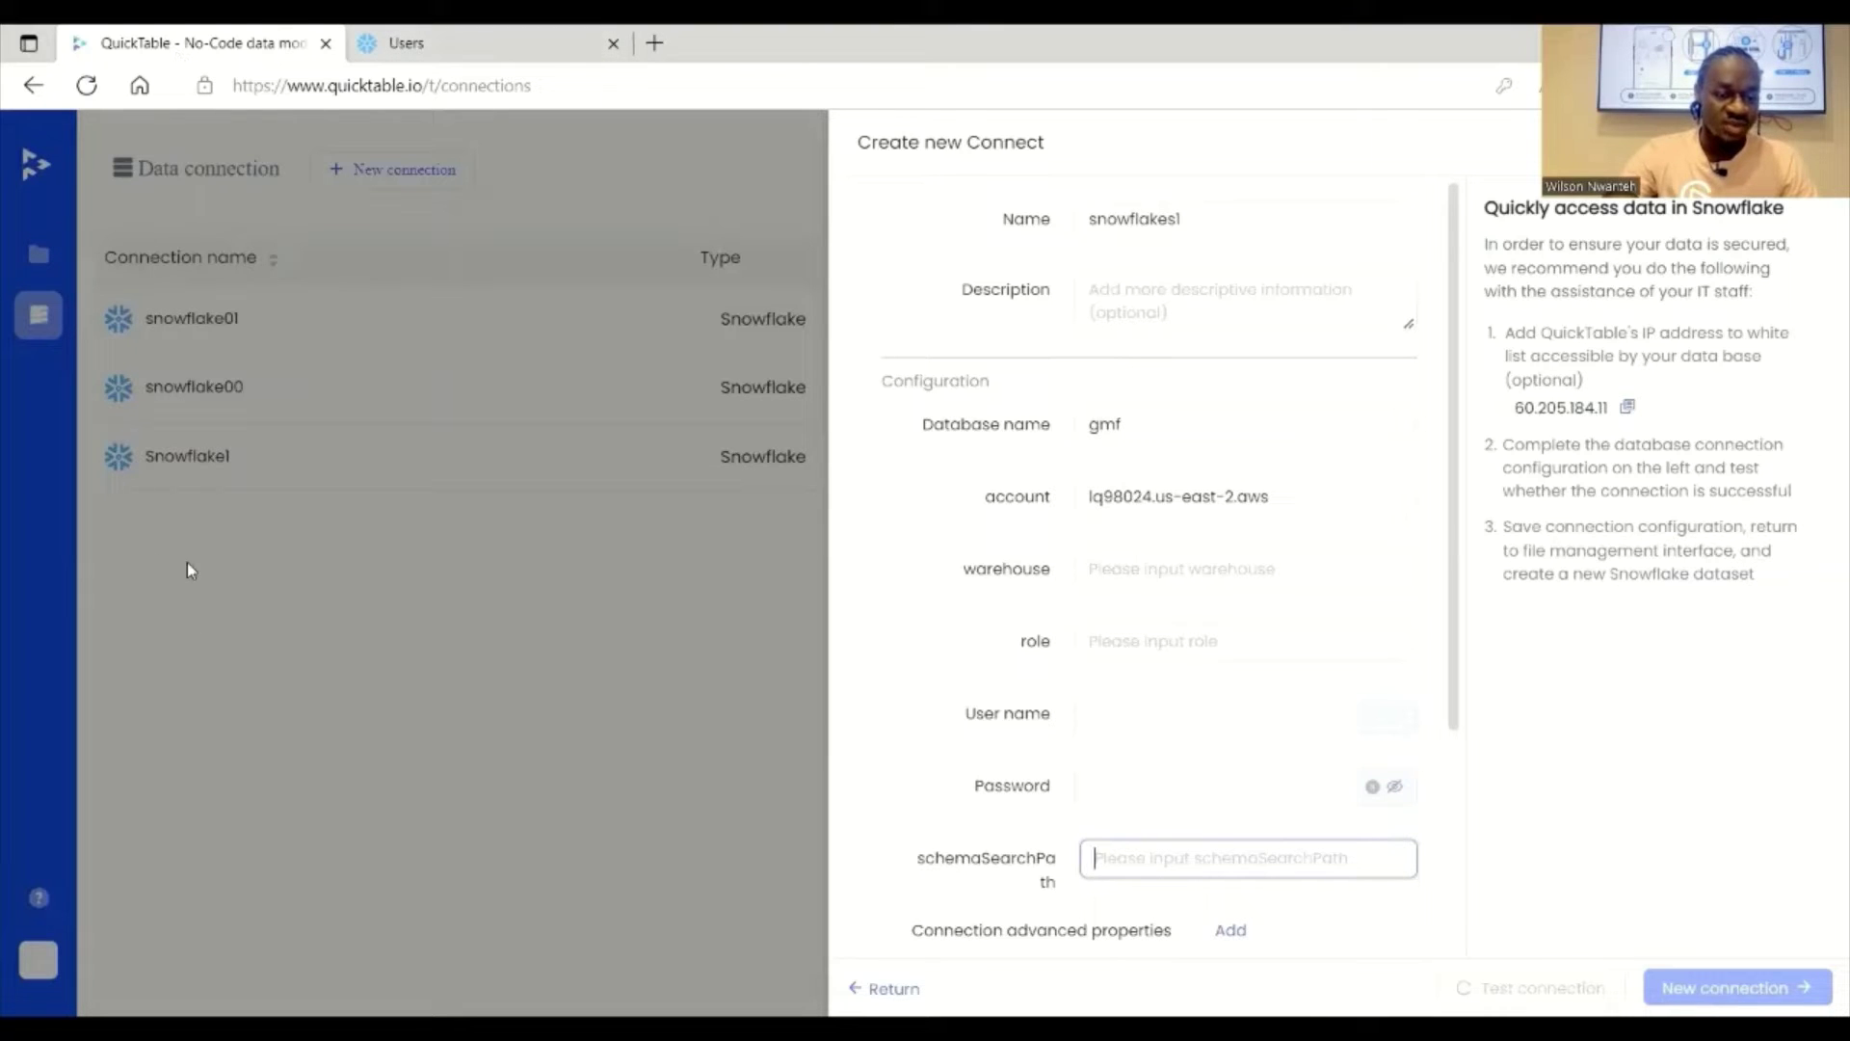
pyautogui.hotkey('ctrl', 'Tab')
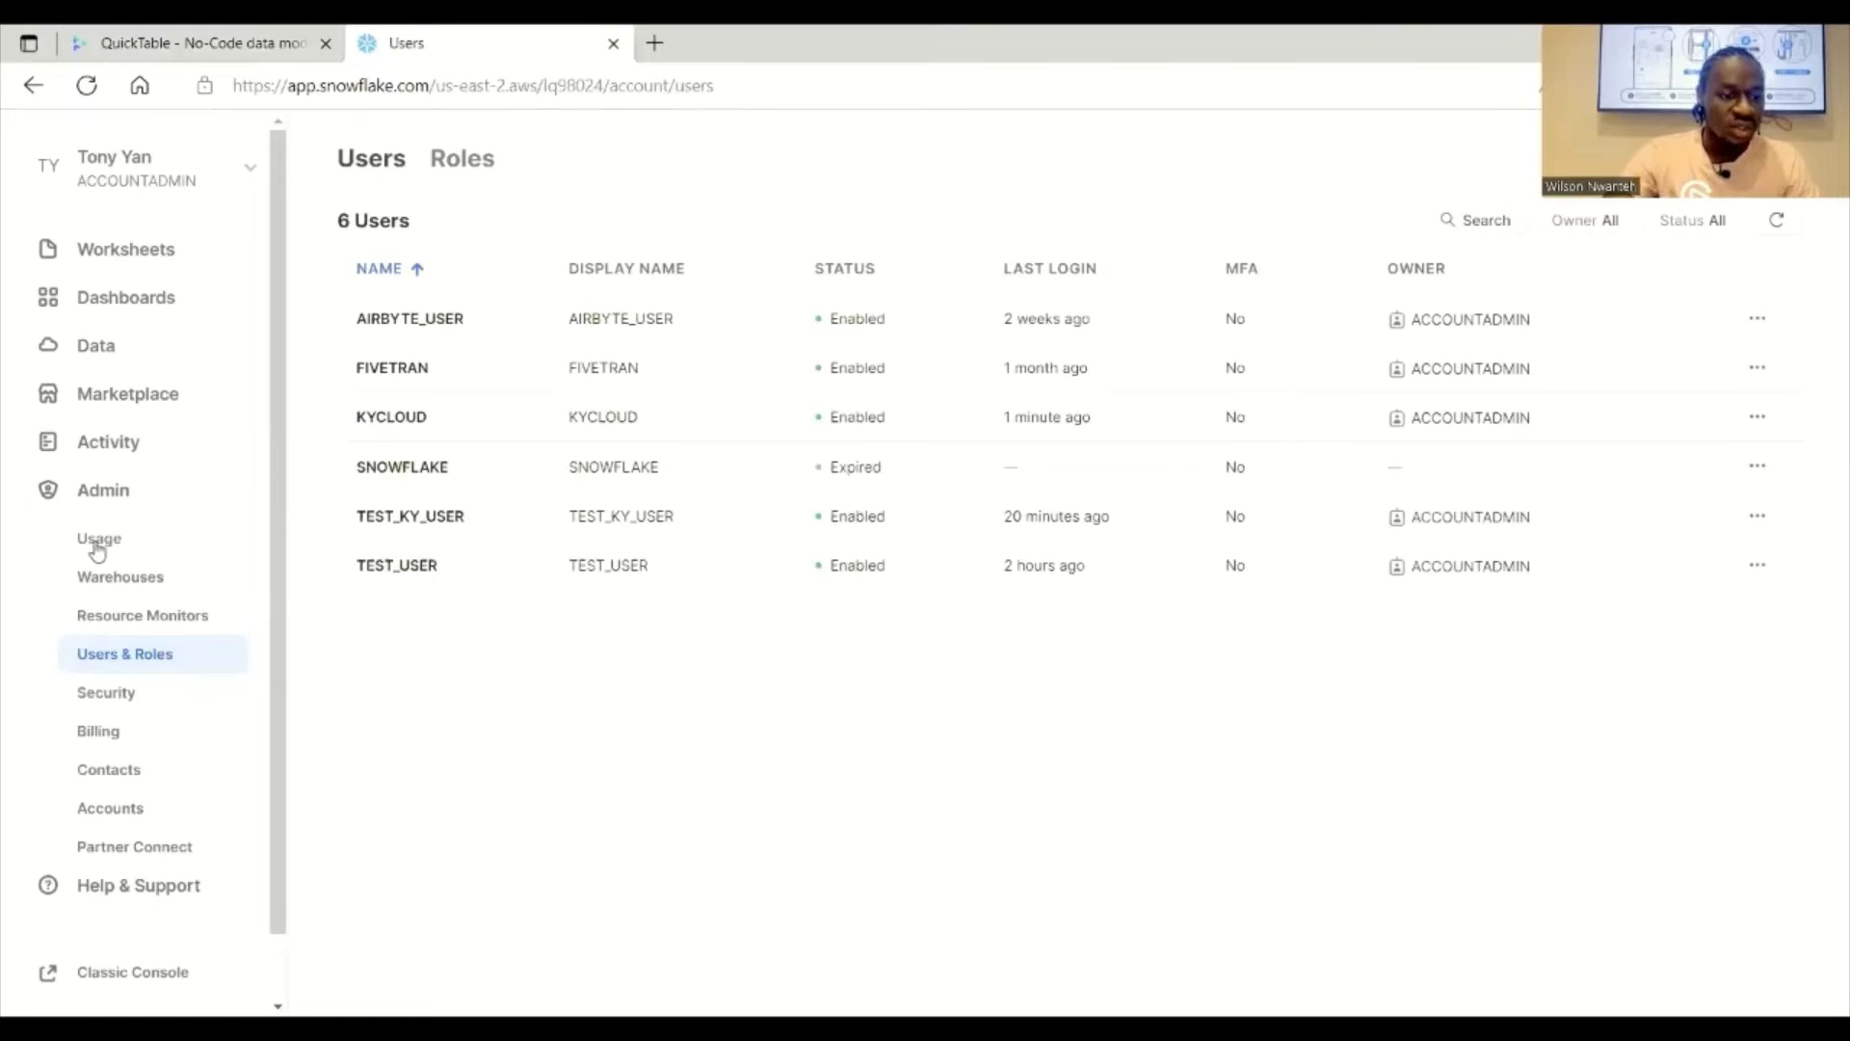
pyautogui.click(118, 364)
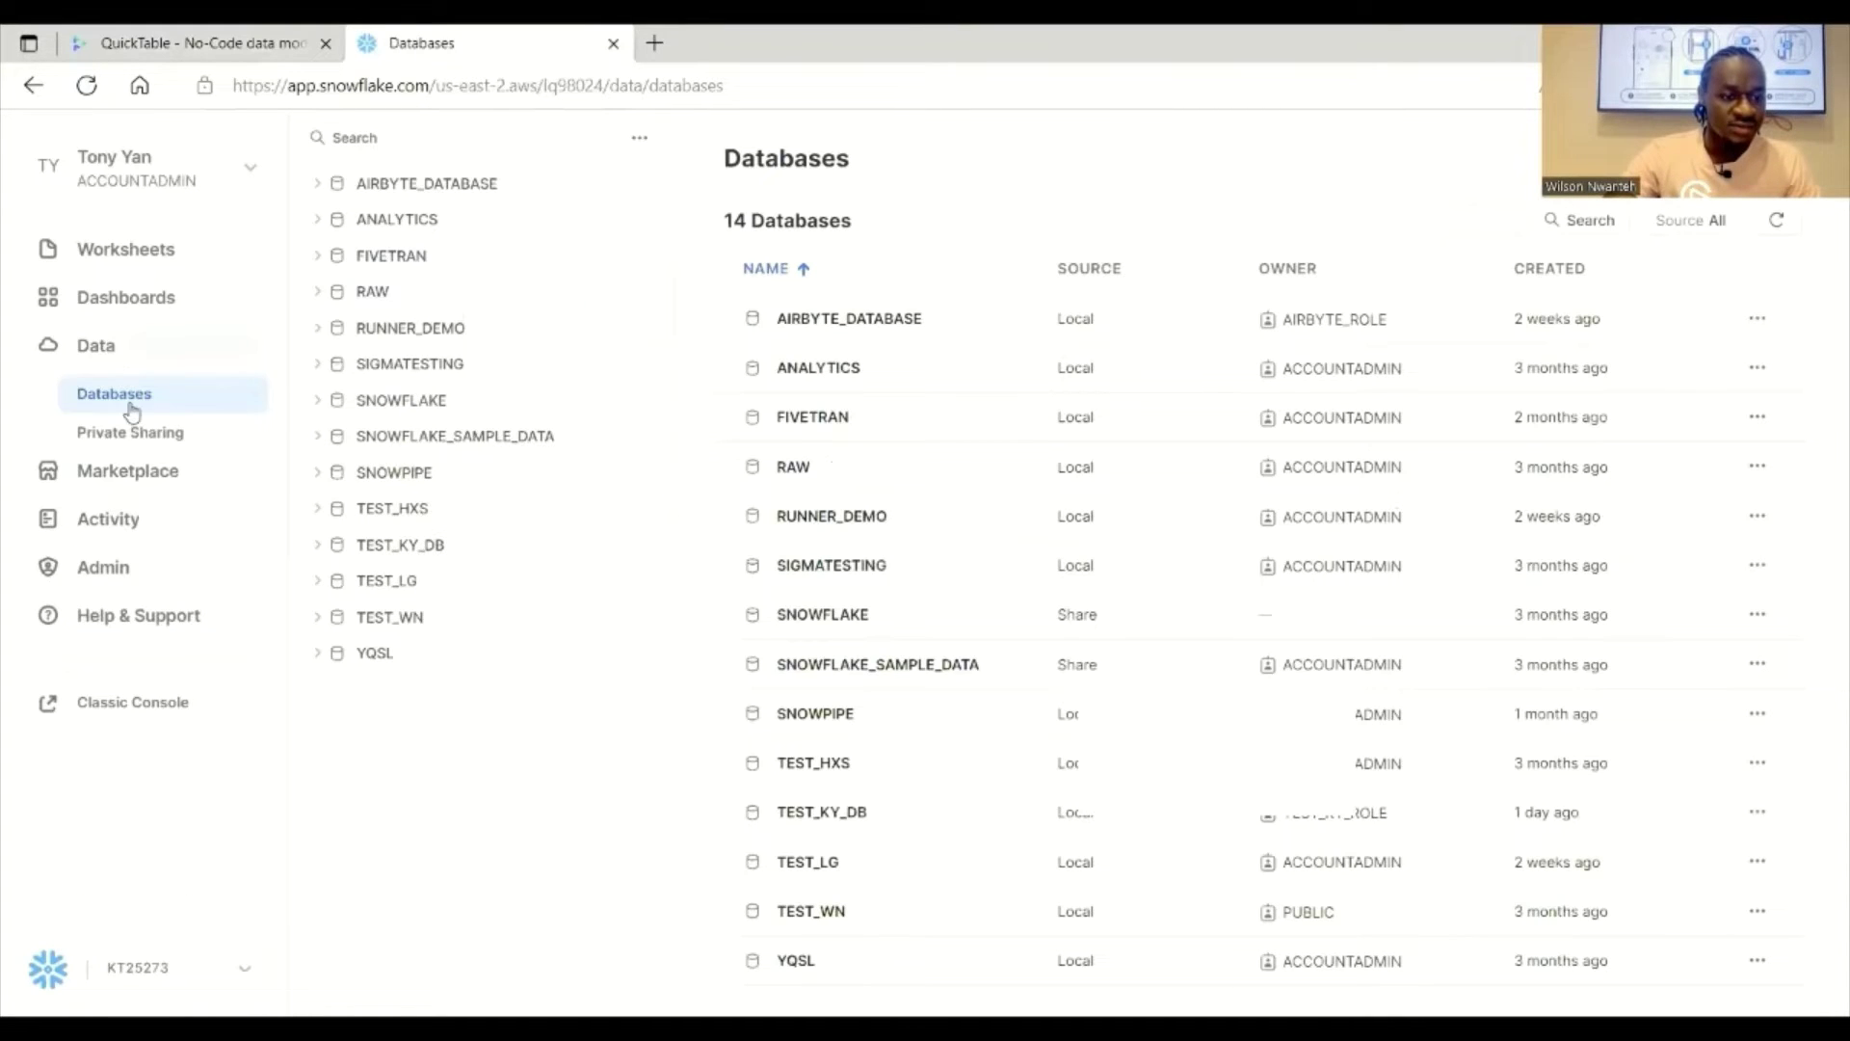
pyautogui.click(317, 438)
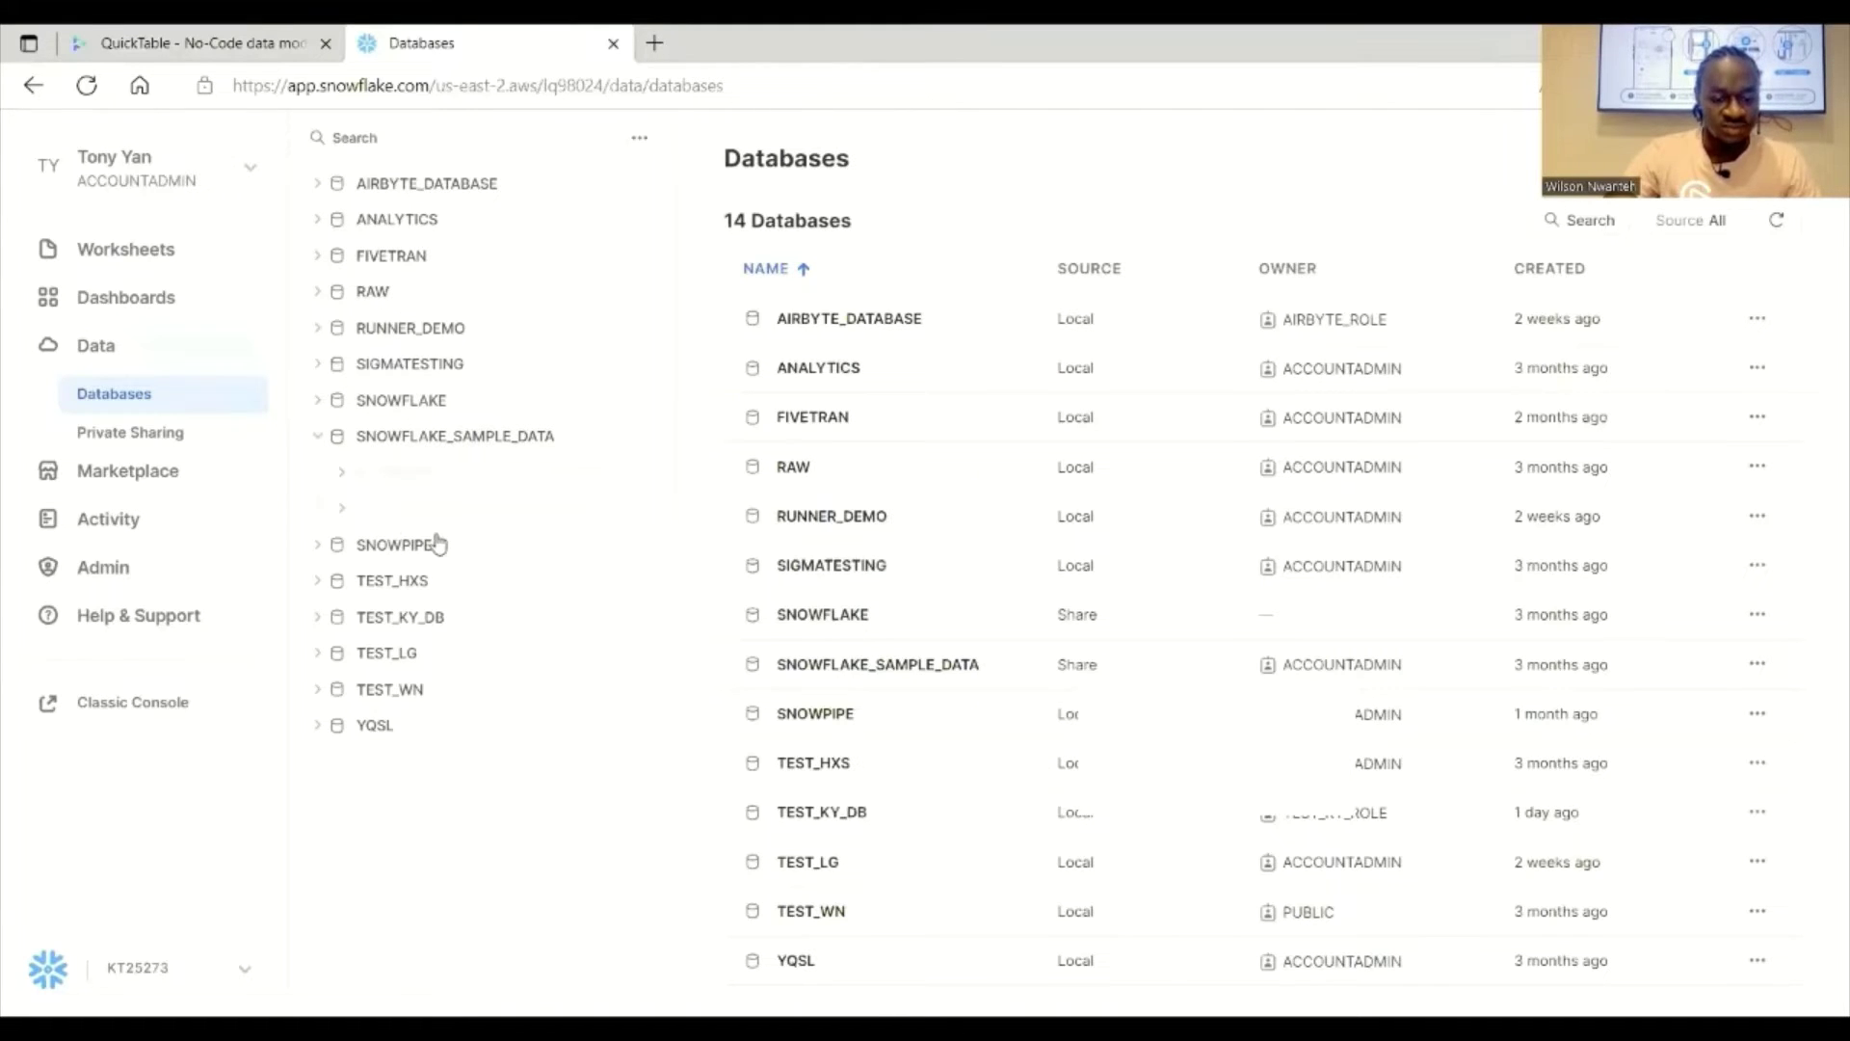
pyautogui.click(342, 472)
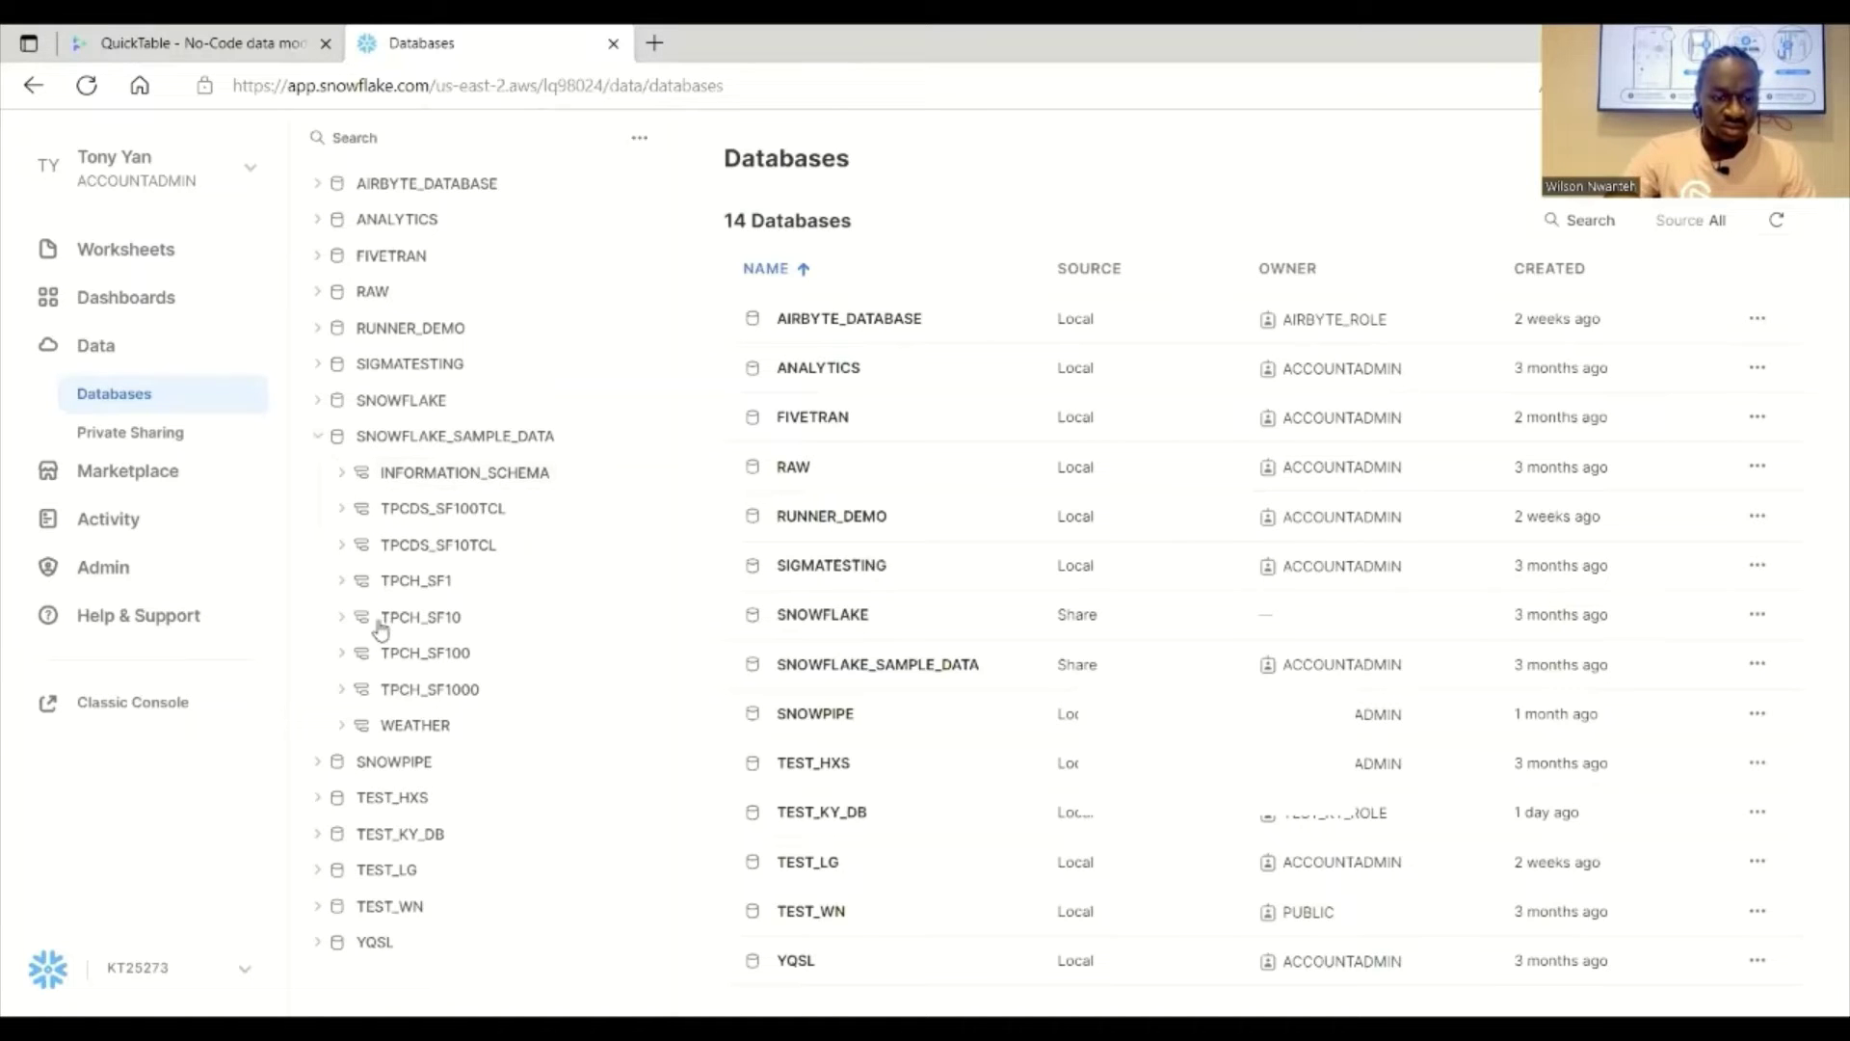
pyautogui.click(343, 582)
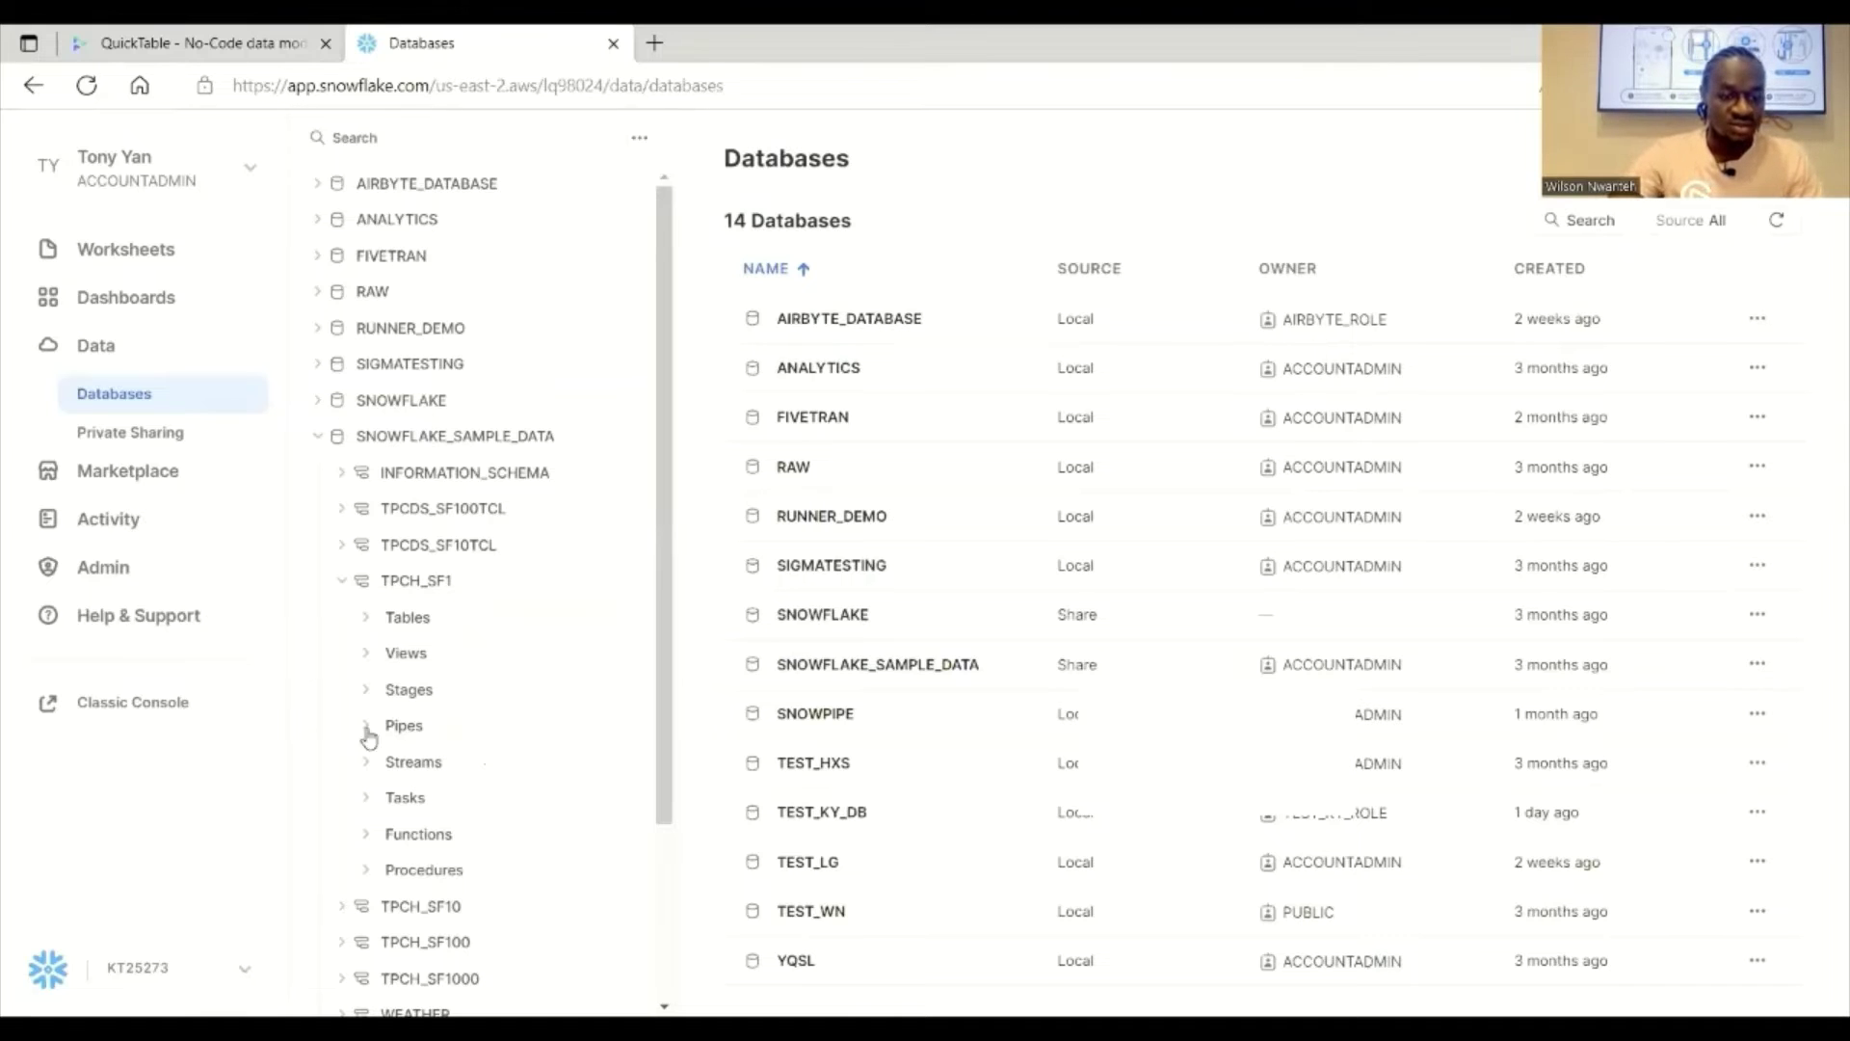
pyautogui.click(195, 39)
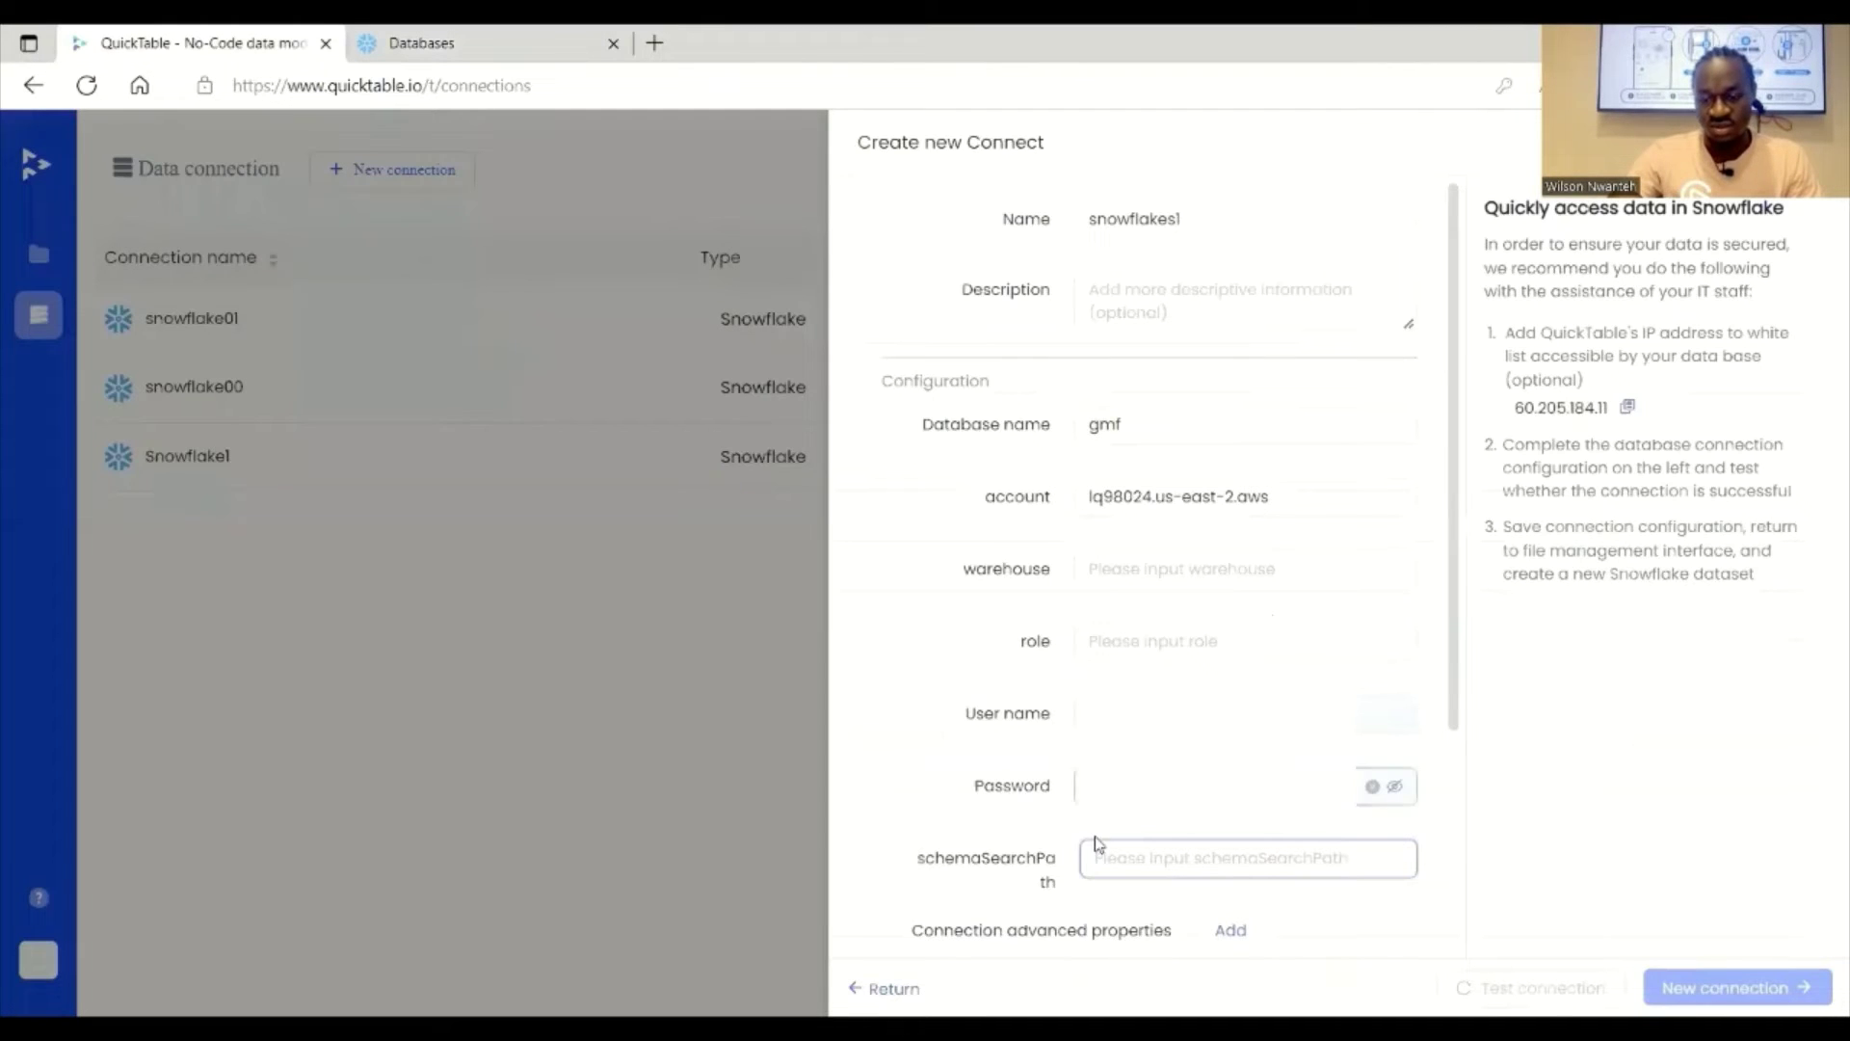
# Step: Enter "jfbkfb" as the schema name in the advanced options, and close the connection form without creating the connection
pyautogui.scroll(-2, 1104, 848)
pyautogui.scroll(-2, 1195, 533)
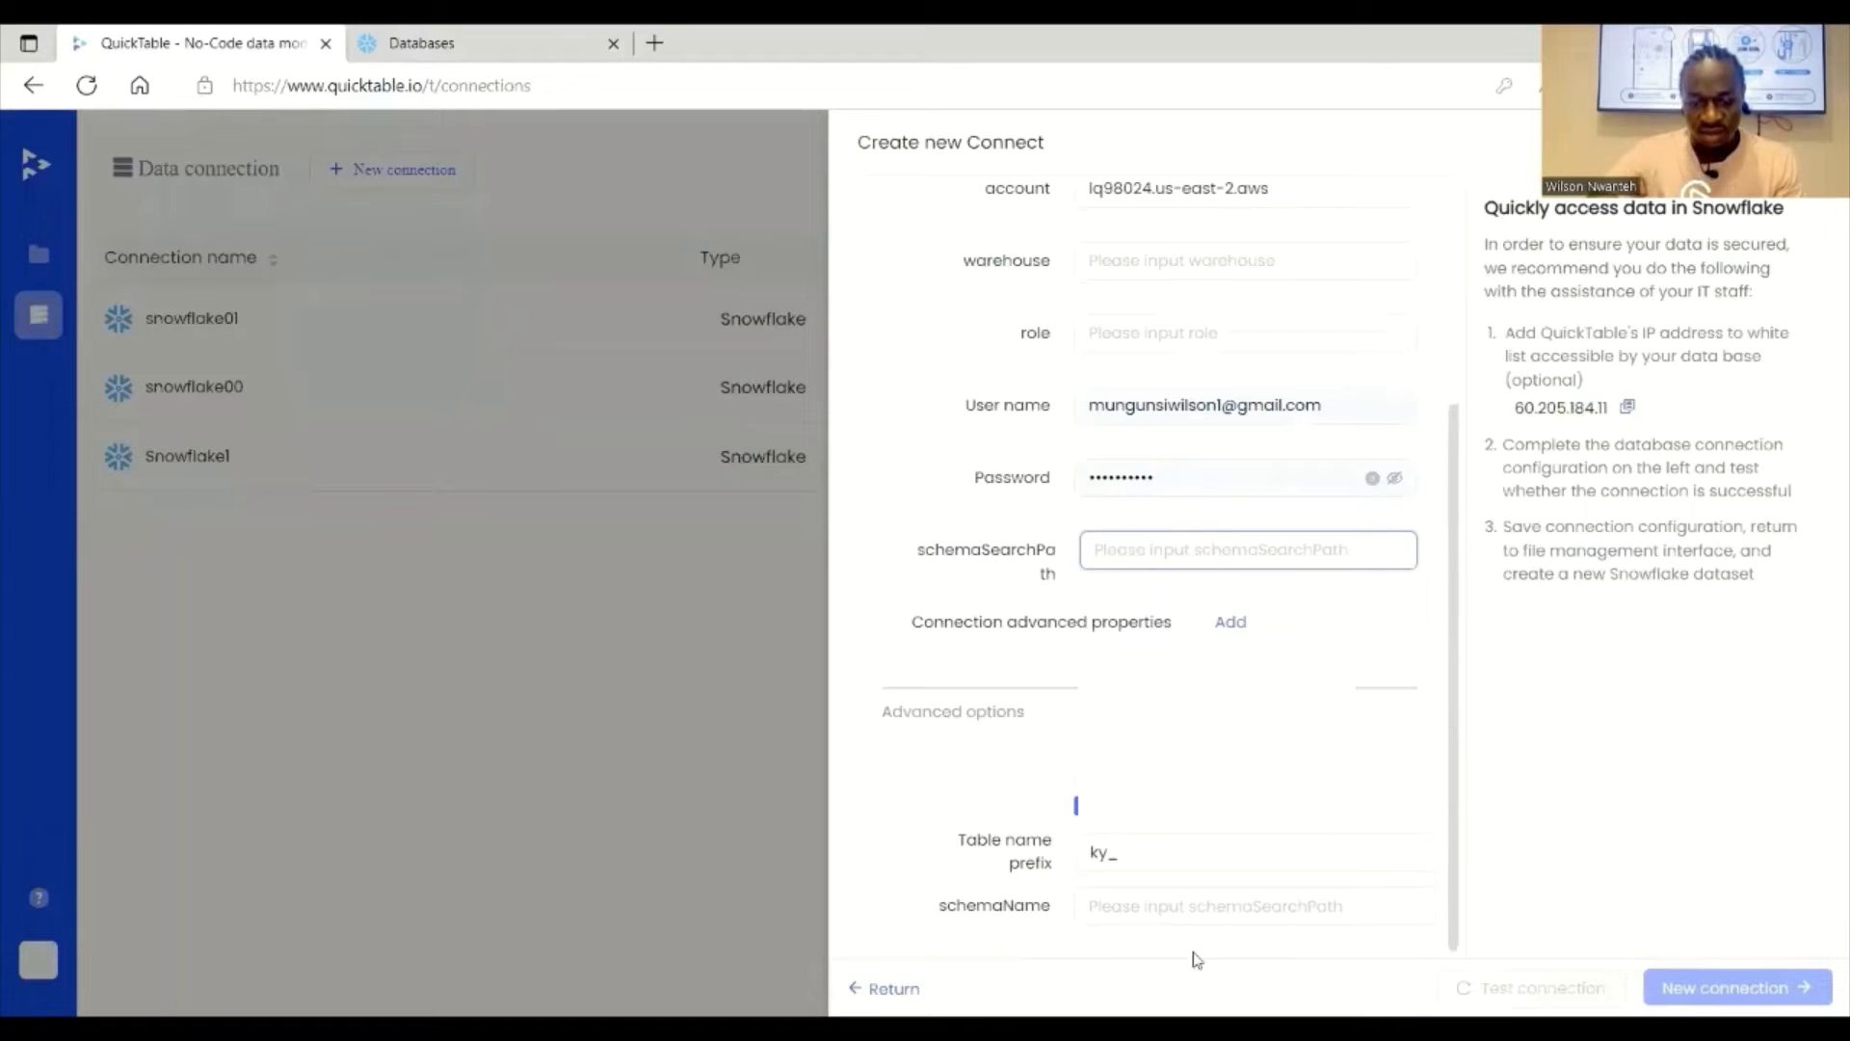
pyautogui.click(1176, 910)
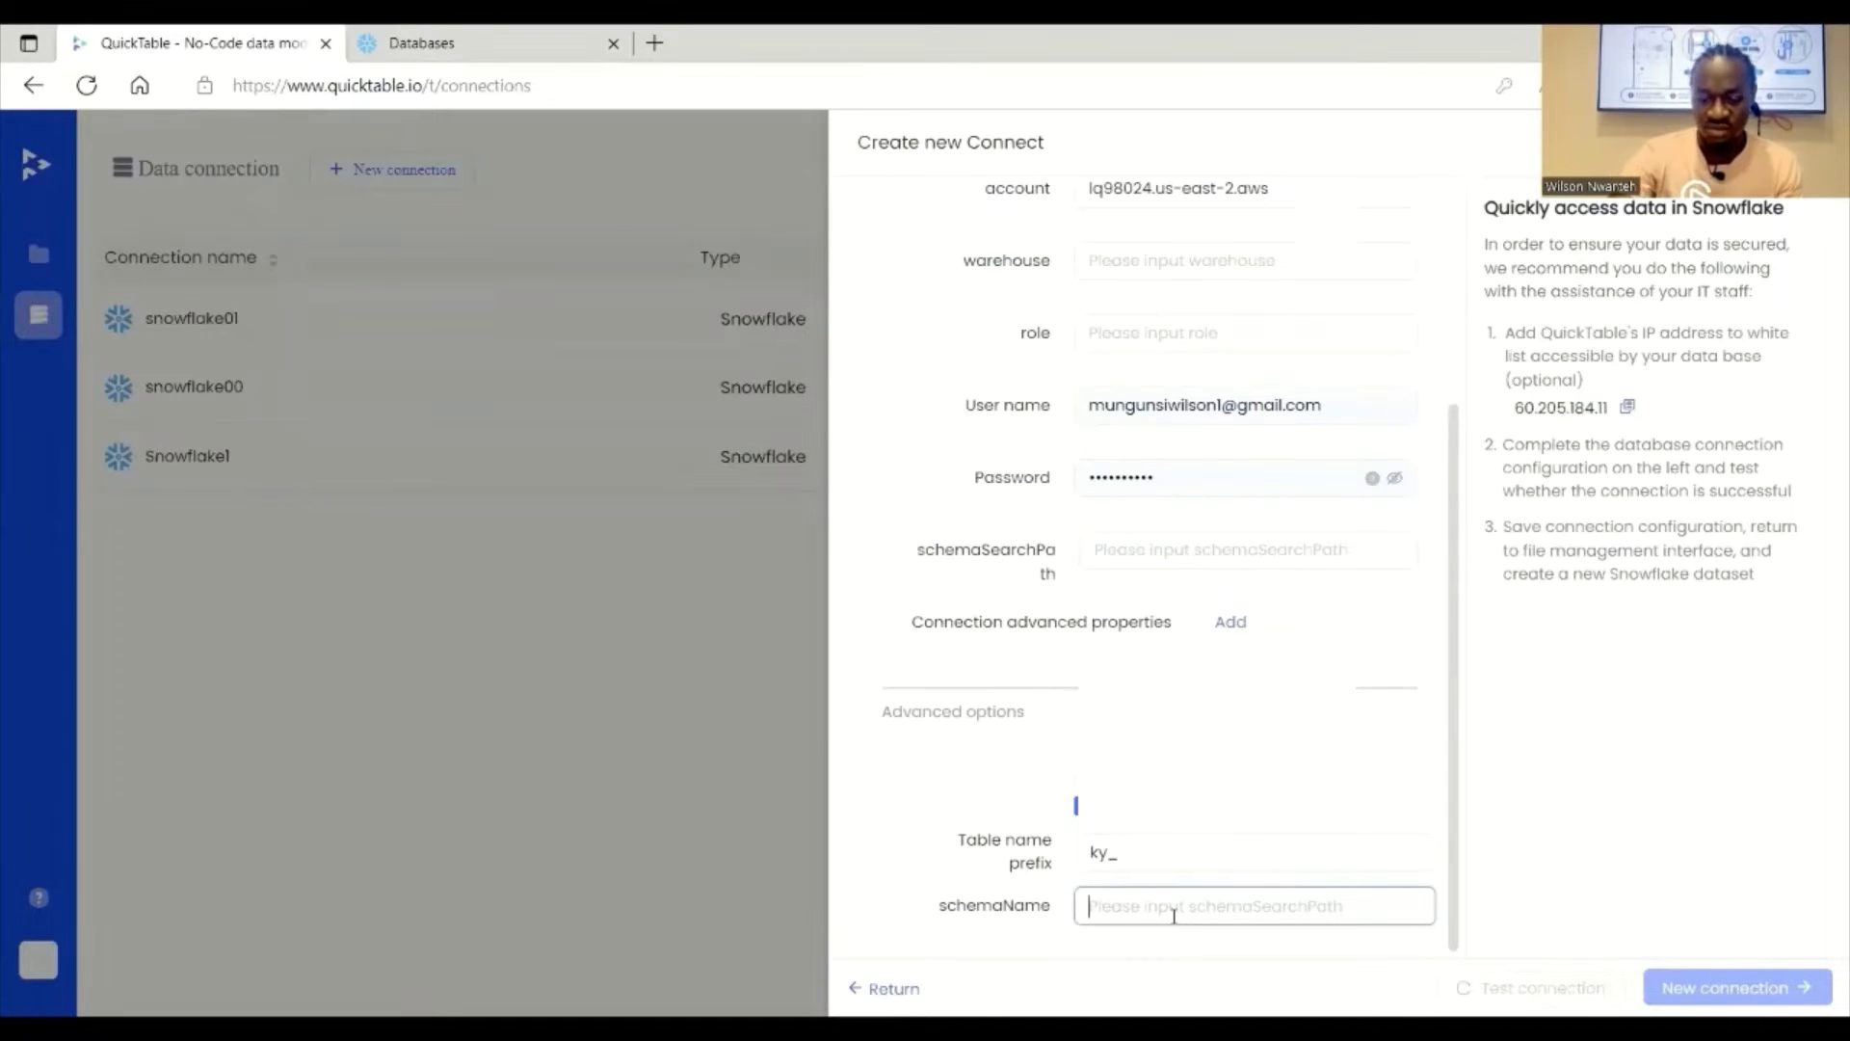
pyautogui.write('jfbkfb')
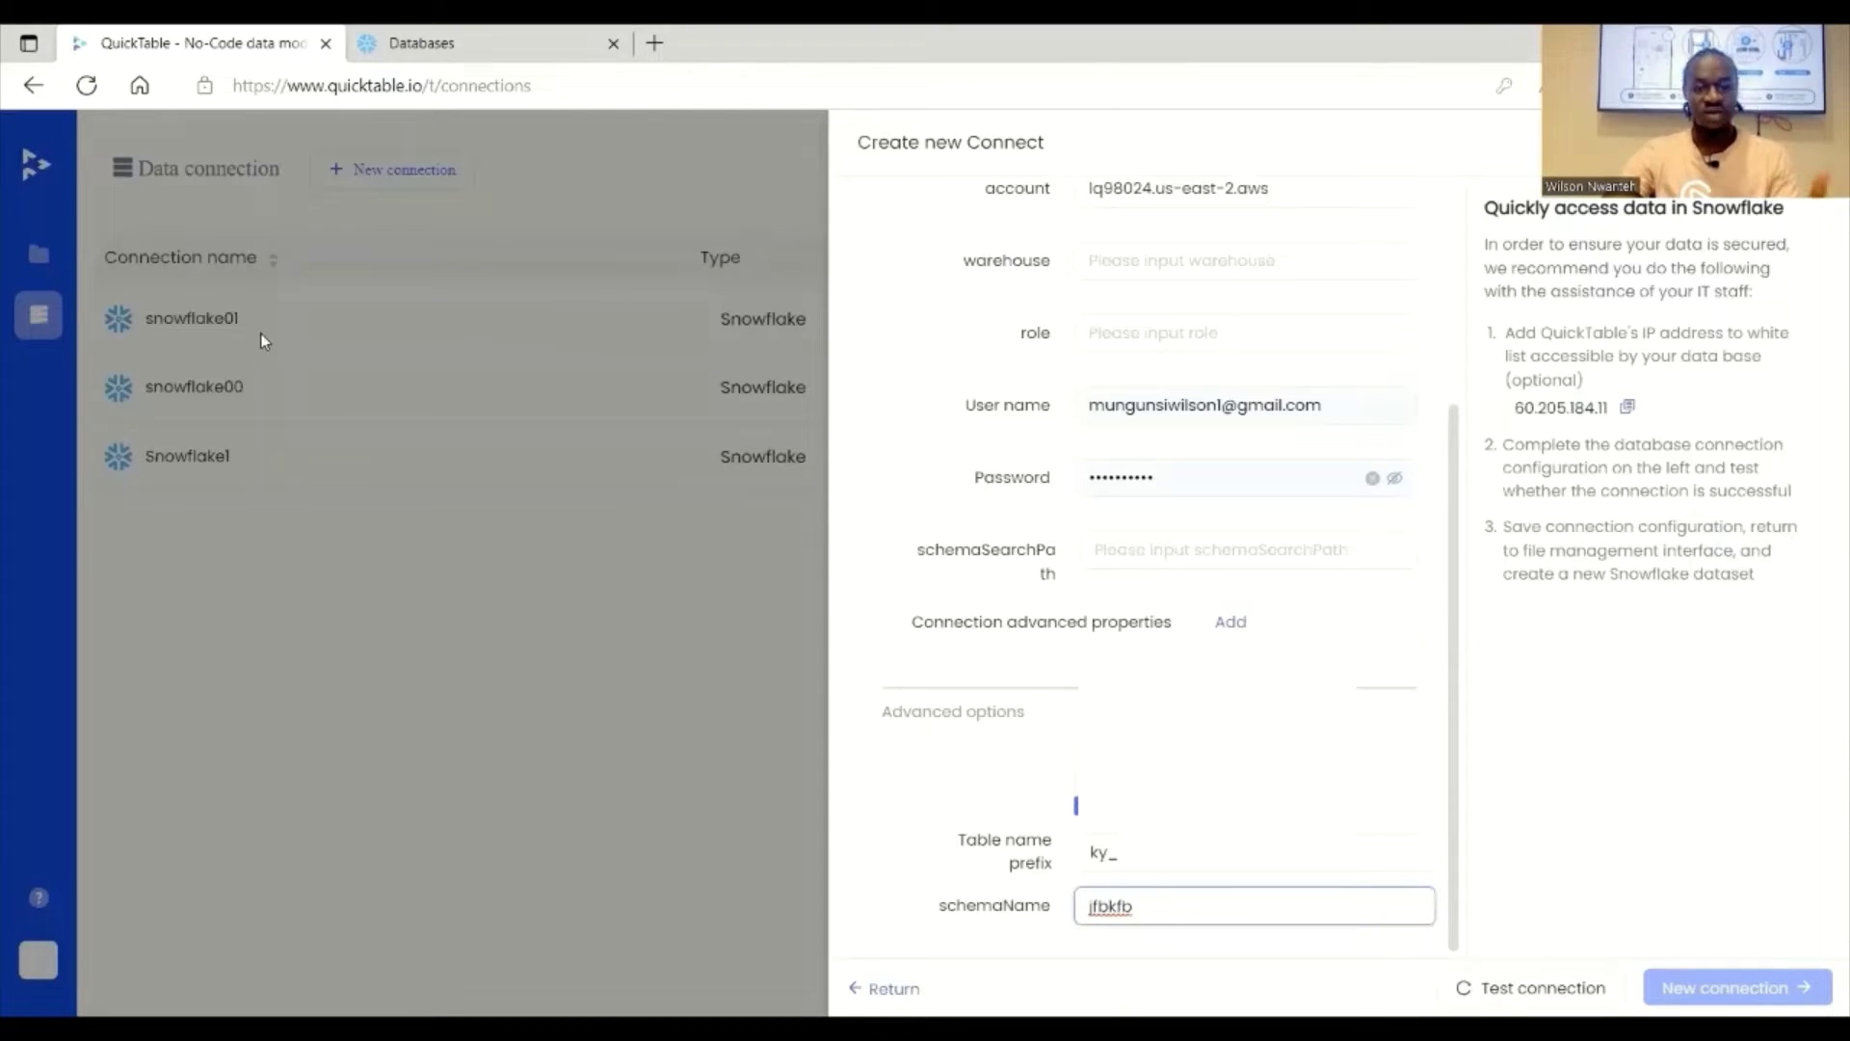
pyautogui.scroll(3, 887, 478)
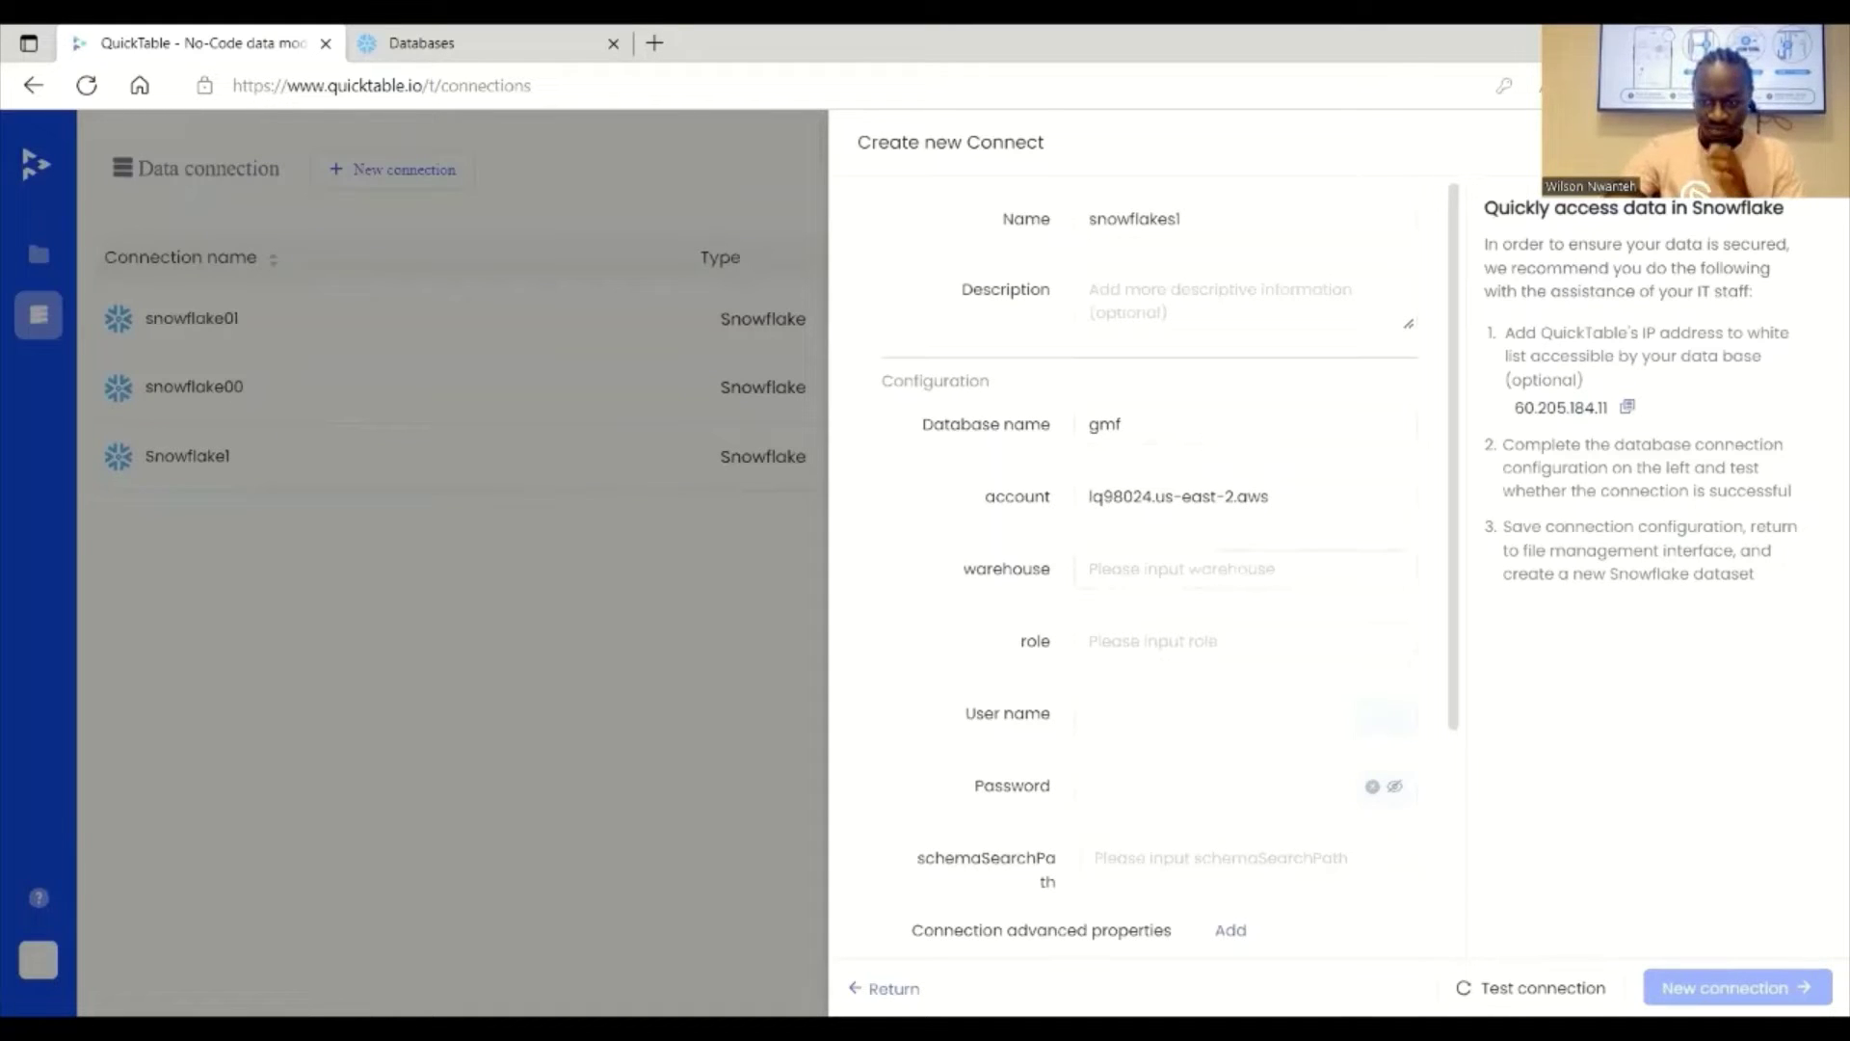
pyautogui.press('Escape')
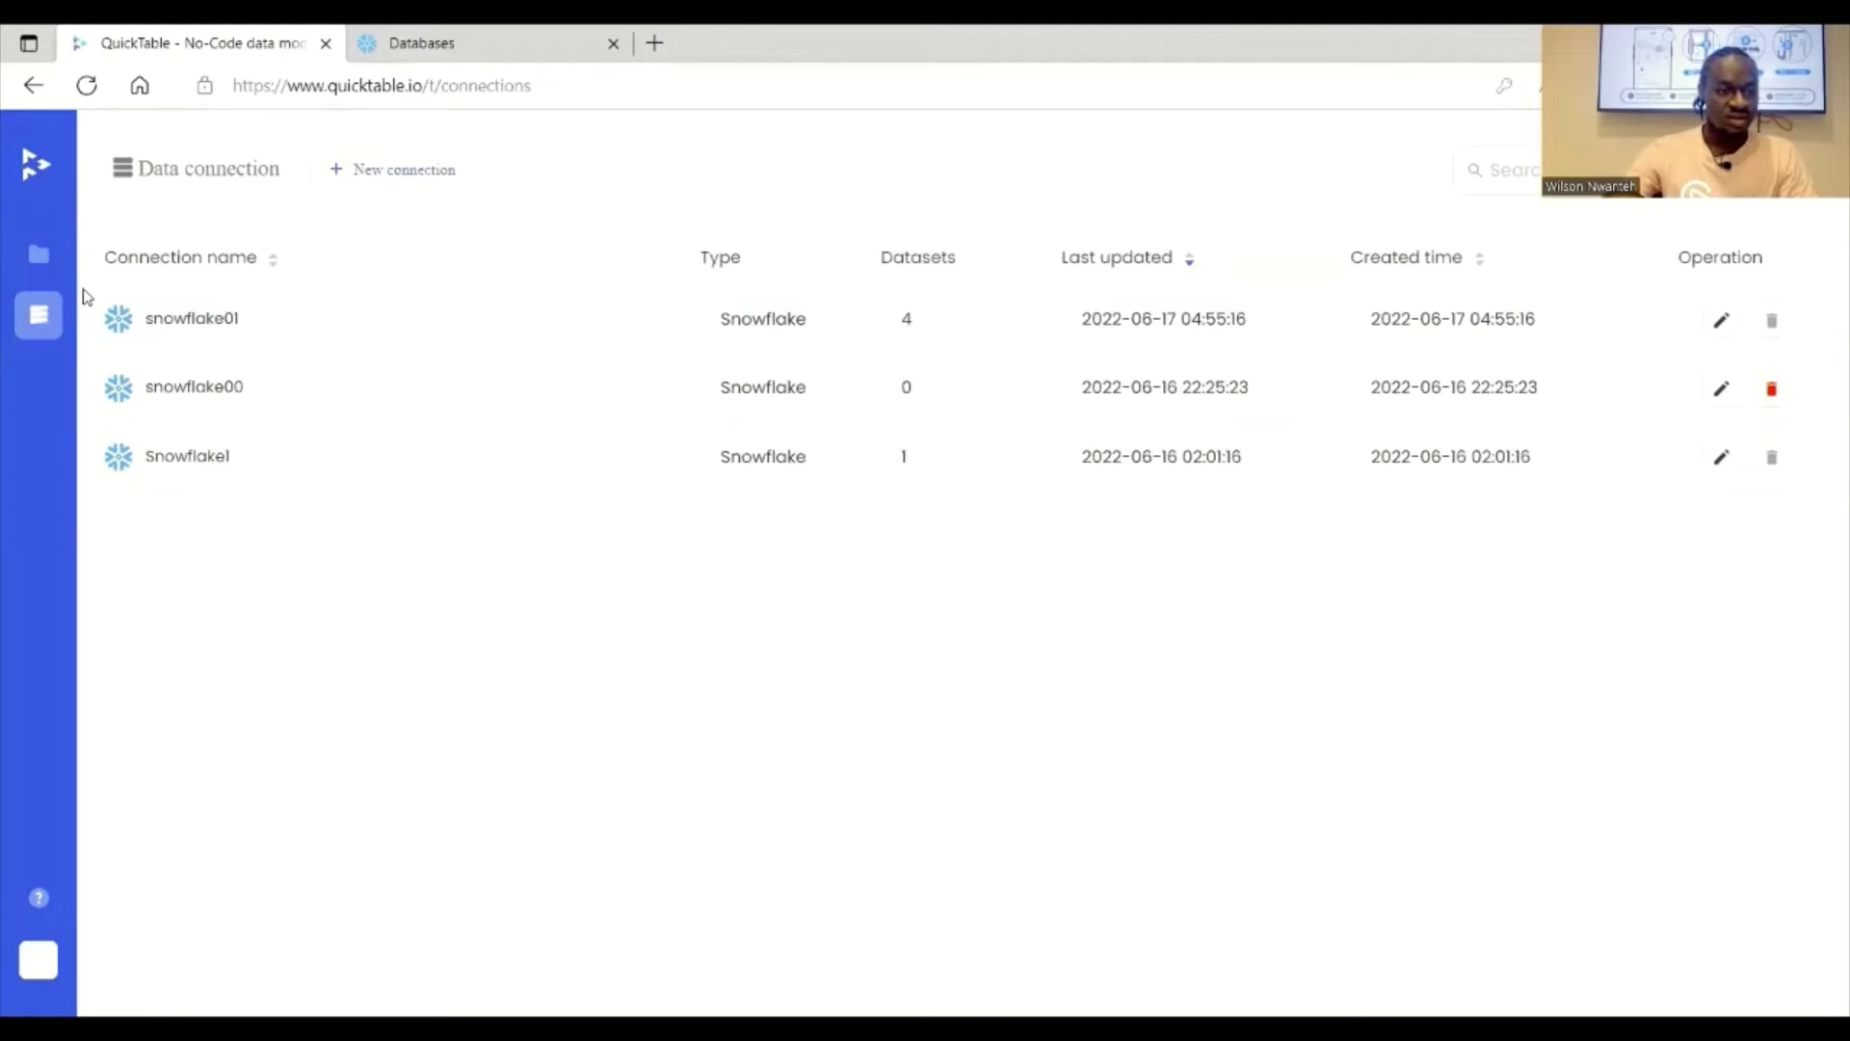
# Step: Open the proj5 project from the workspace's project list
pyautogui.click(38, 254)
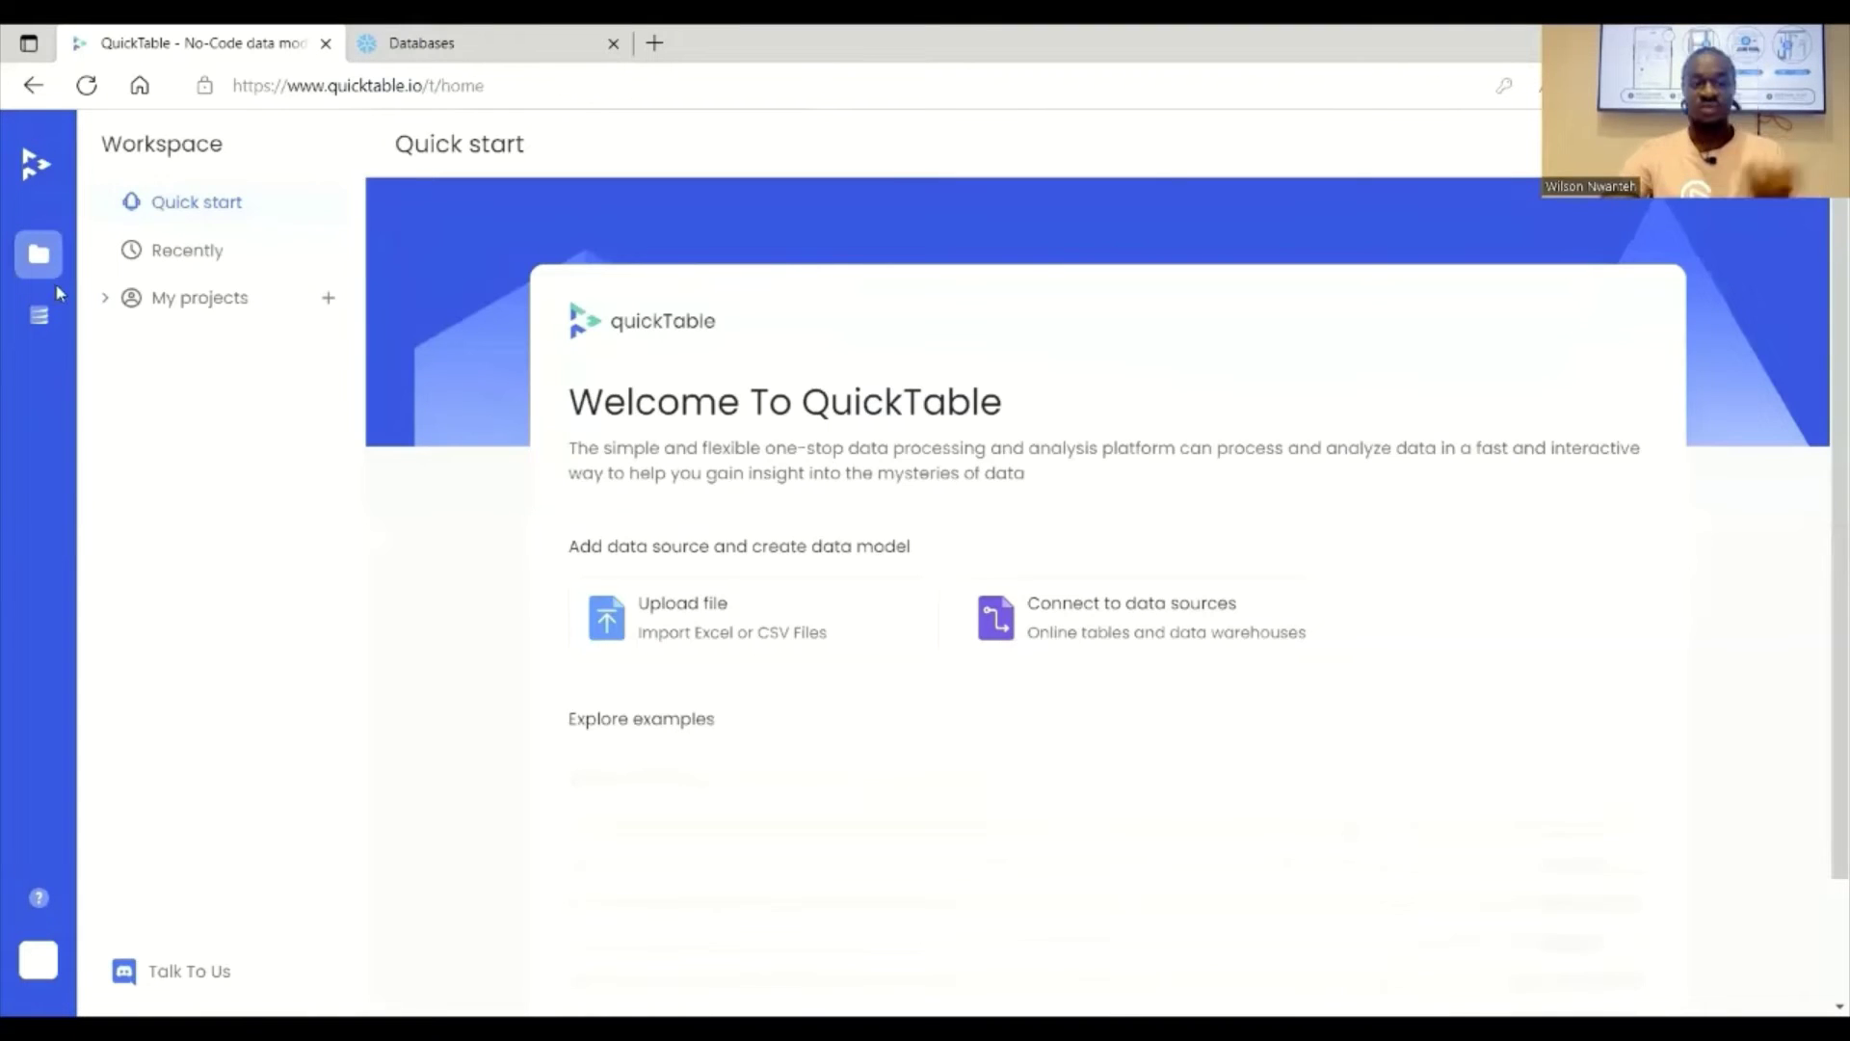
pyautogui.click(217, 305)
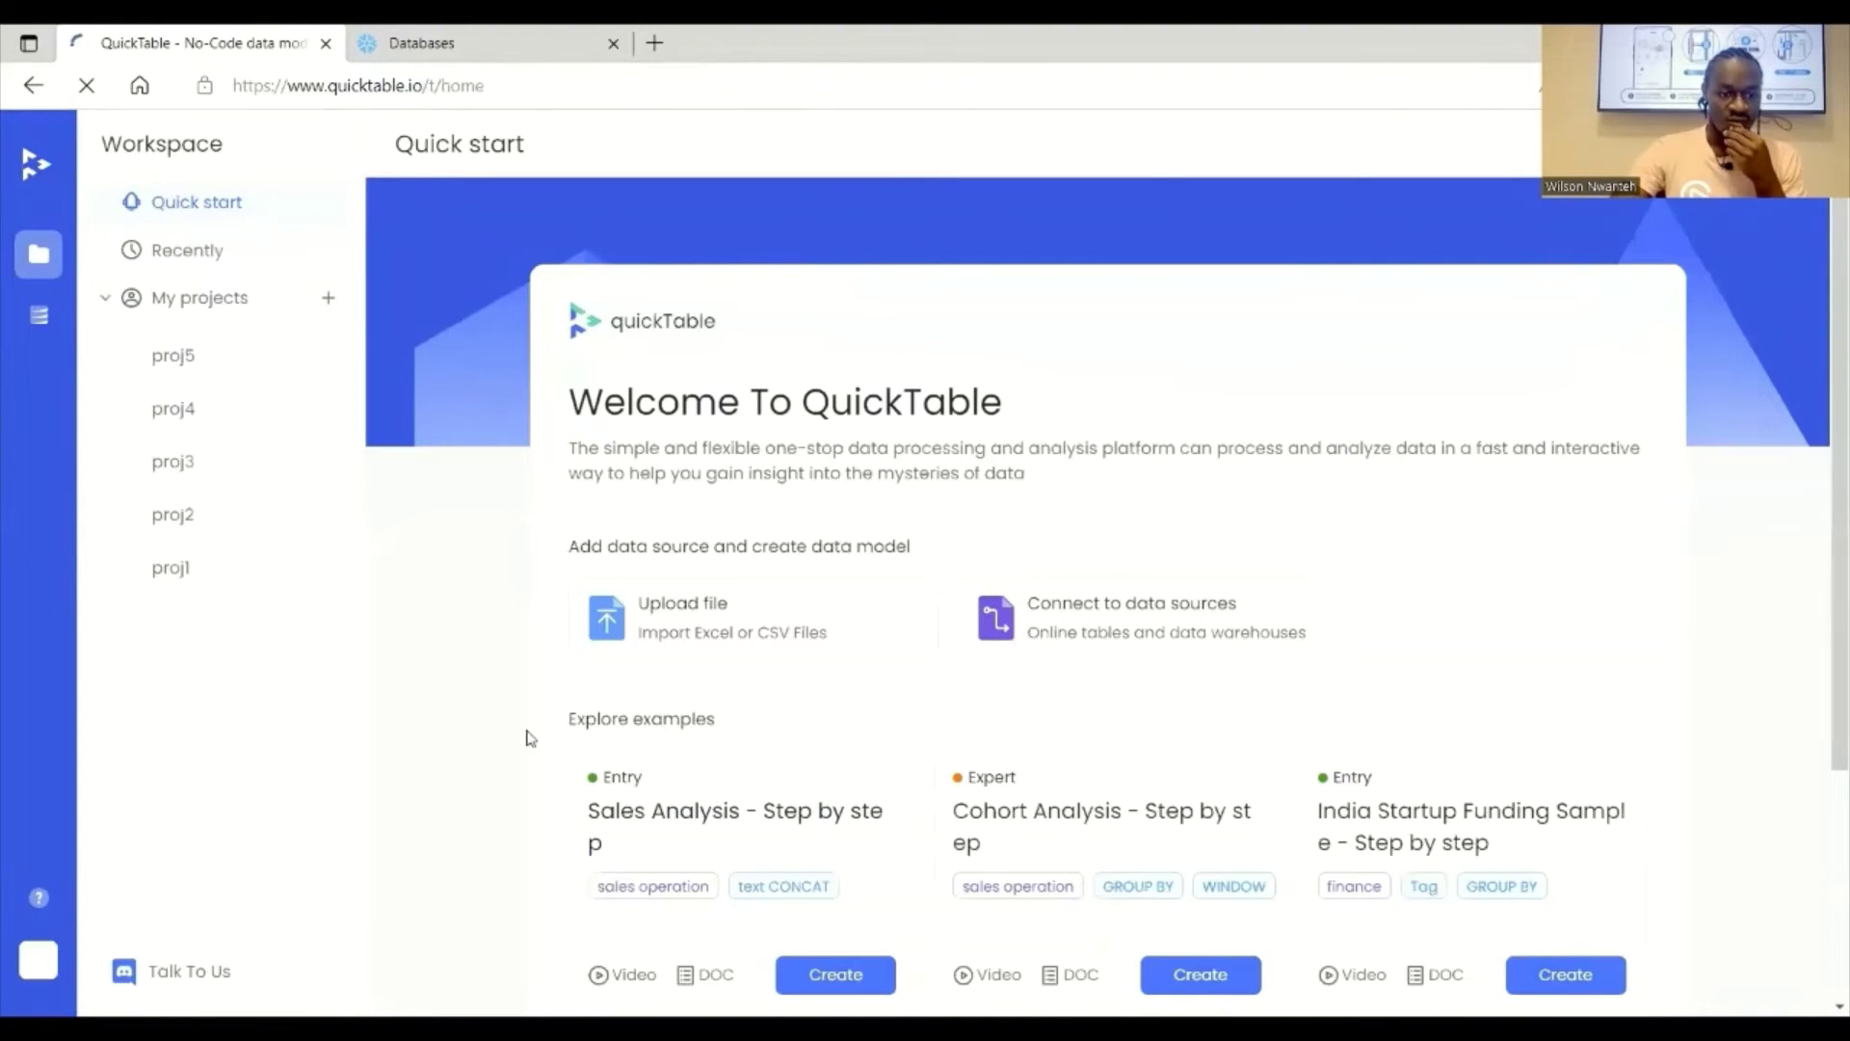
pyautogui.click(175, 374)
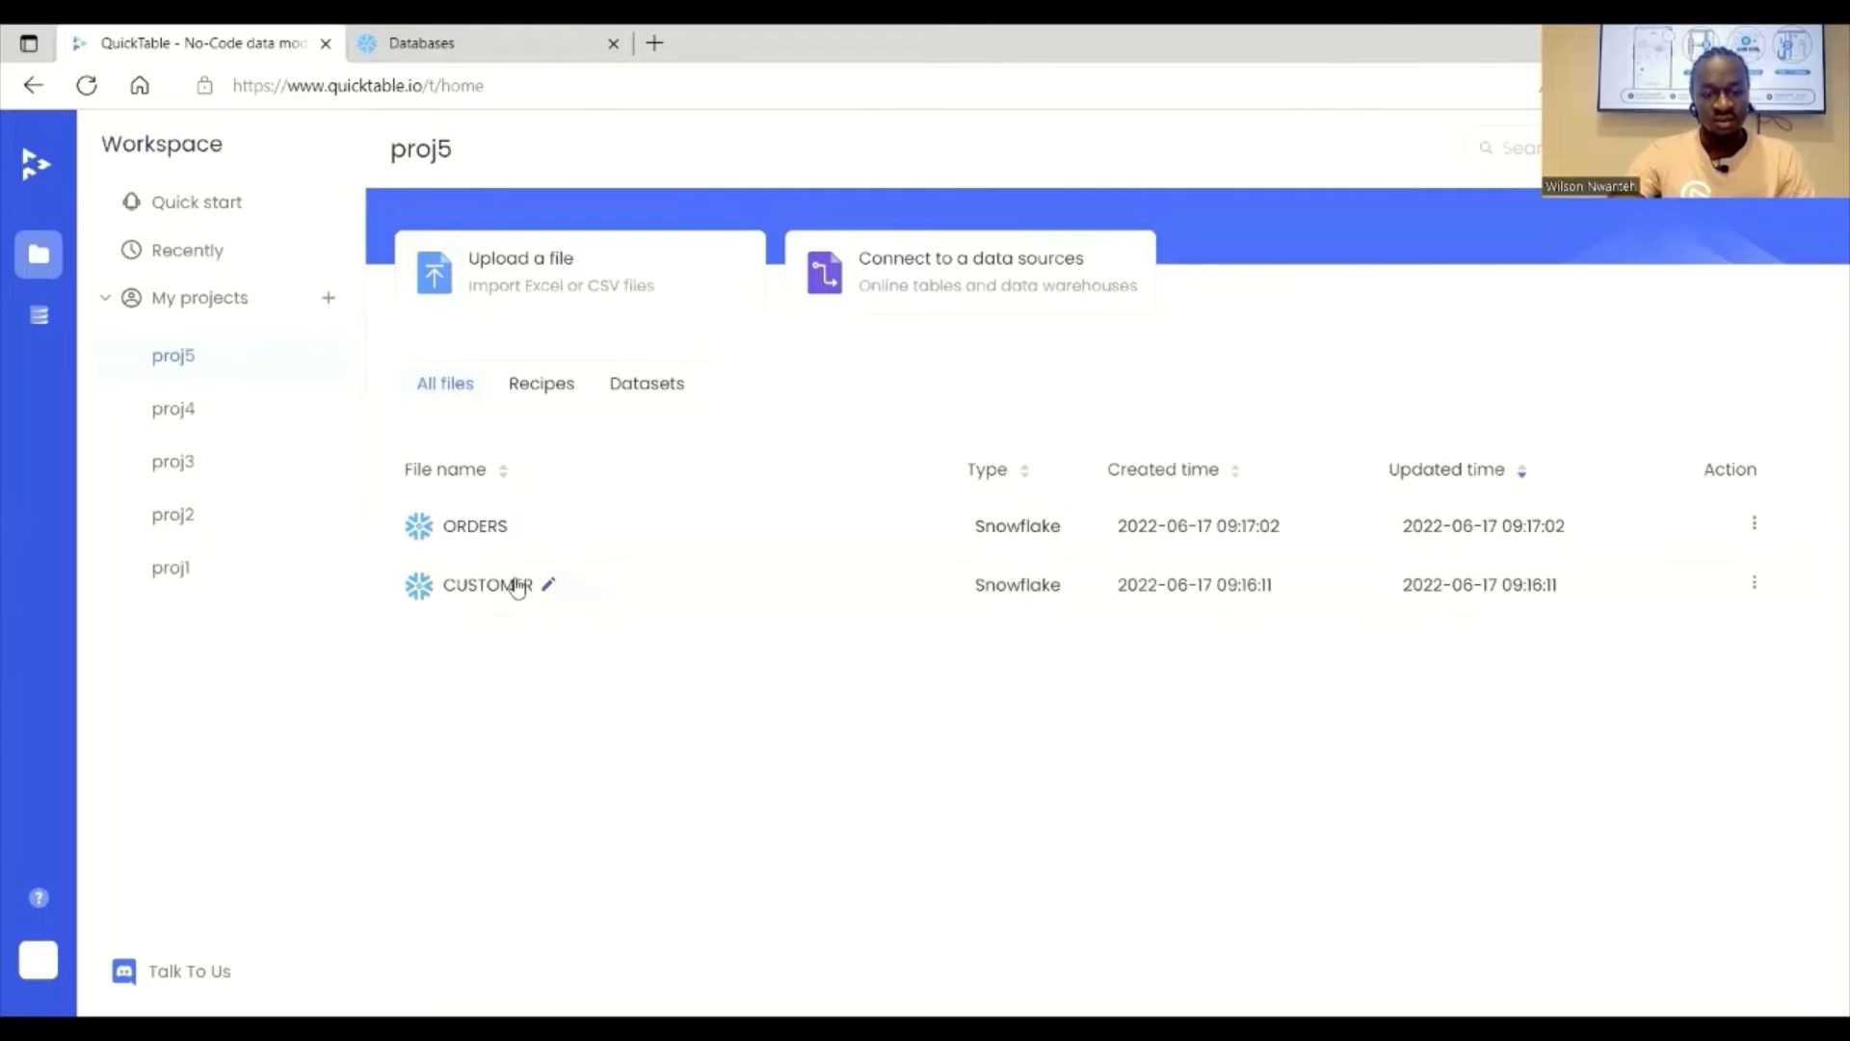
# Step: Browse the TPCH_SF1 tables of the snowflake01 connection as sources for a Snowflake dataset, and close without creating one
pyautogui.click(955, 294)
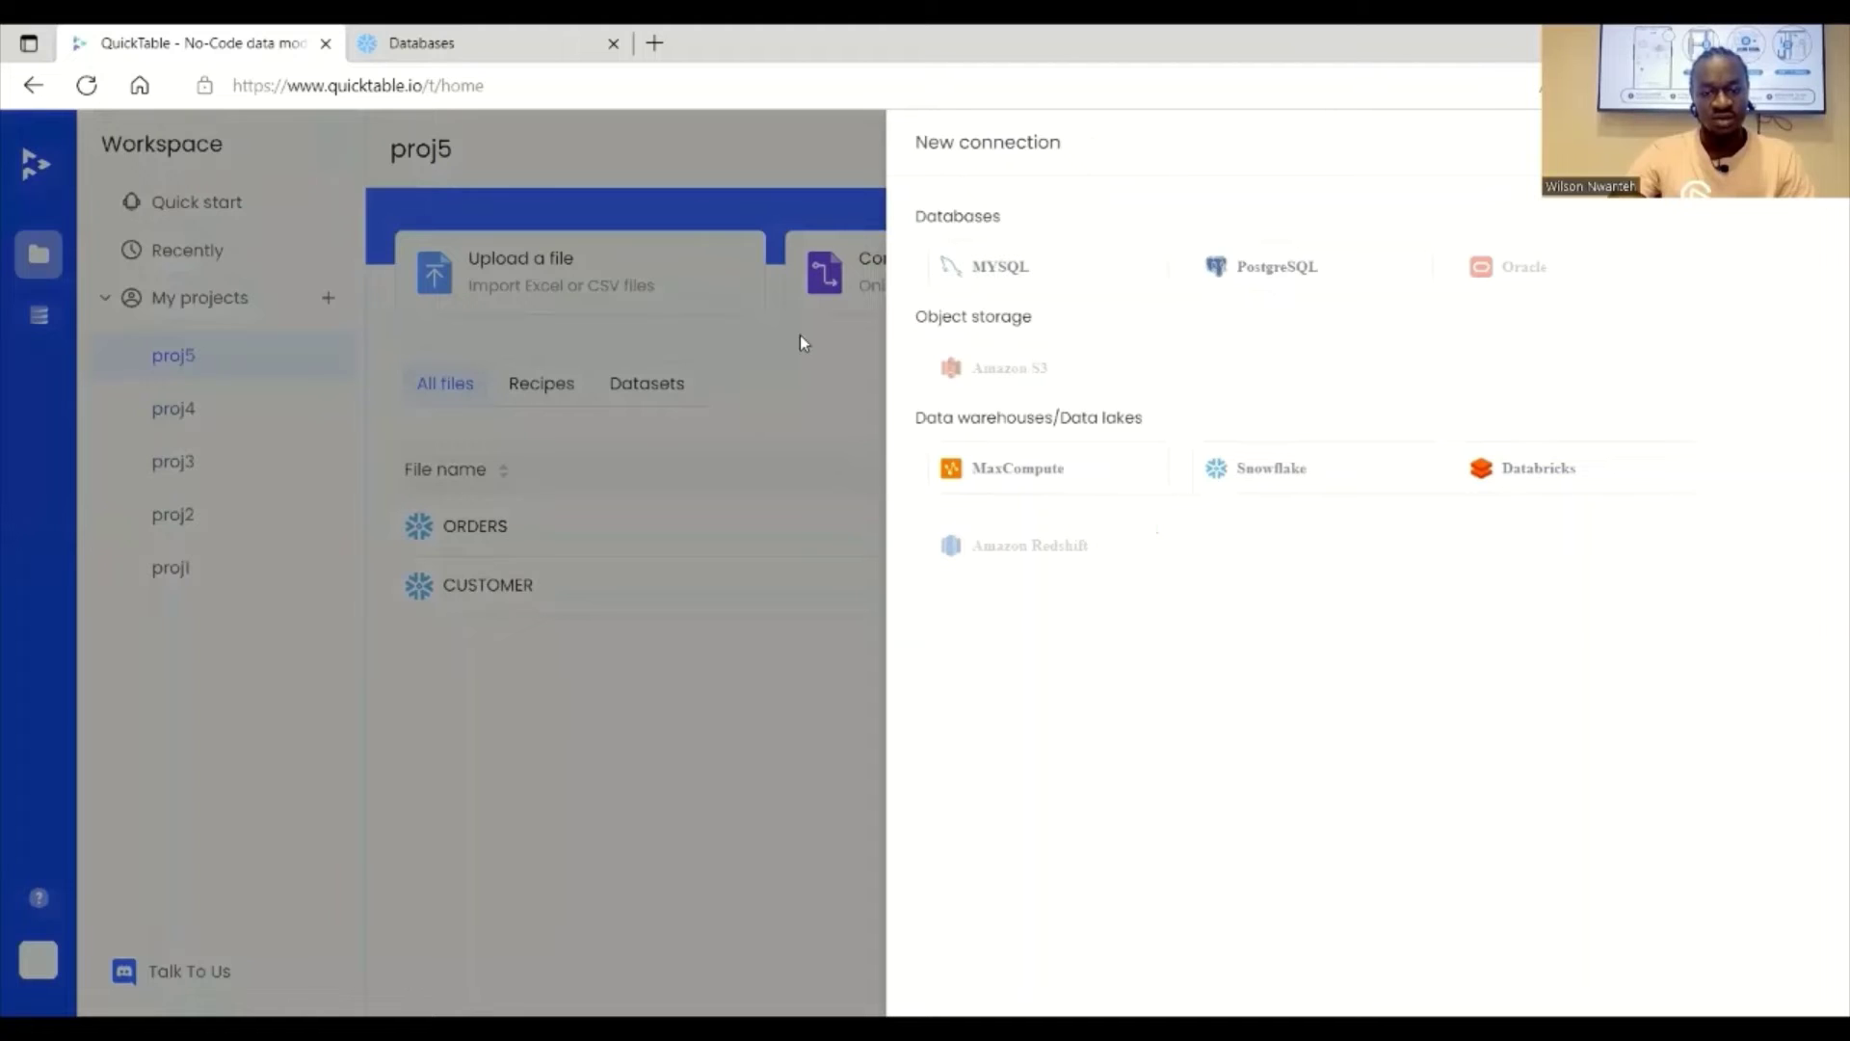
pyautogui.click(729, 289)
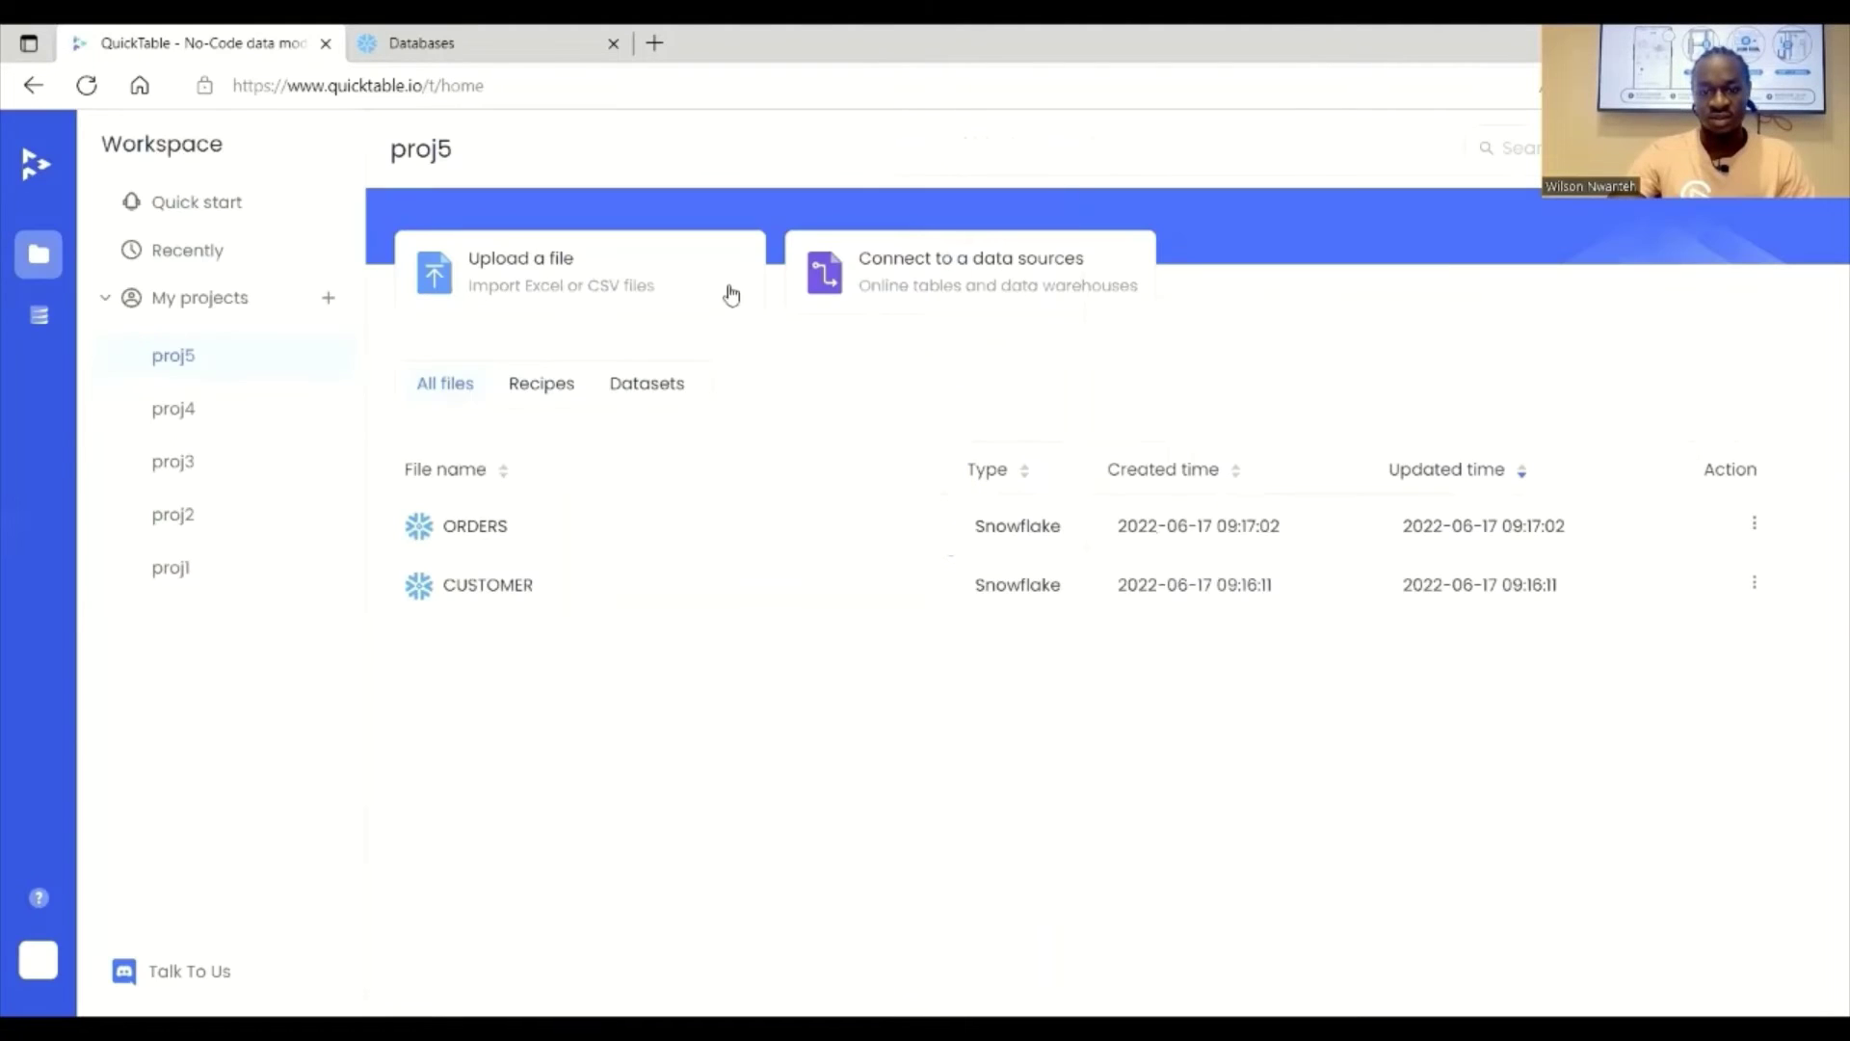
pyautogui.click(971, 277)
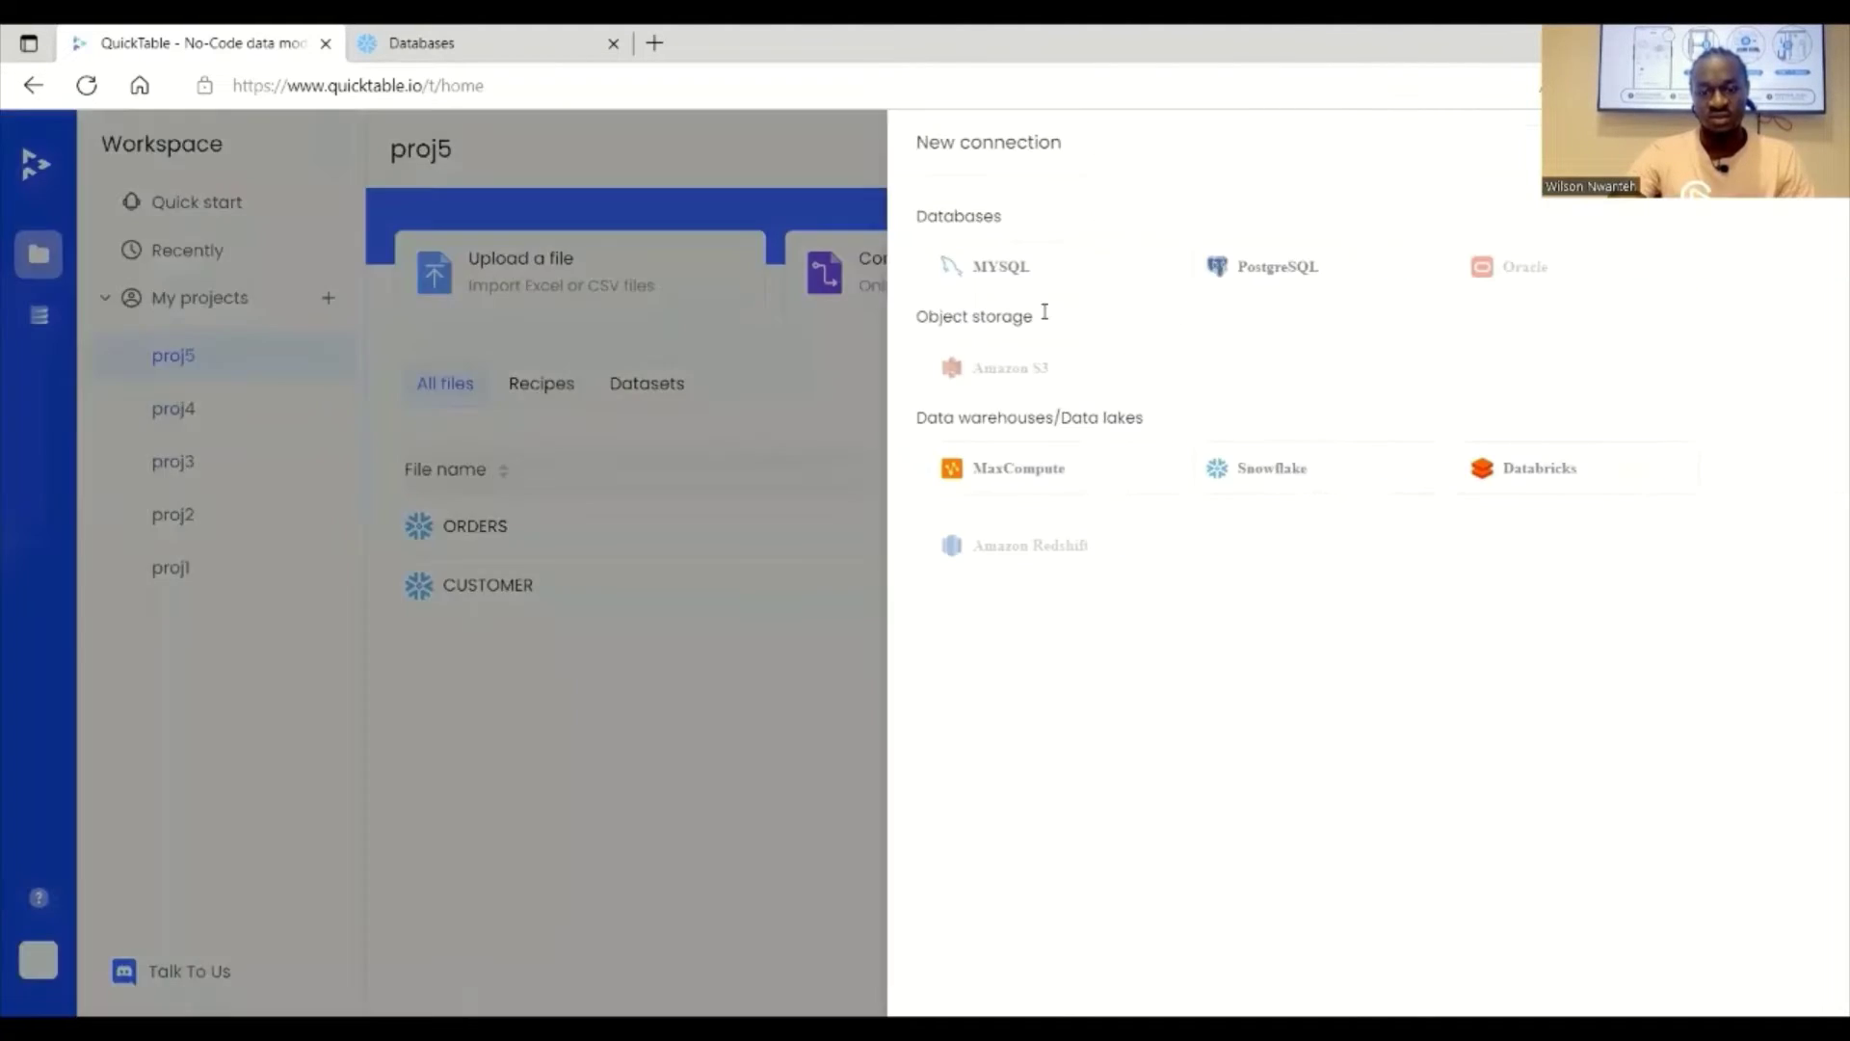
pyautogui.click(1249, 482)
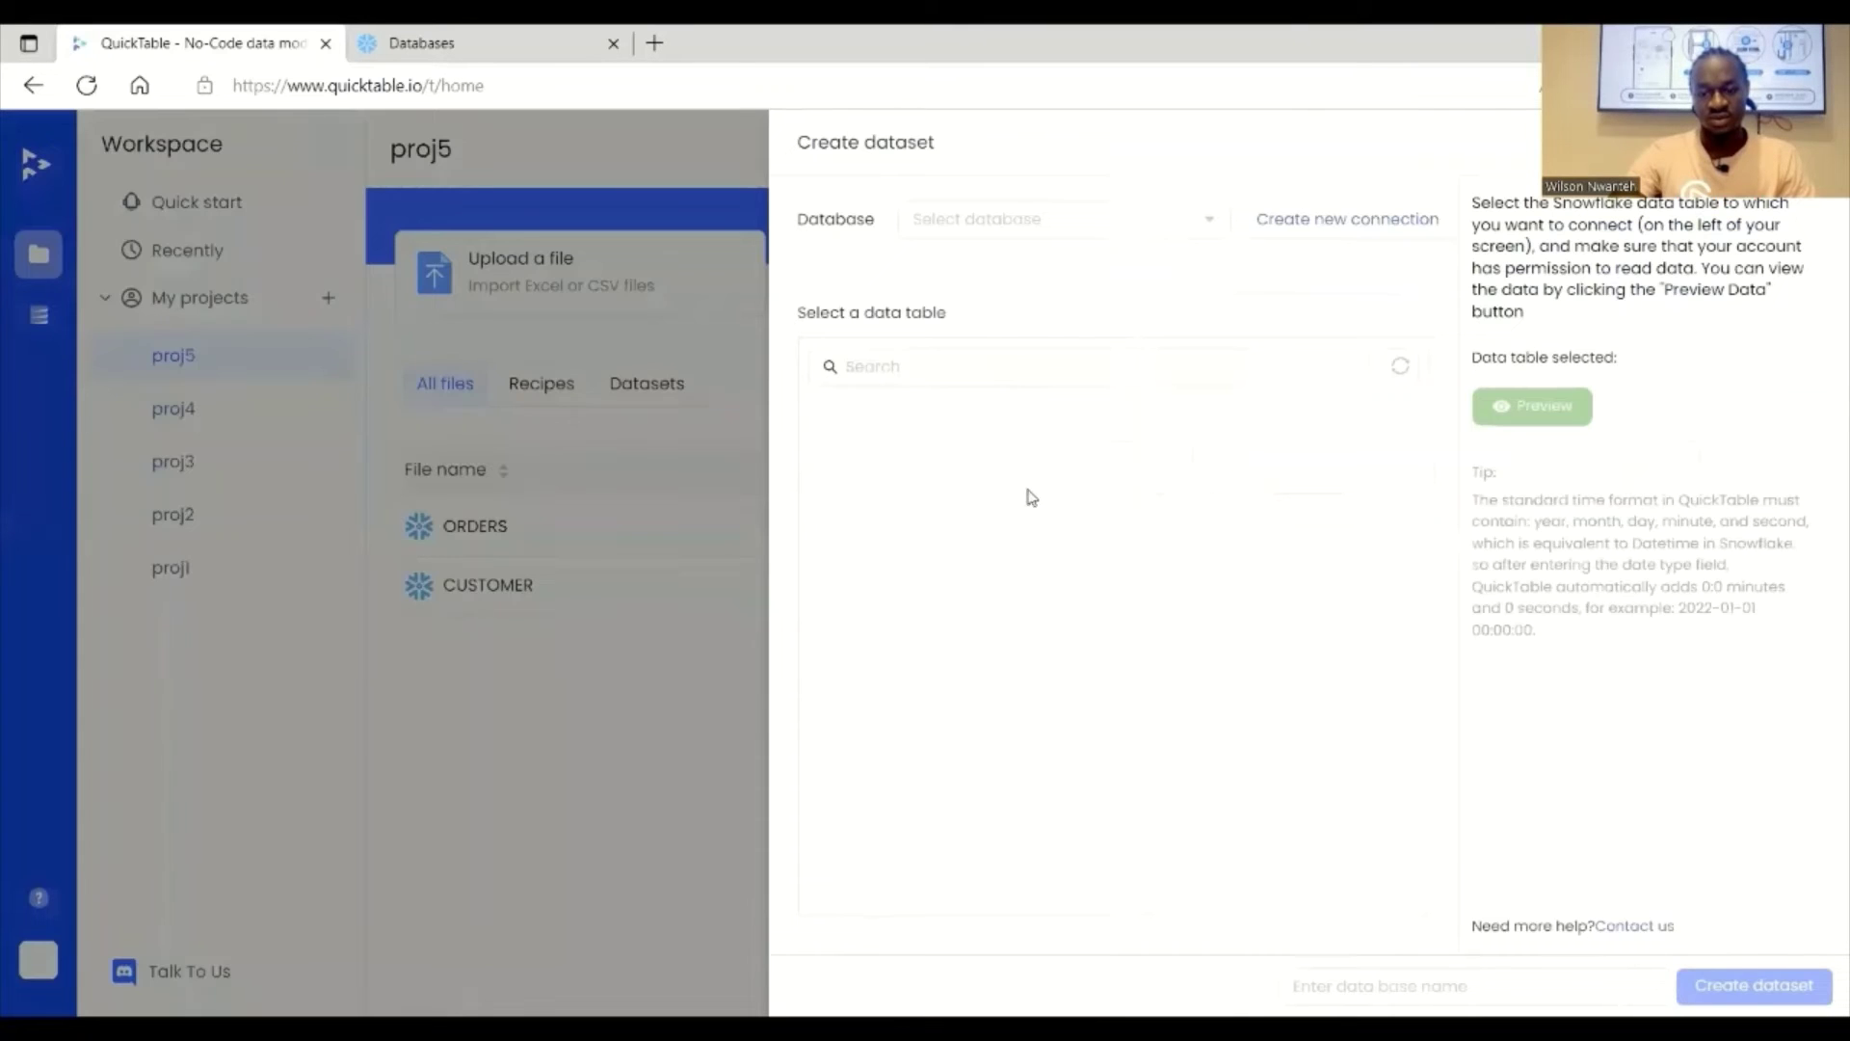
pyautogui.click(1212, 225)
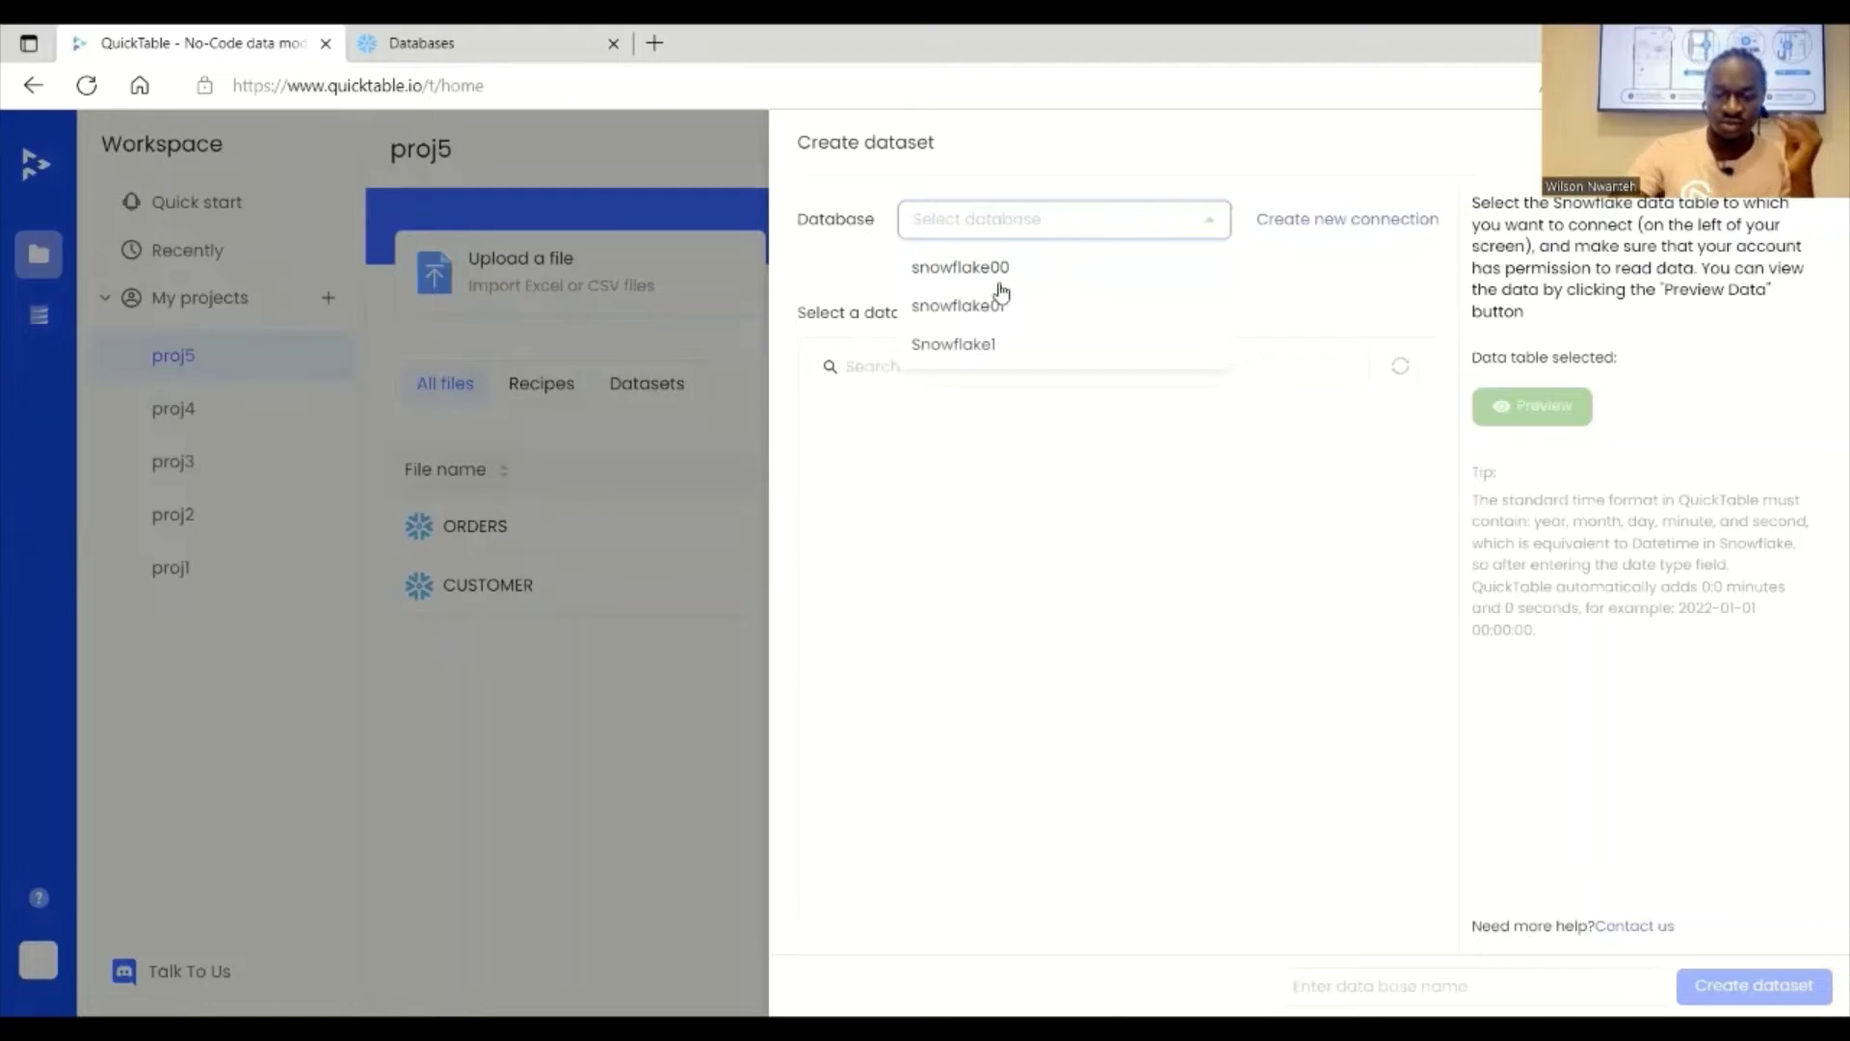
pyautogui.click(1045, 307)
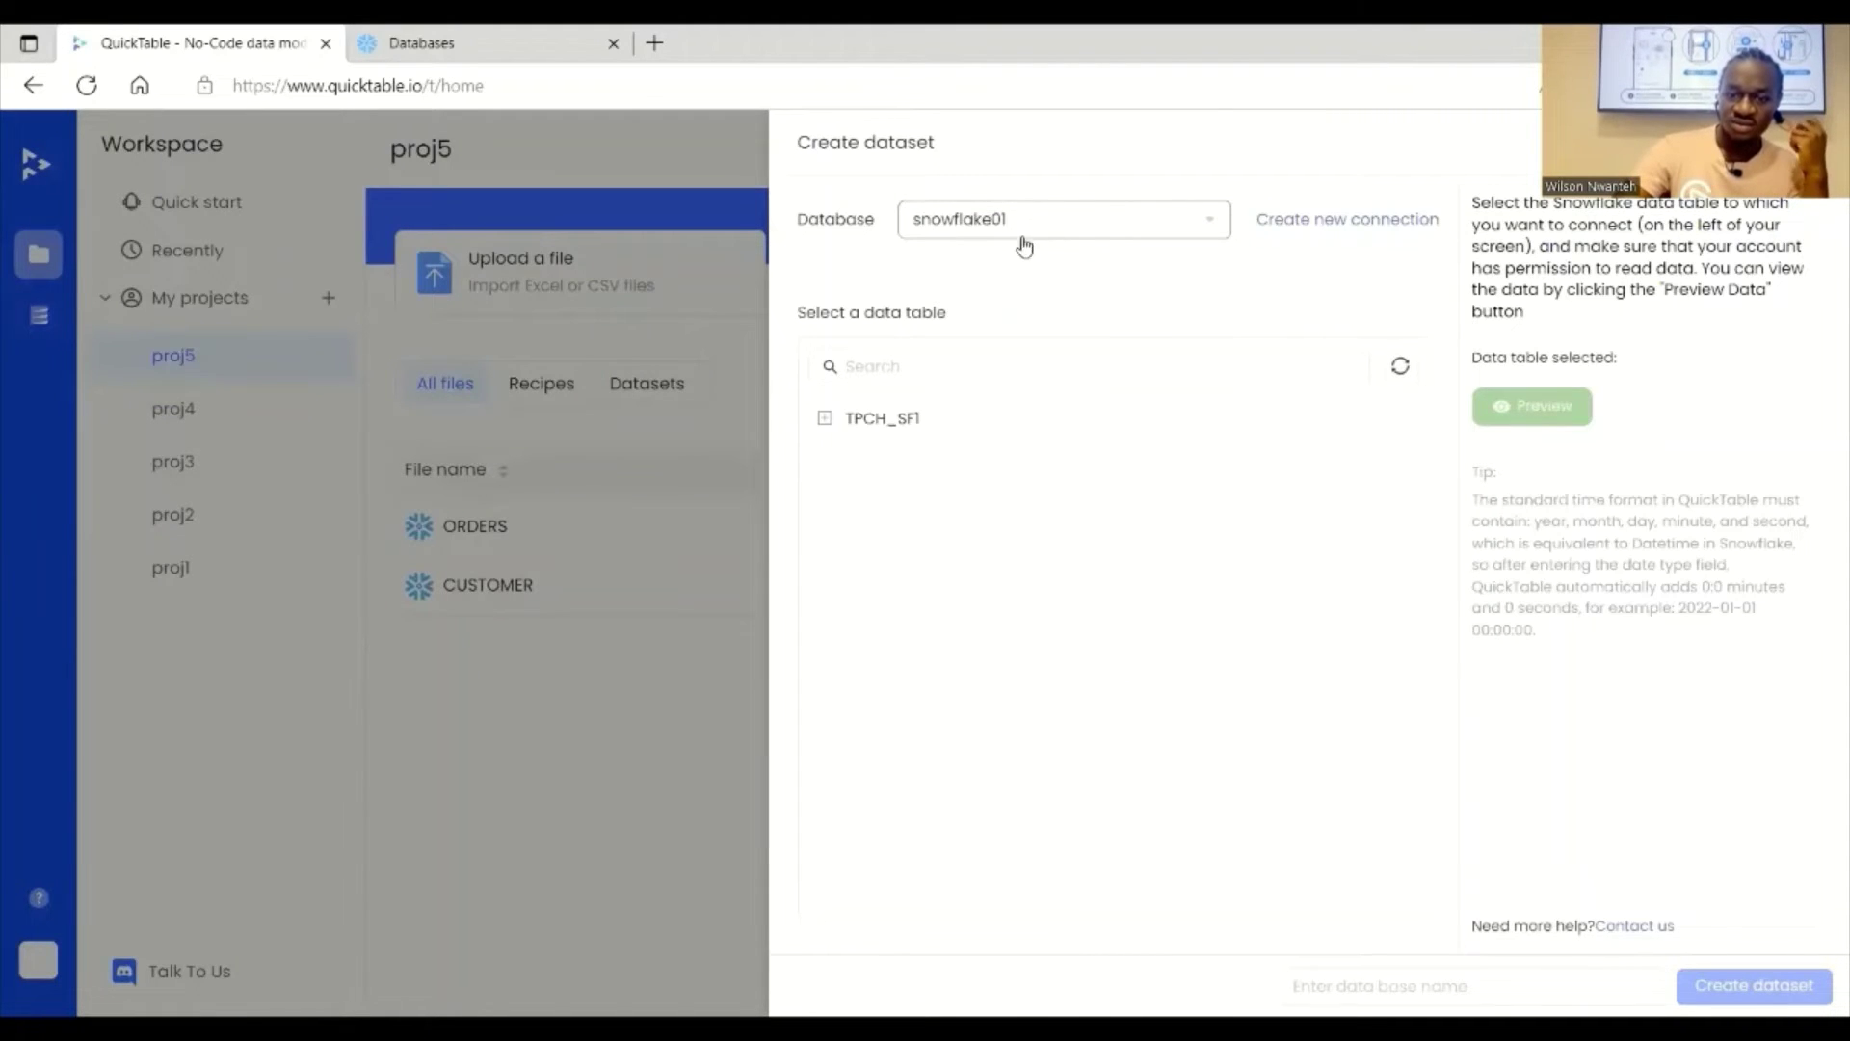
pyautogui.click(825, 419)
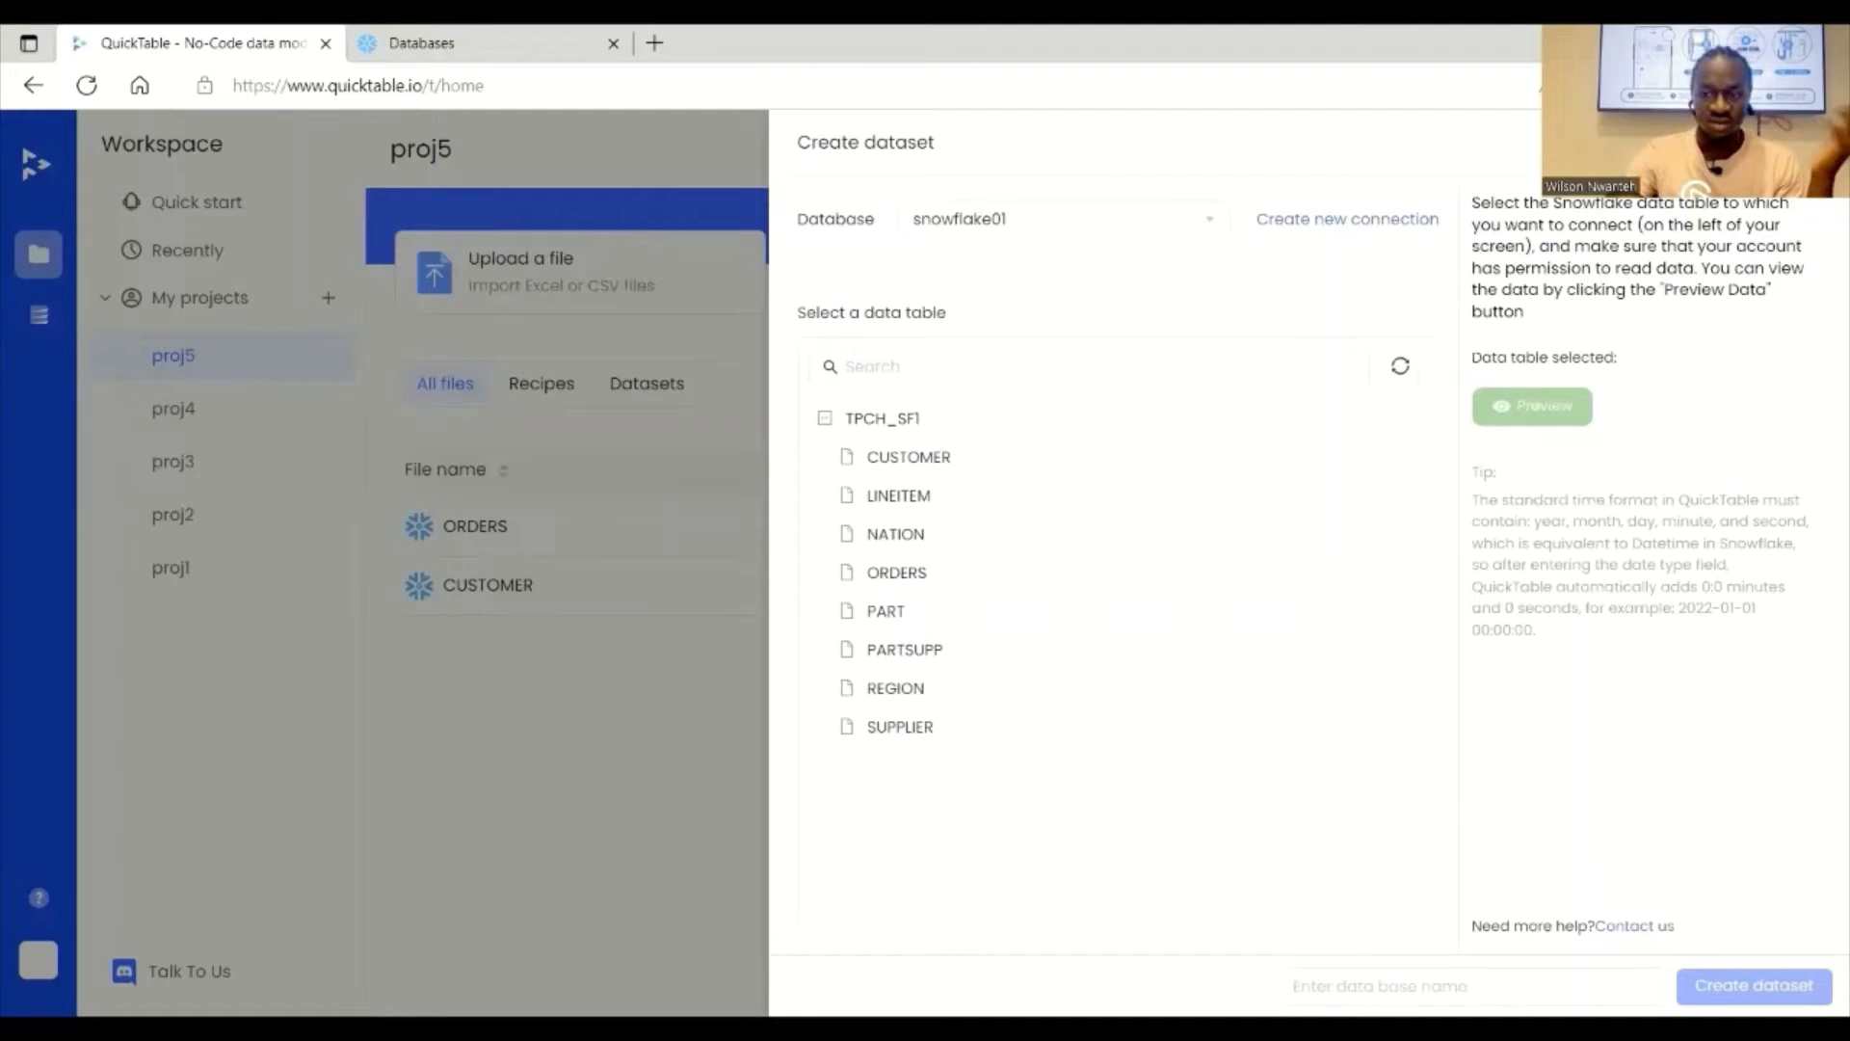
pyautogui.click(482, 600)
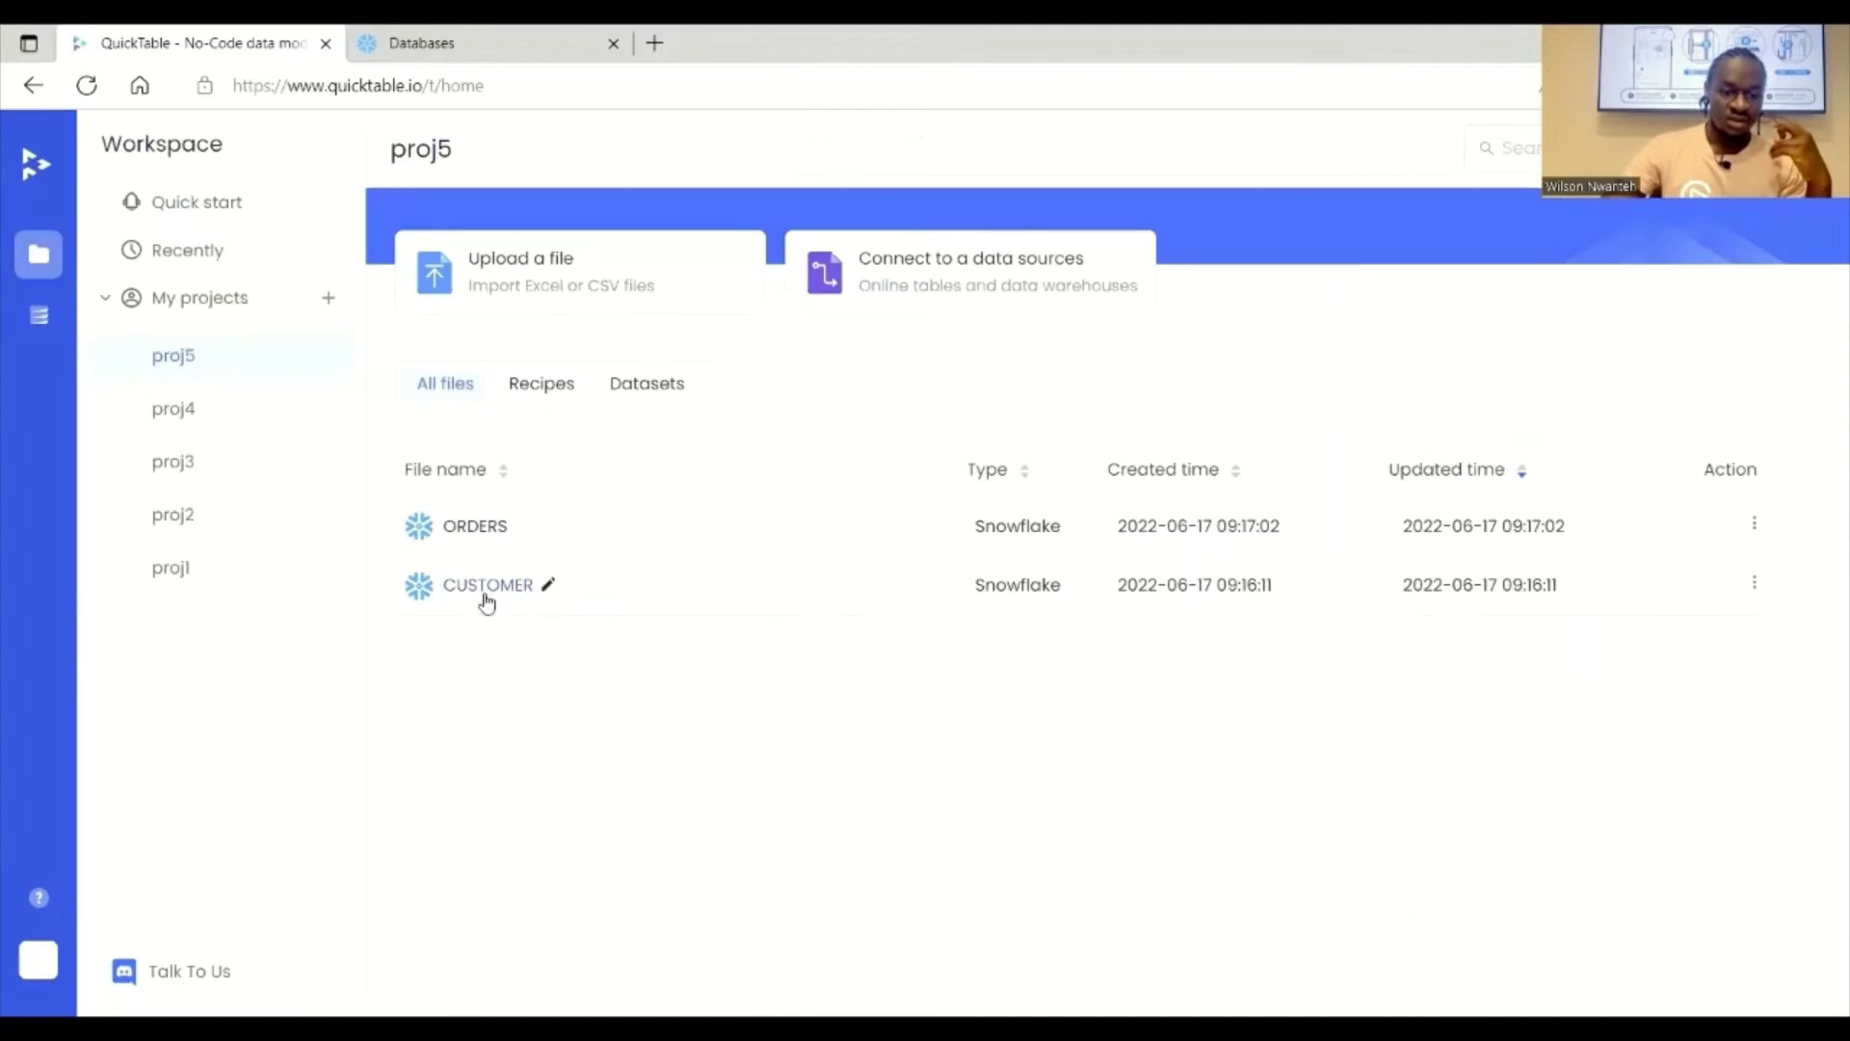
# Step: Open the ORDERS dataset in proj5 and look through its rows and columns
pyautogui.click(426, 529)
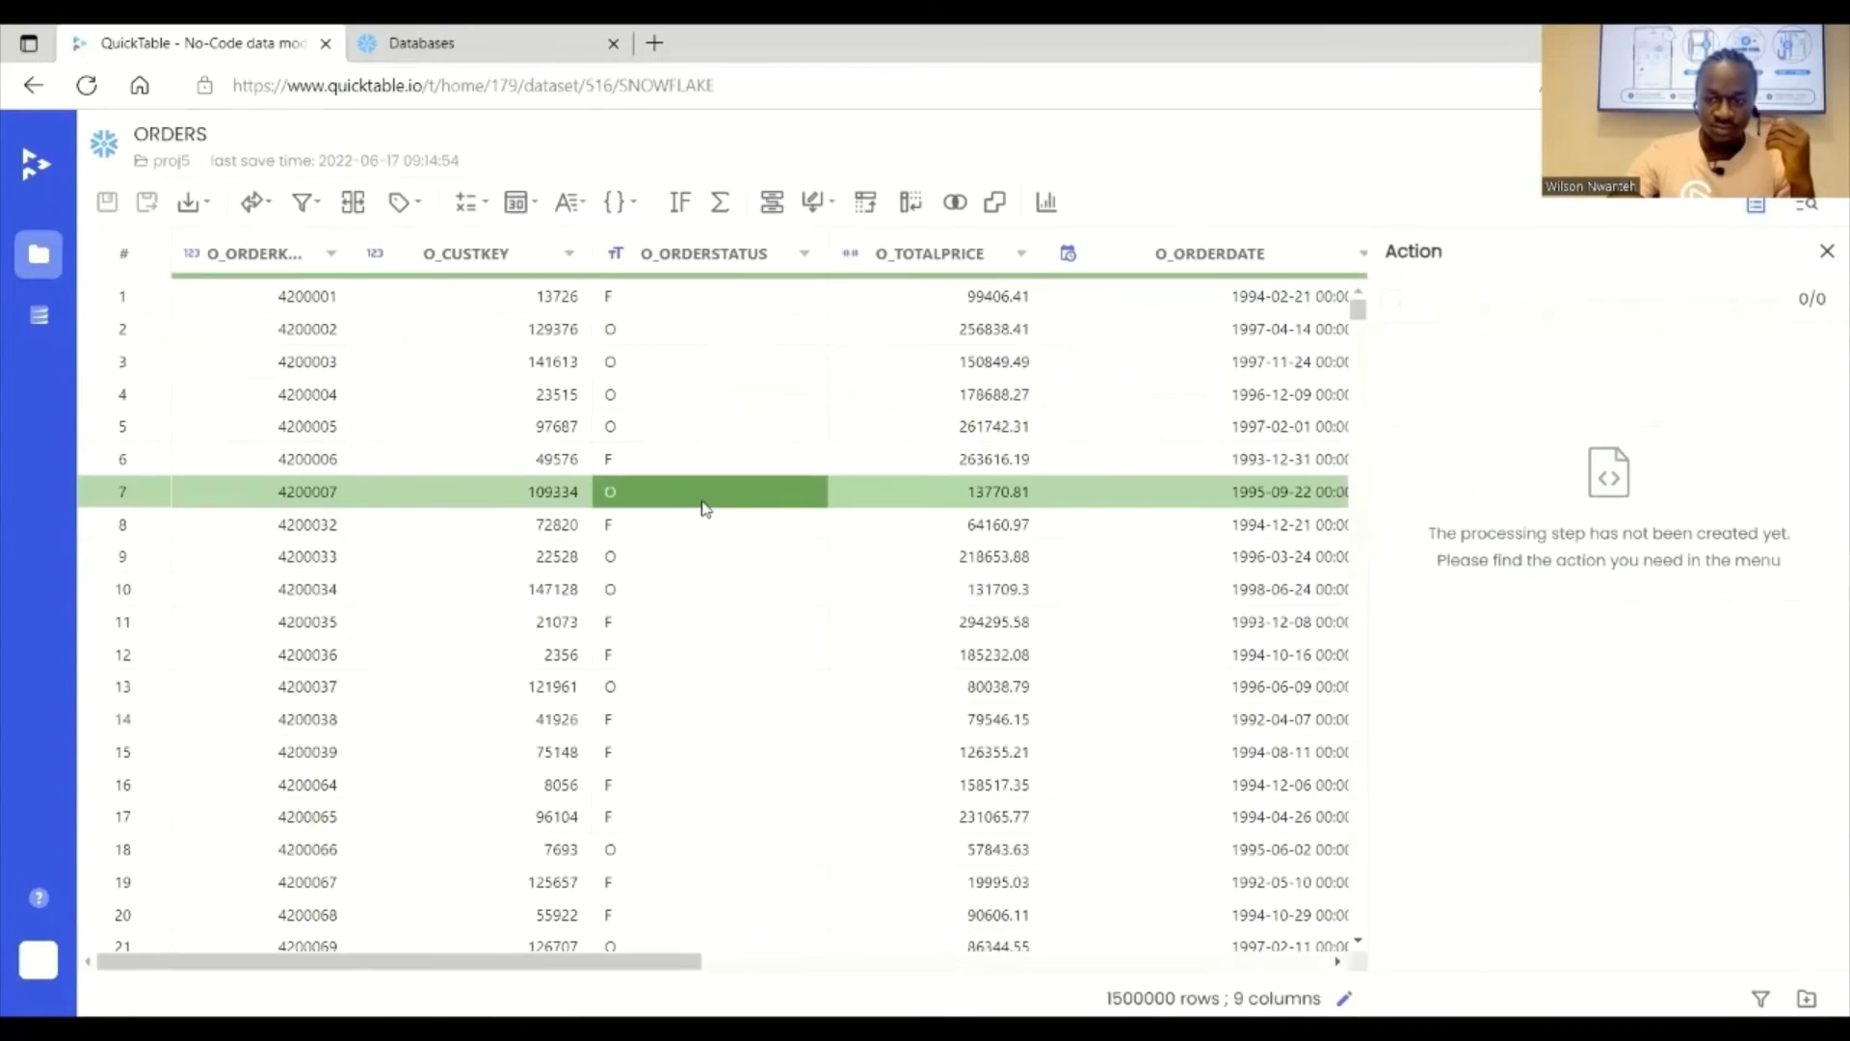
pyautogui.scroll(-4, 804, 412)
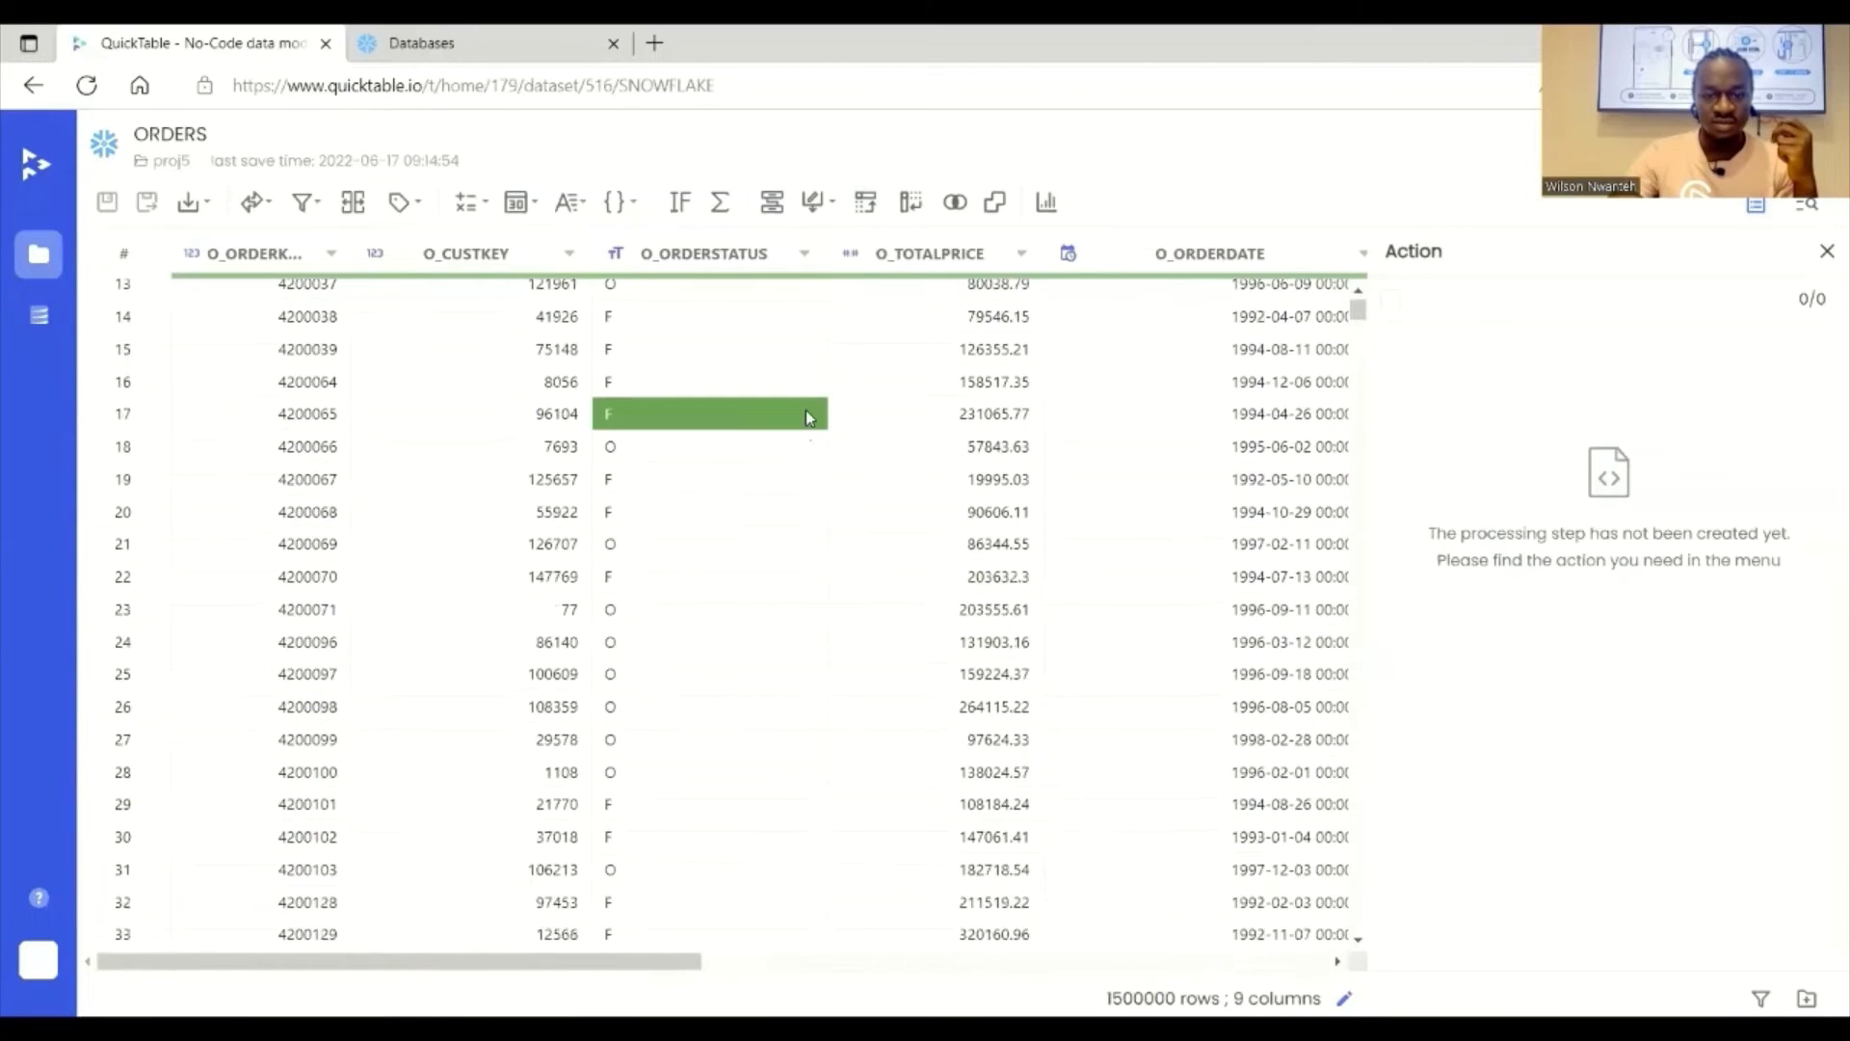
pyautogui.scroll(4, 807, 412)
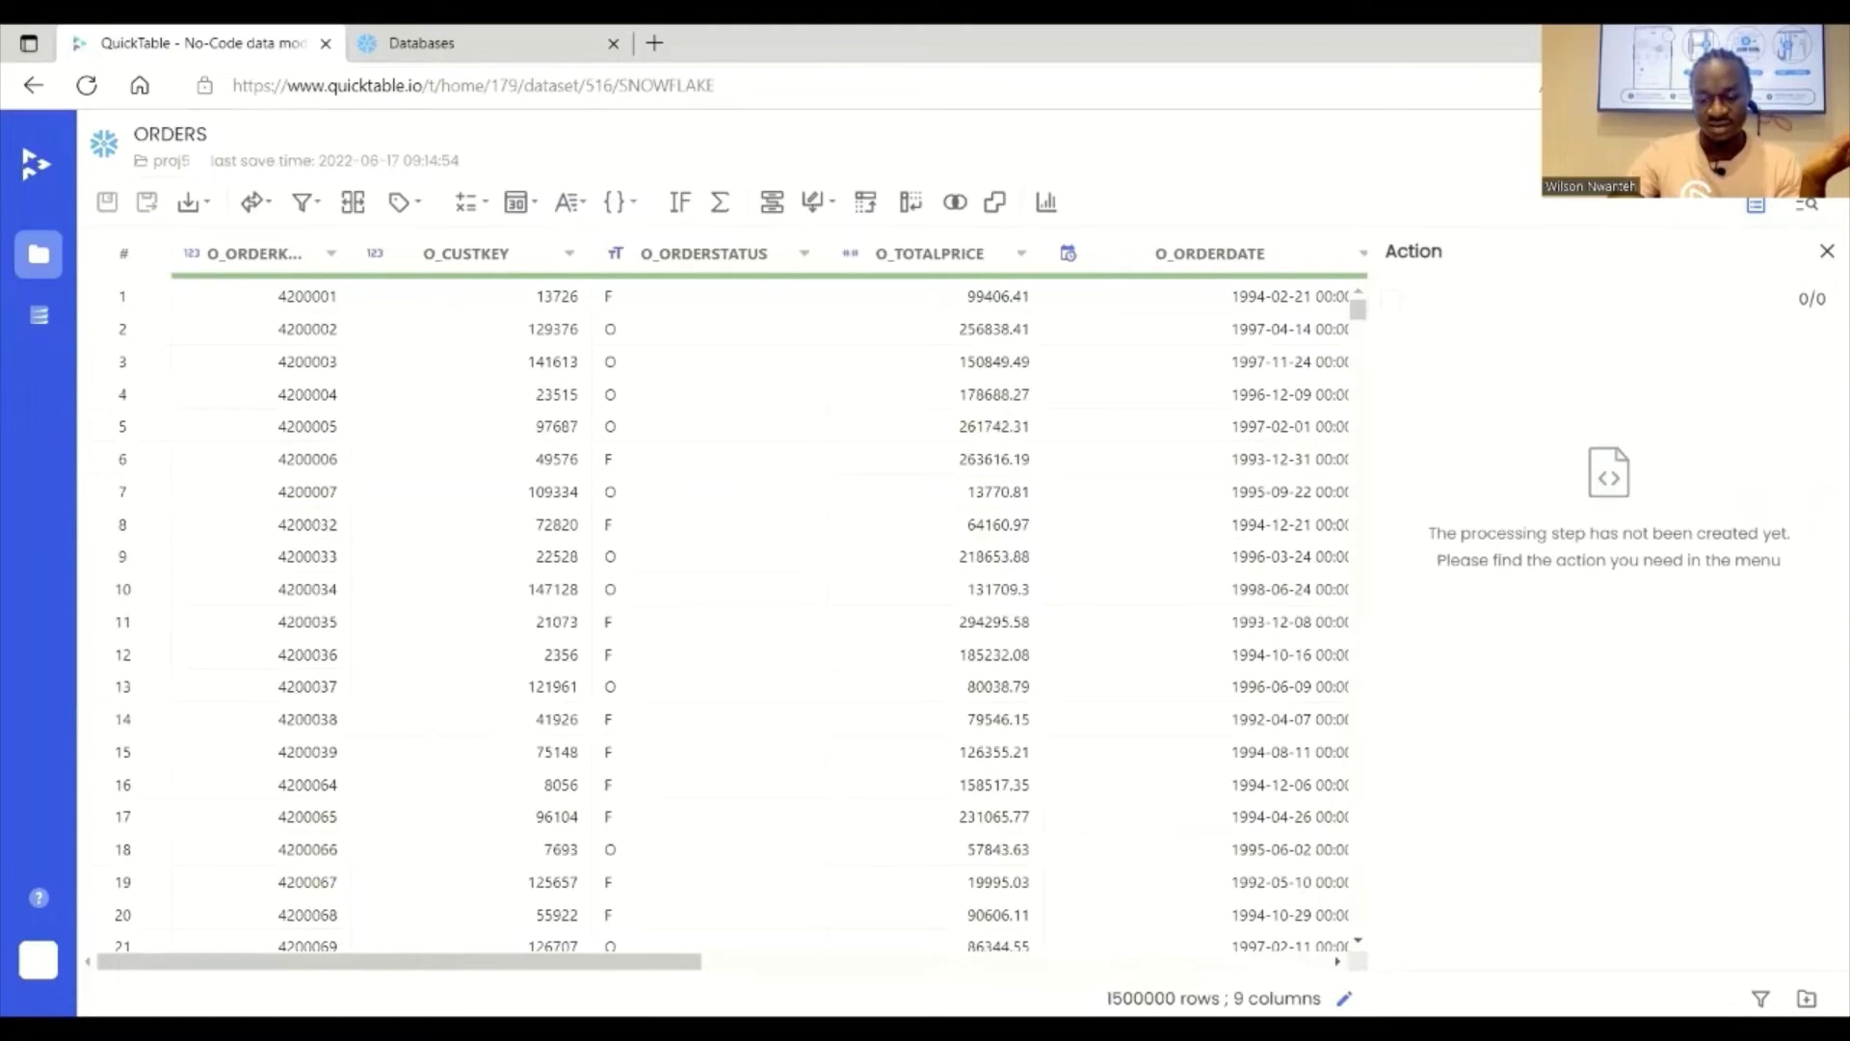
pyautogui.hscroll(6, 1089, 948)
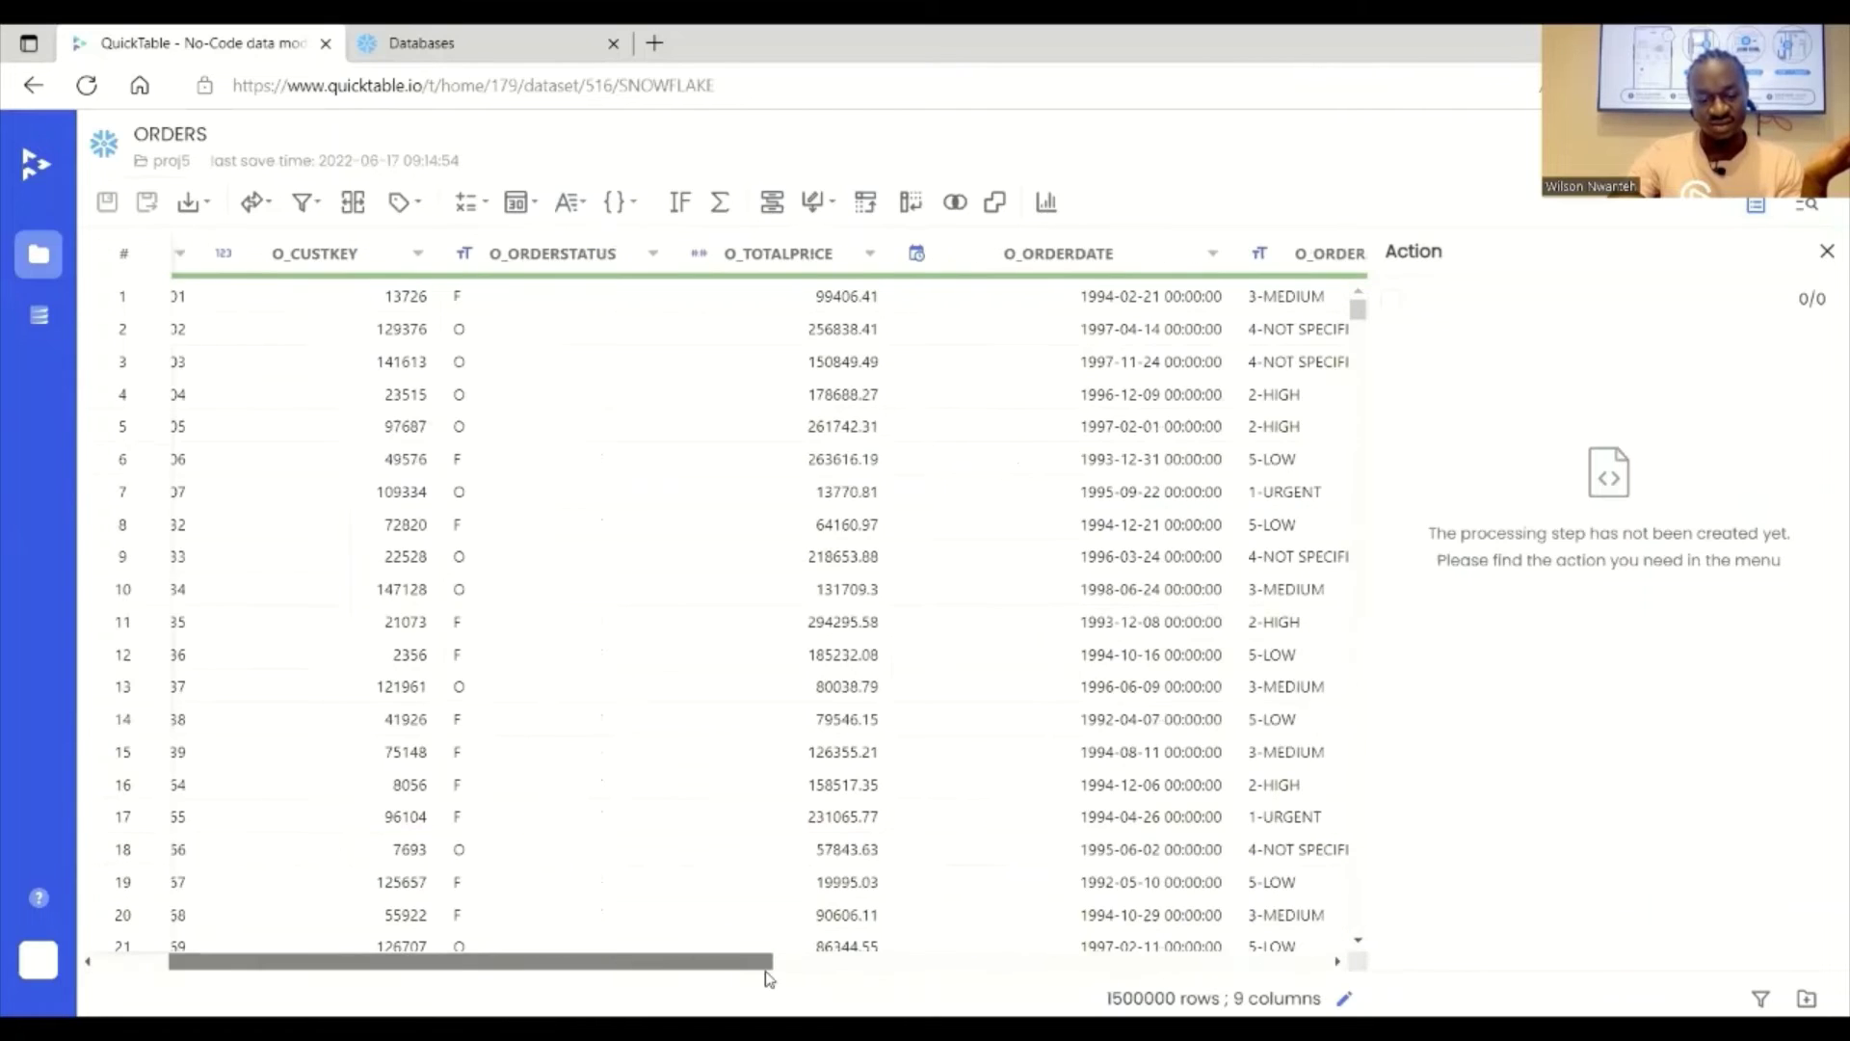
pyautogui.hscroll(5, 1089, 947)
pyautogui.hscroll(-5, 808, 981)
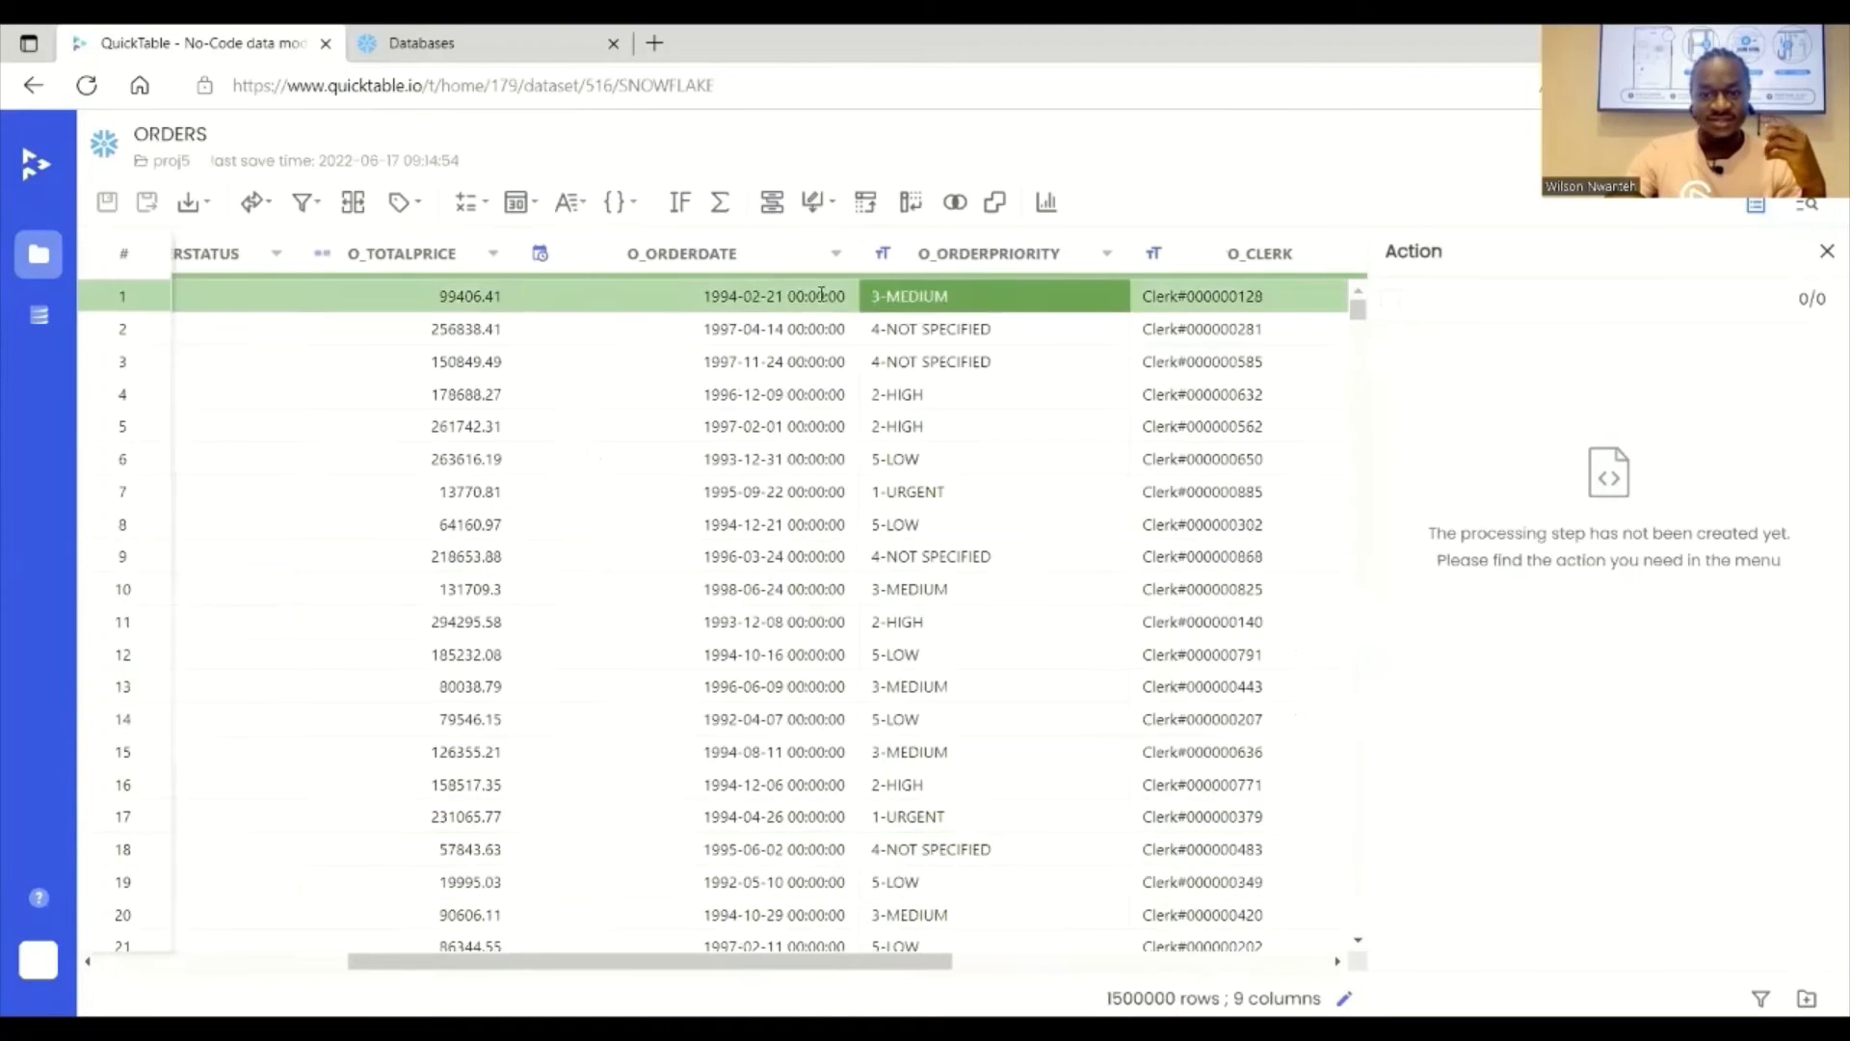
# Step: Start a data join on ORDERS with CUSTOMER as the joined data file
pyautogui.click(955, 204)
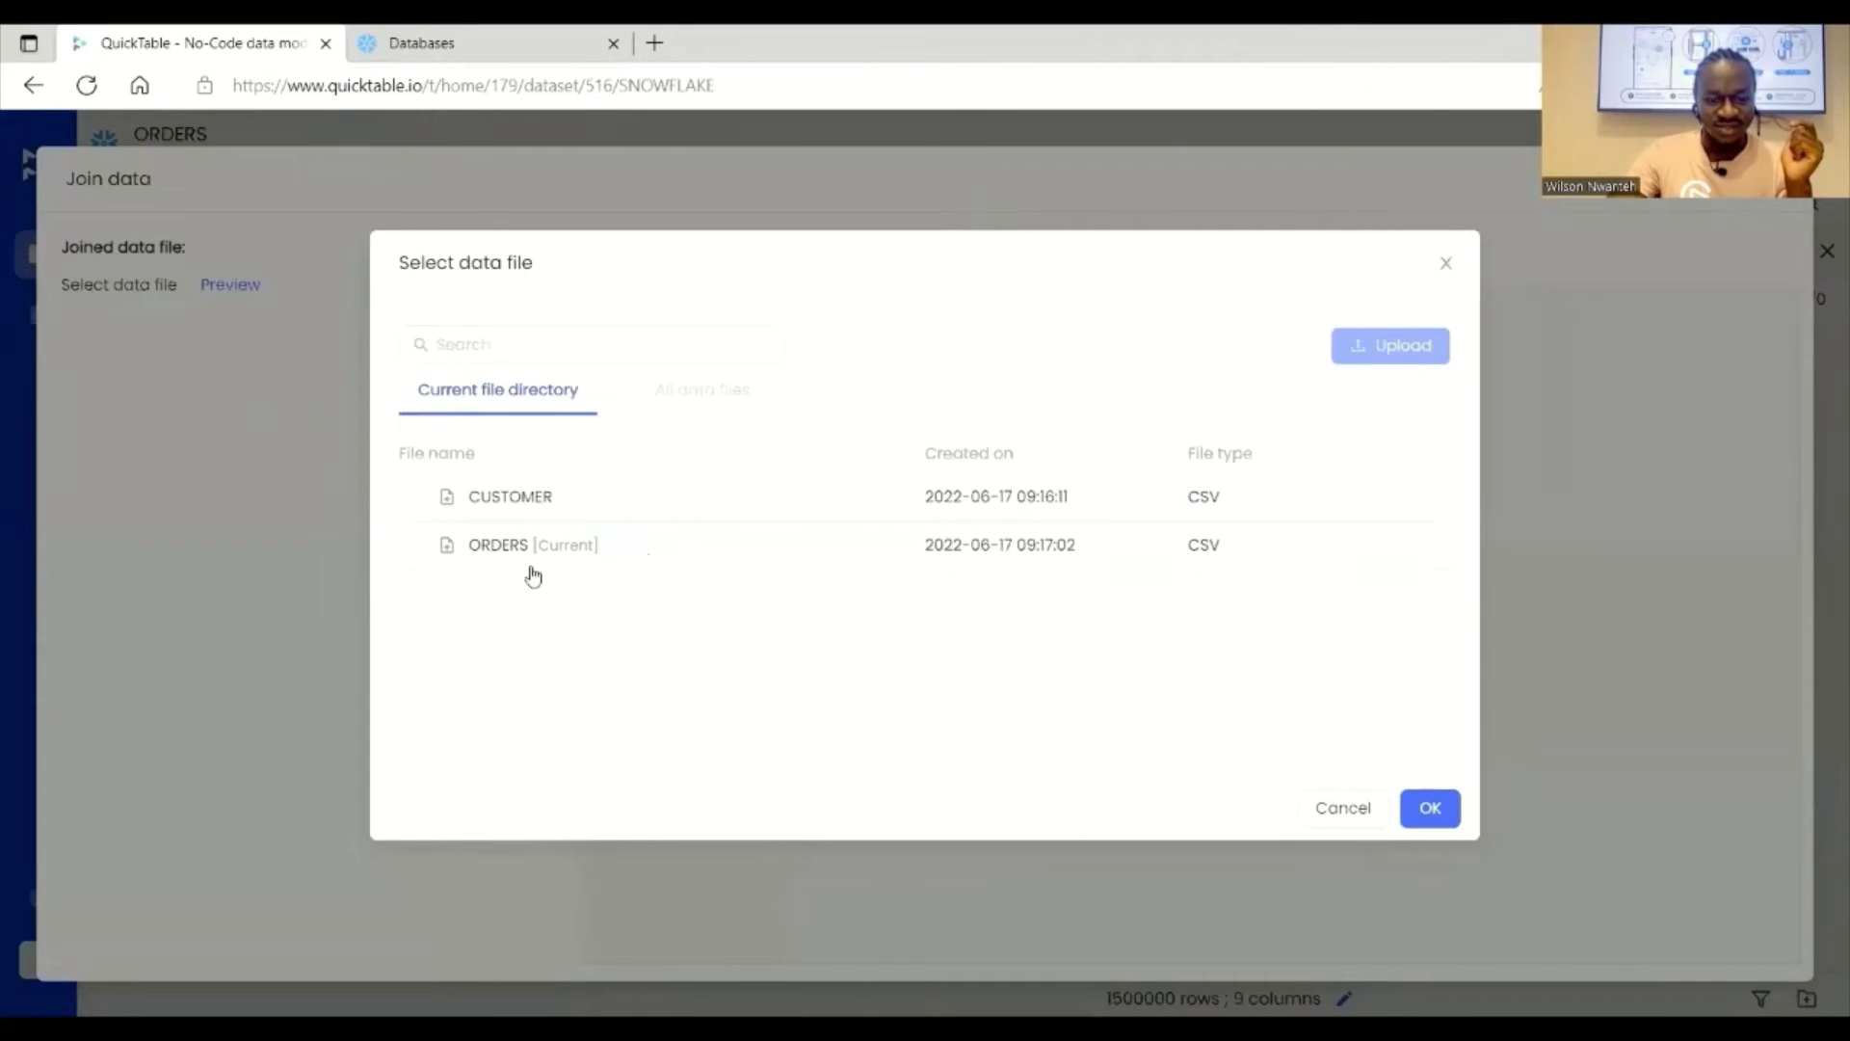
pyautogui.click(508, 498)
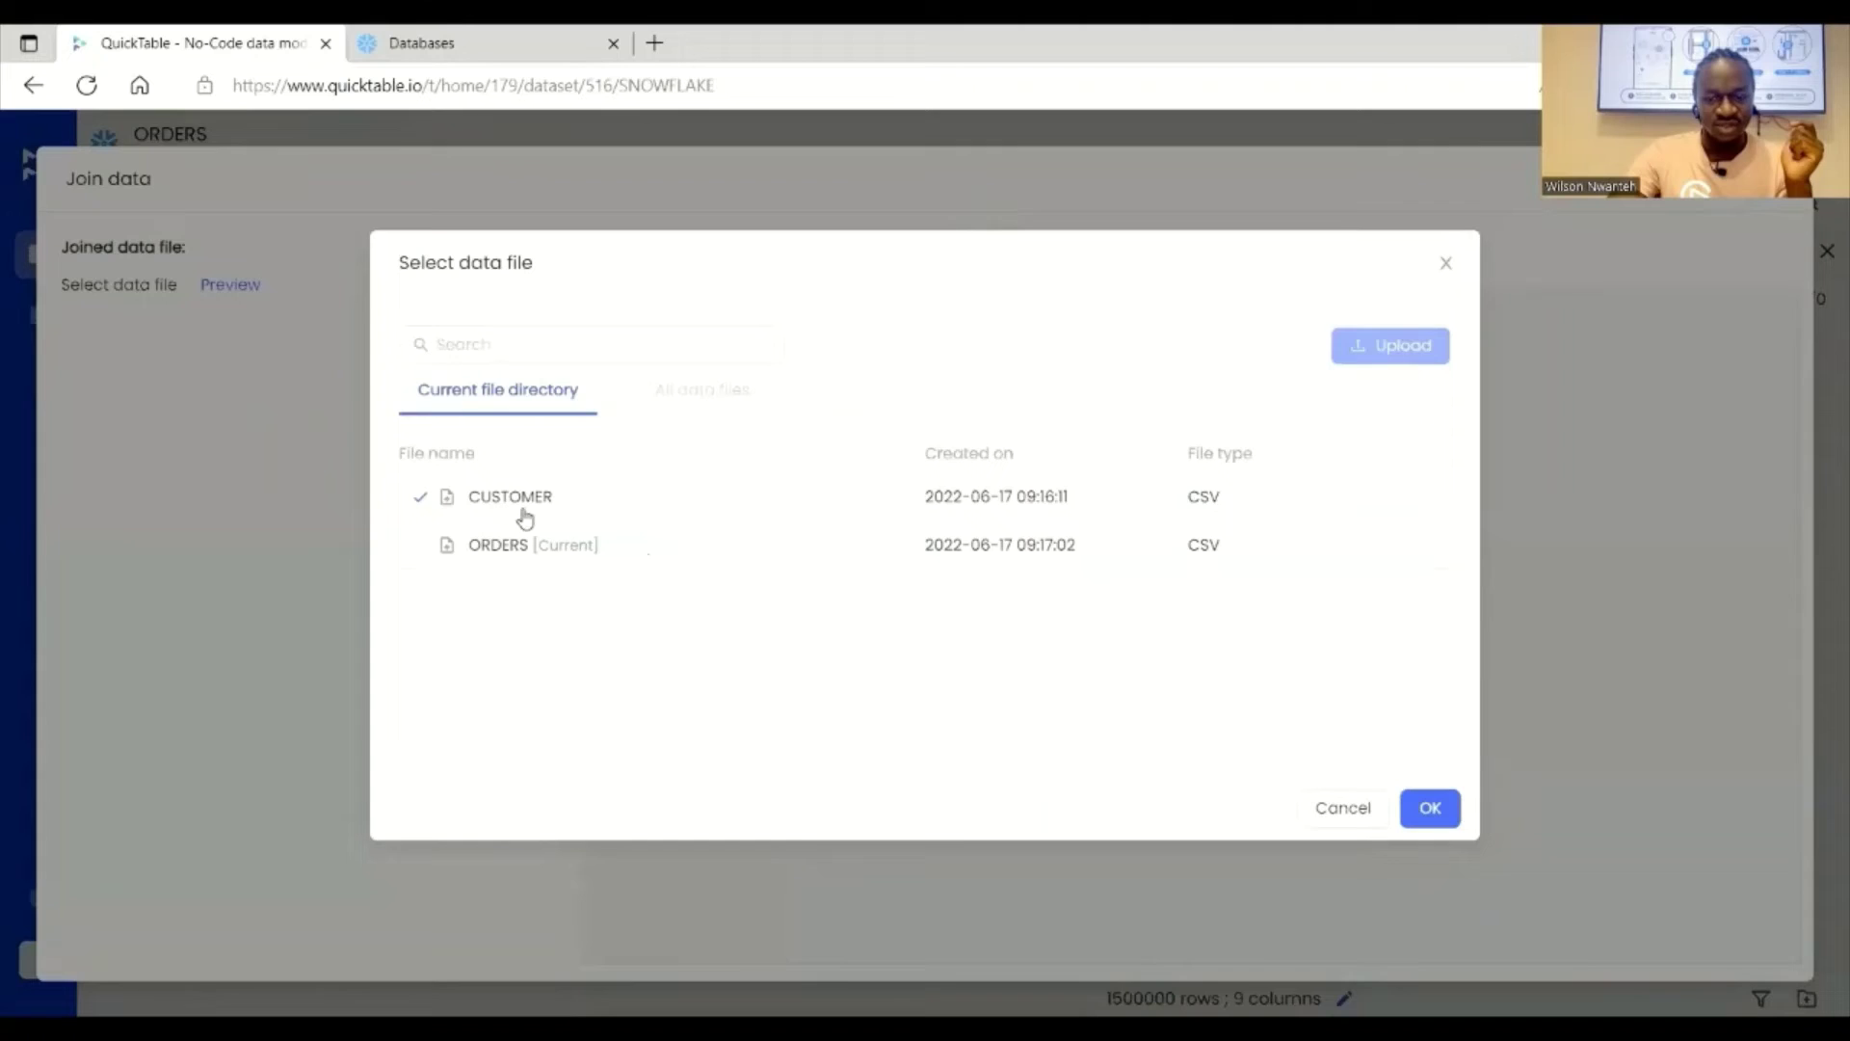
pyautogui.click(1430, 808)
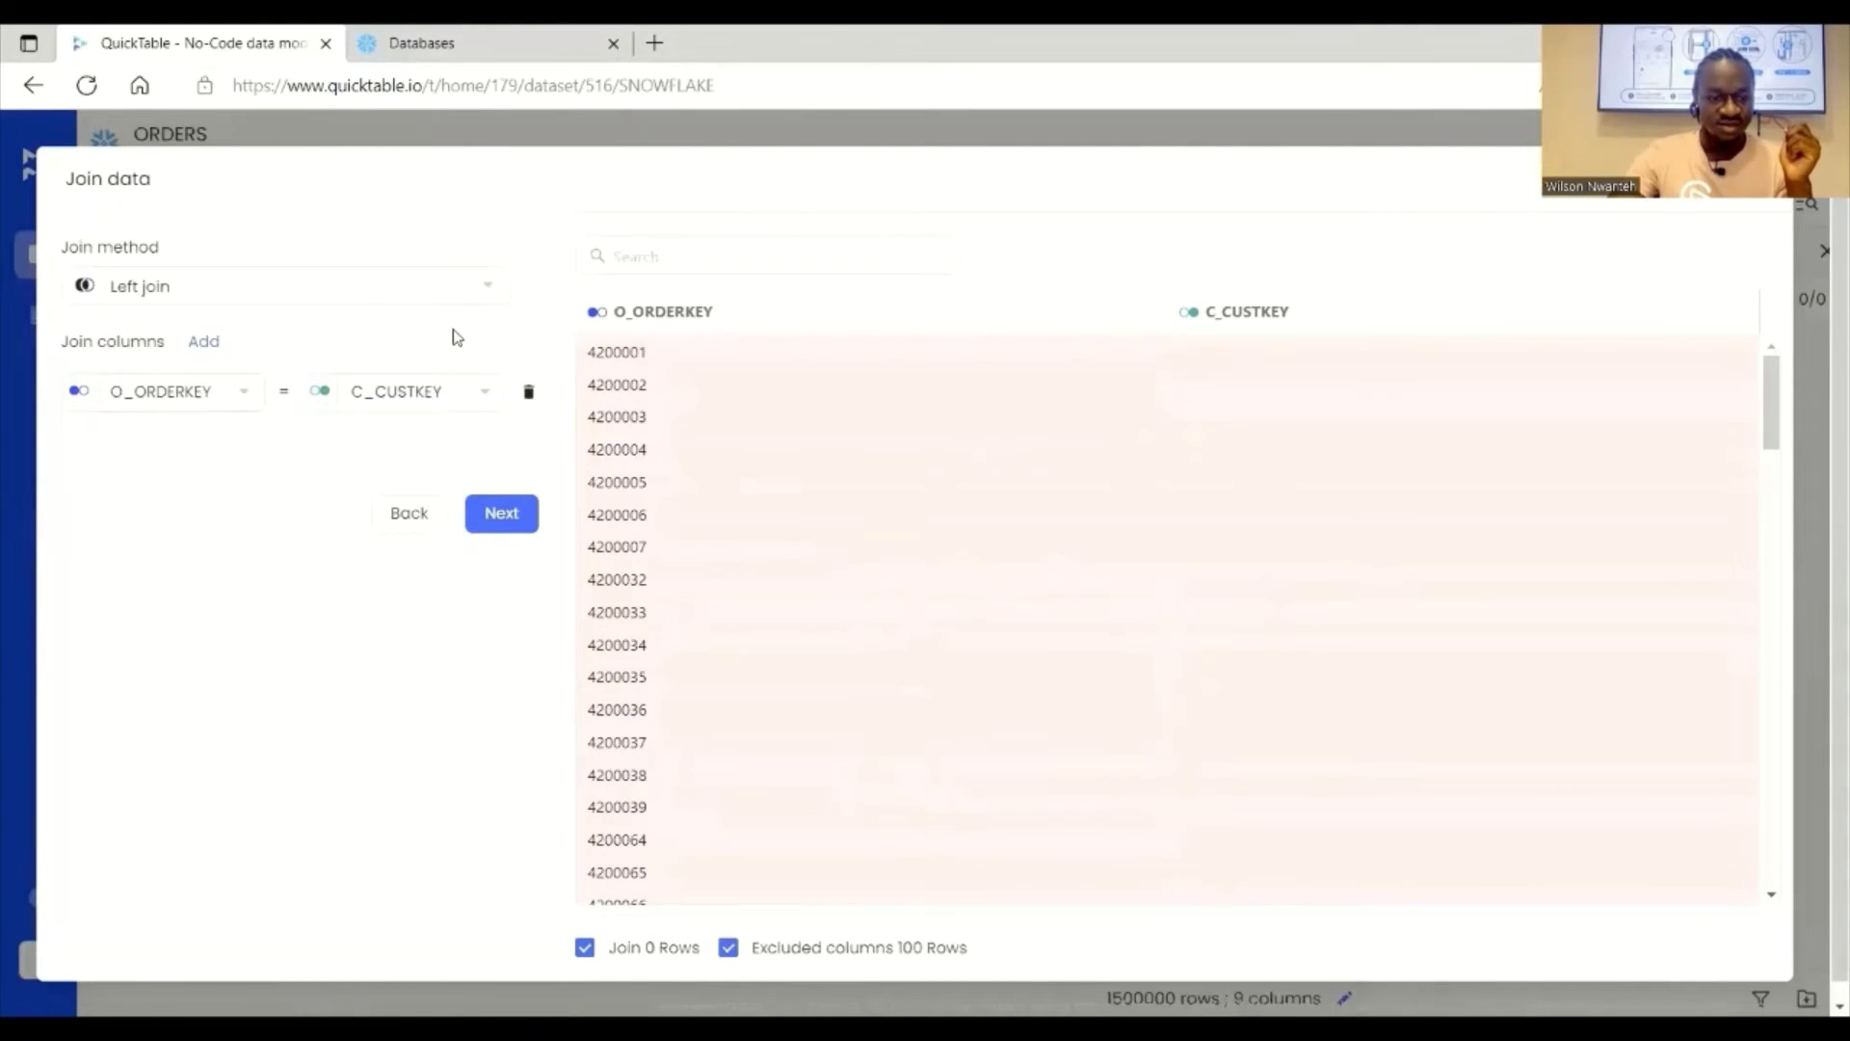
# Step: Set the ORDERS join column to O_CUSTKEY so it is matched with C_CUSTKEY
pyautogui.click(251, 399)
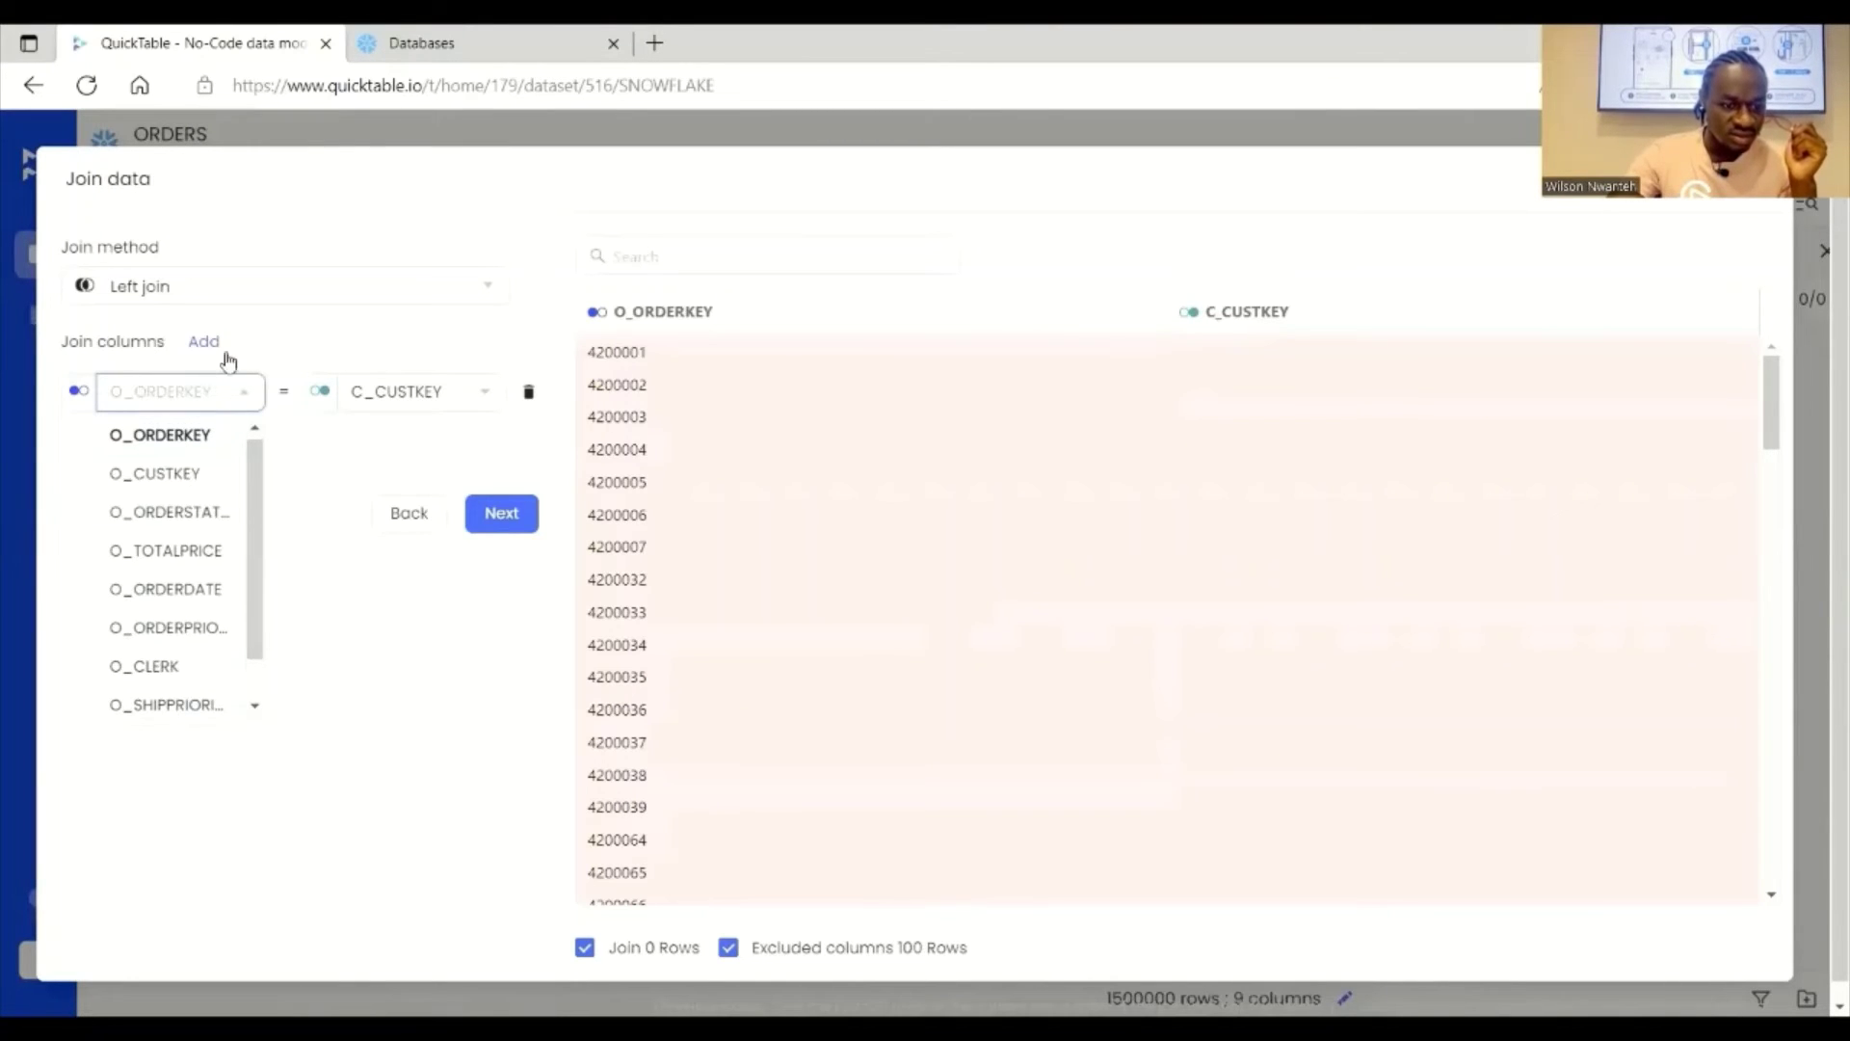
pyautogui.scroll(-1, 175, 599)
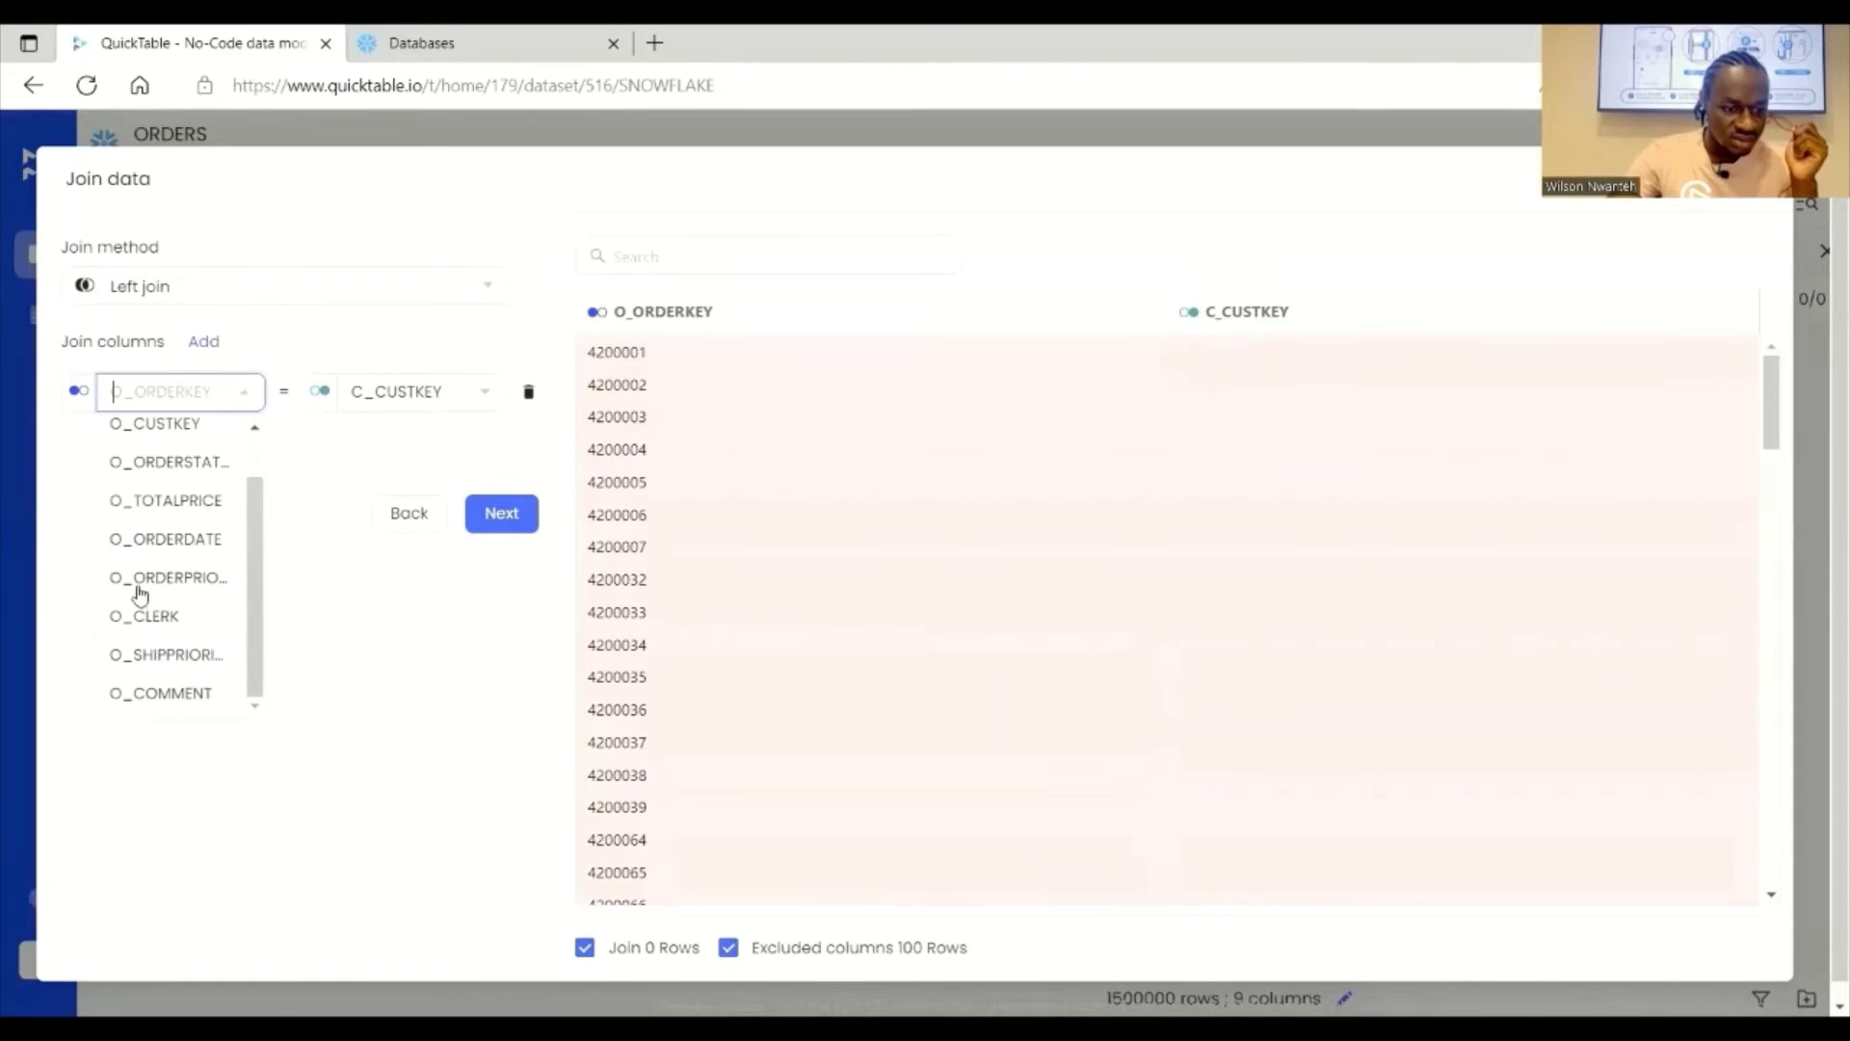
pyautogui.scroll(1, 157, 561)
pyautogui.click(170, 484)
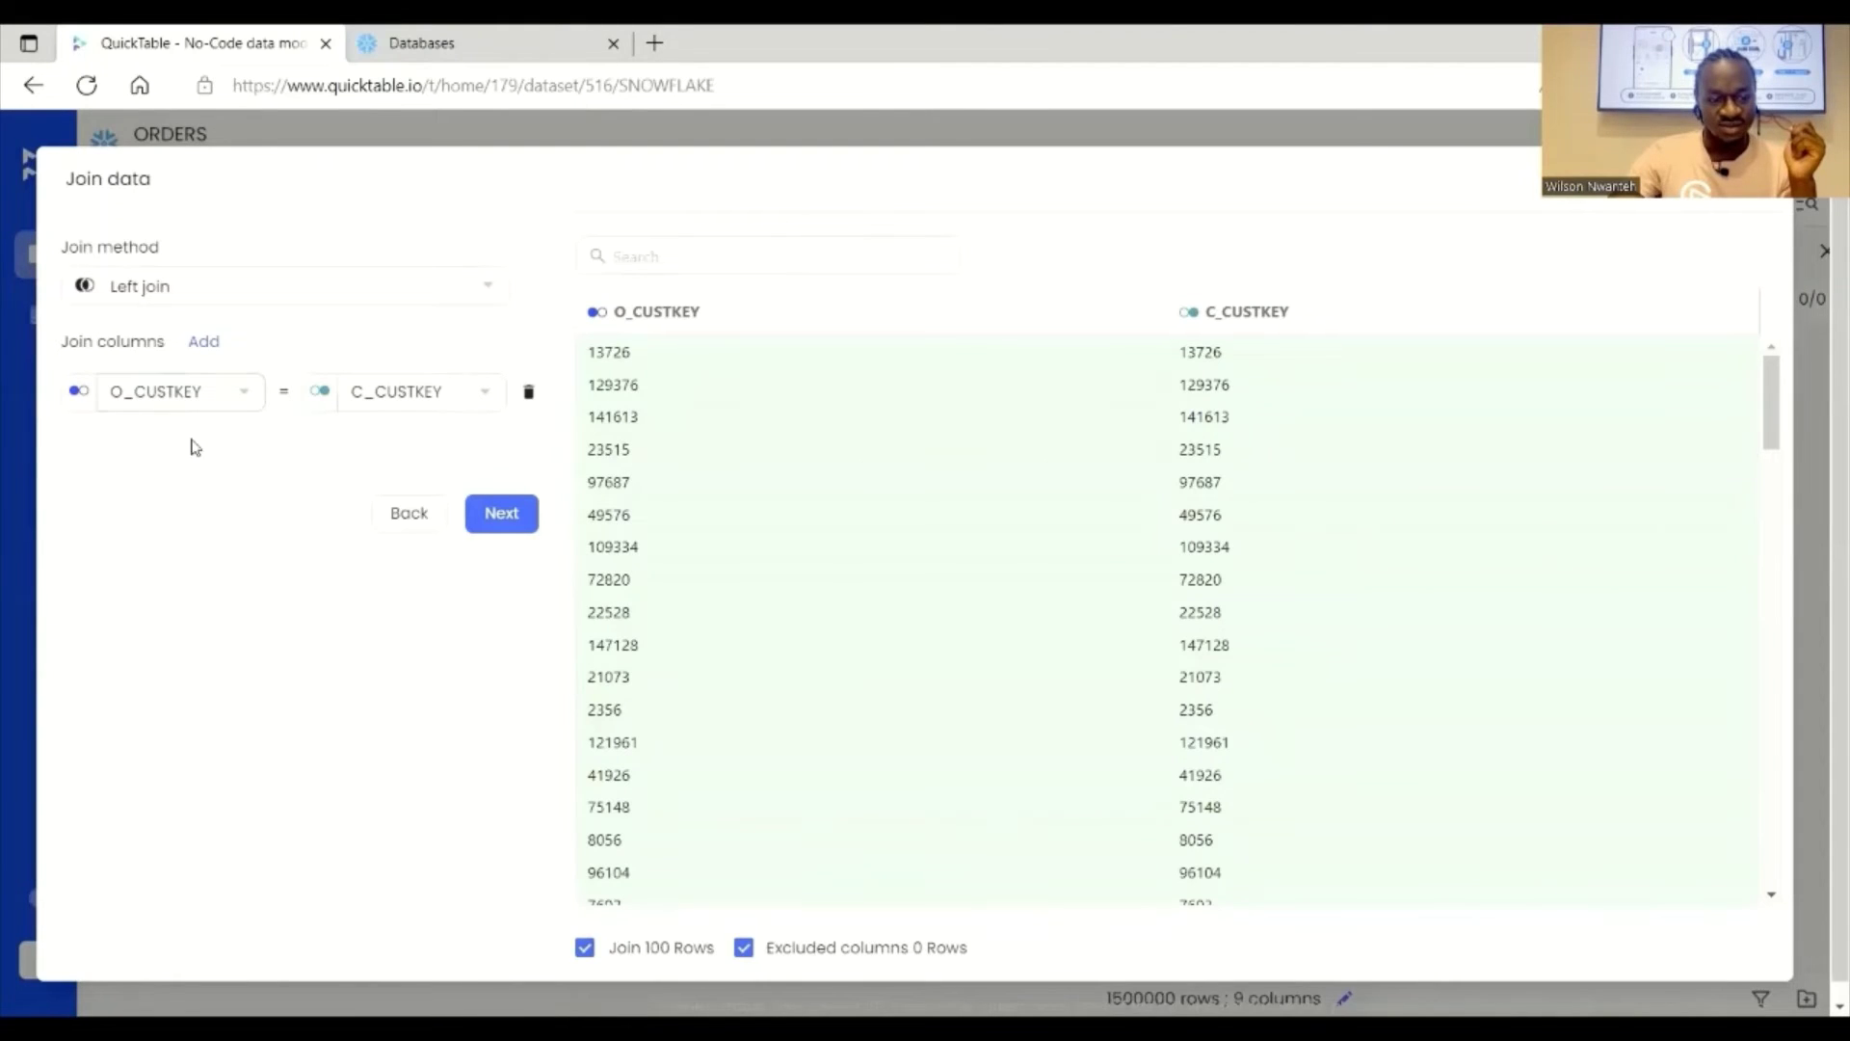
# Step: Add C_MKTSEGMENT to the output columns and save the left join of ORDERS with CUSTOMER
pyautogui.click(500, 513)
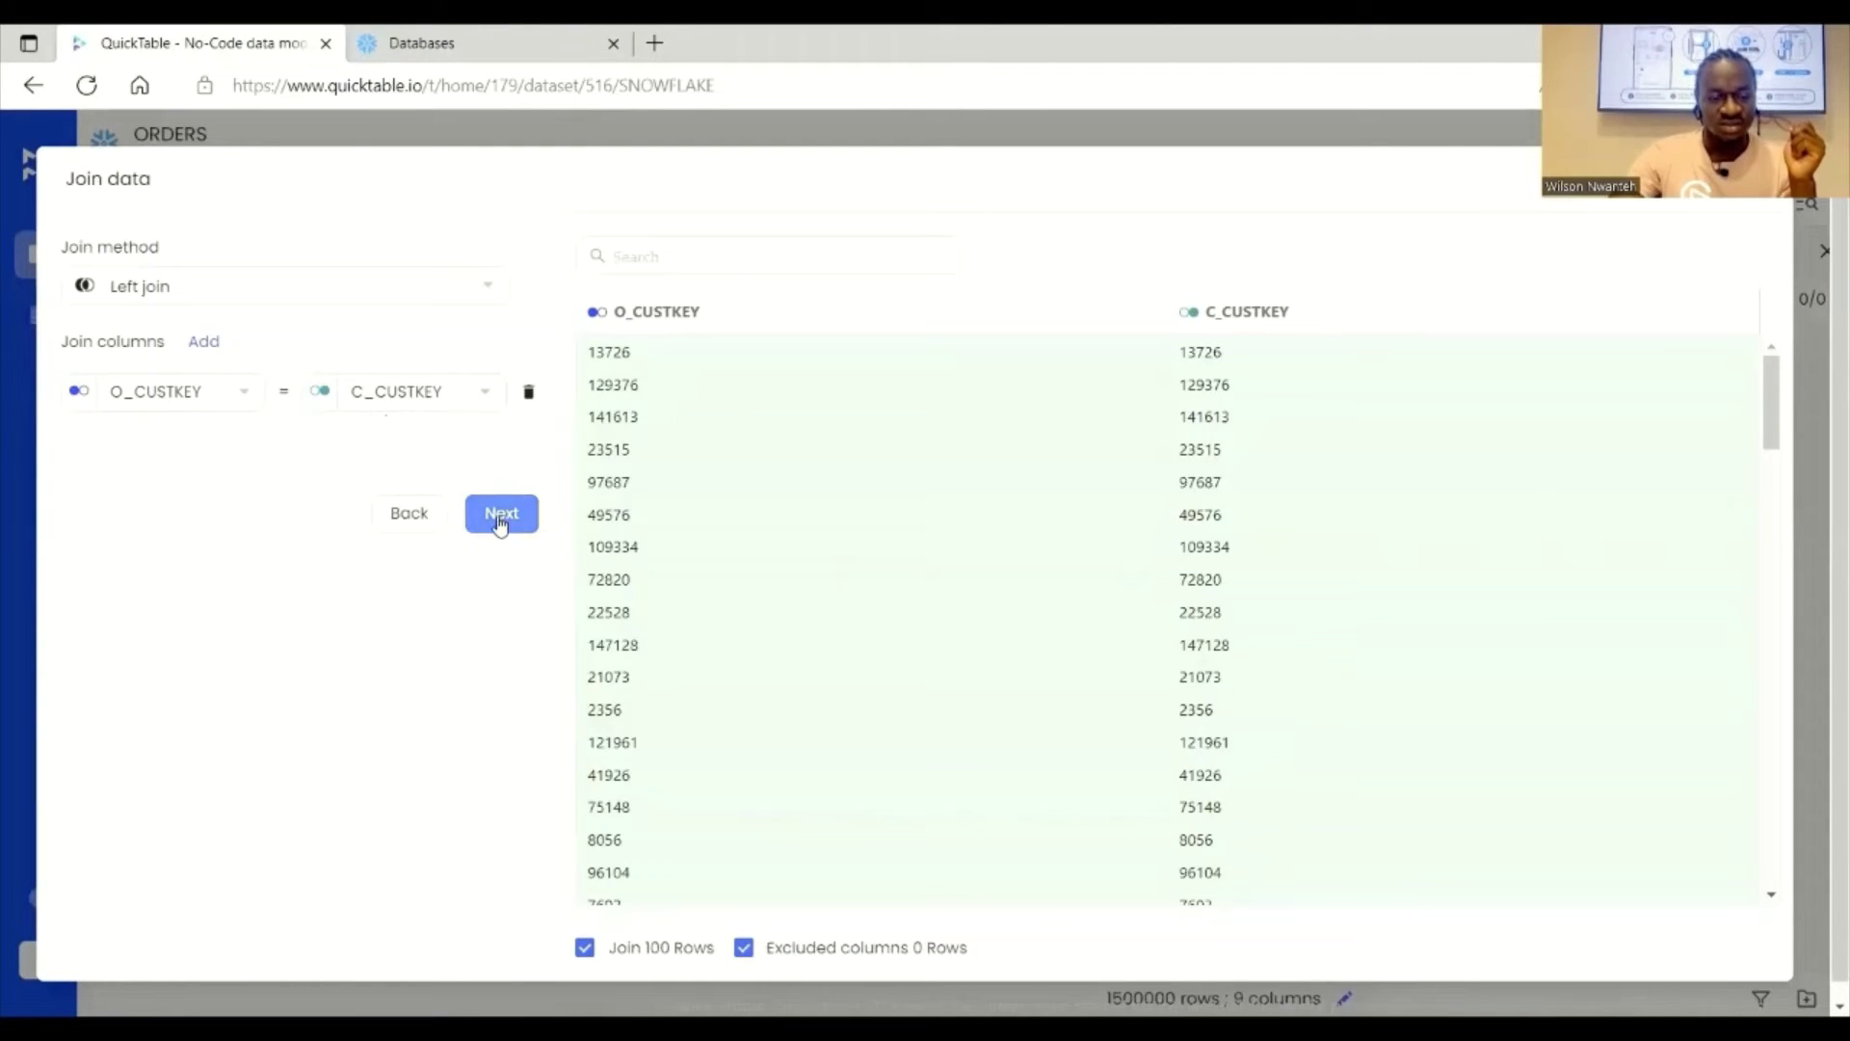
pyautogui.scroll(-3, 441, 523)
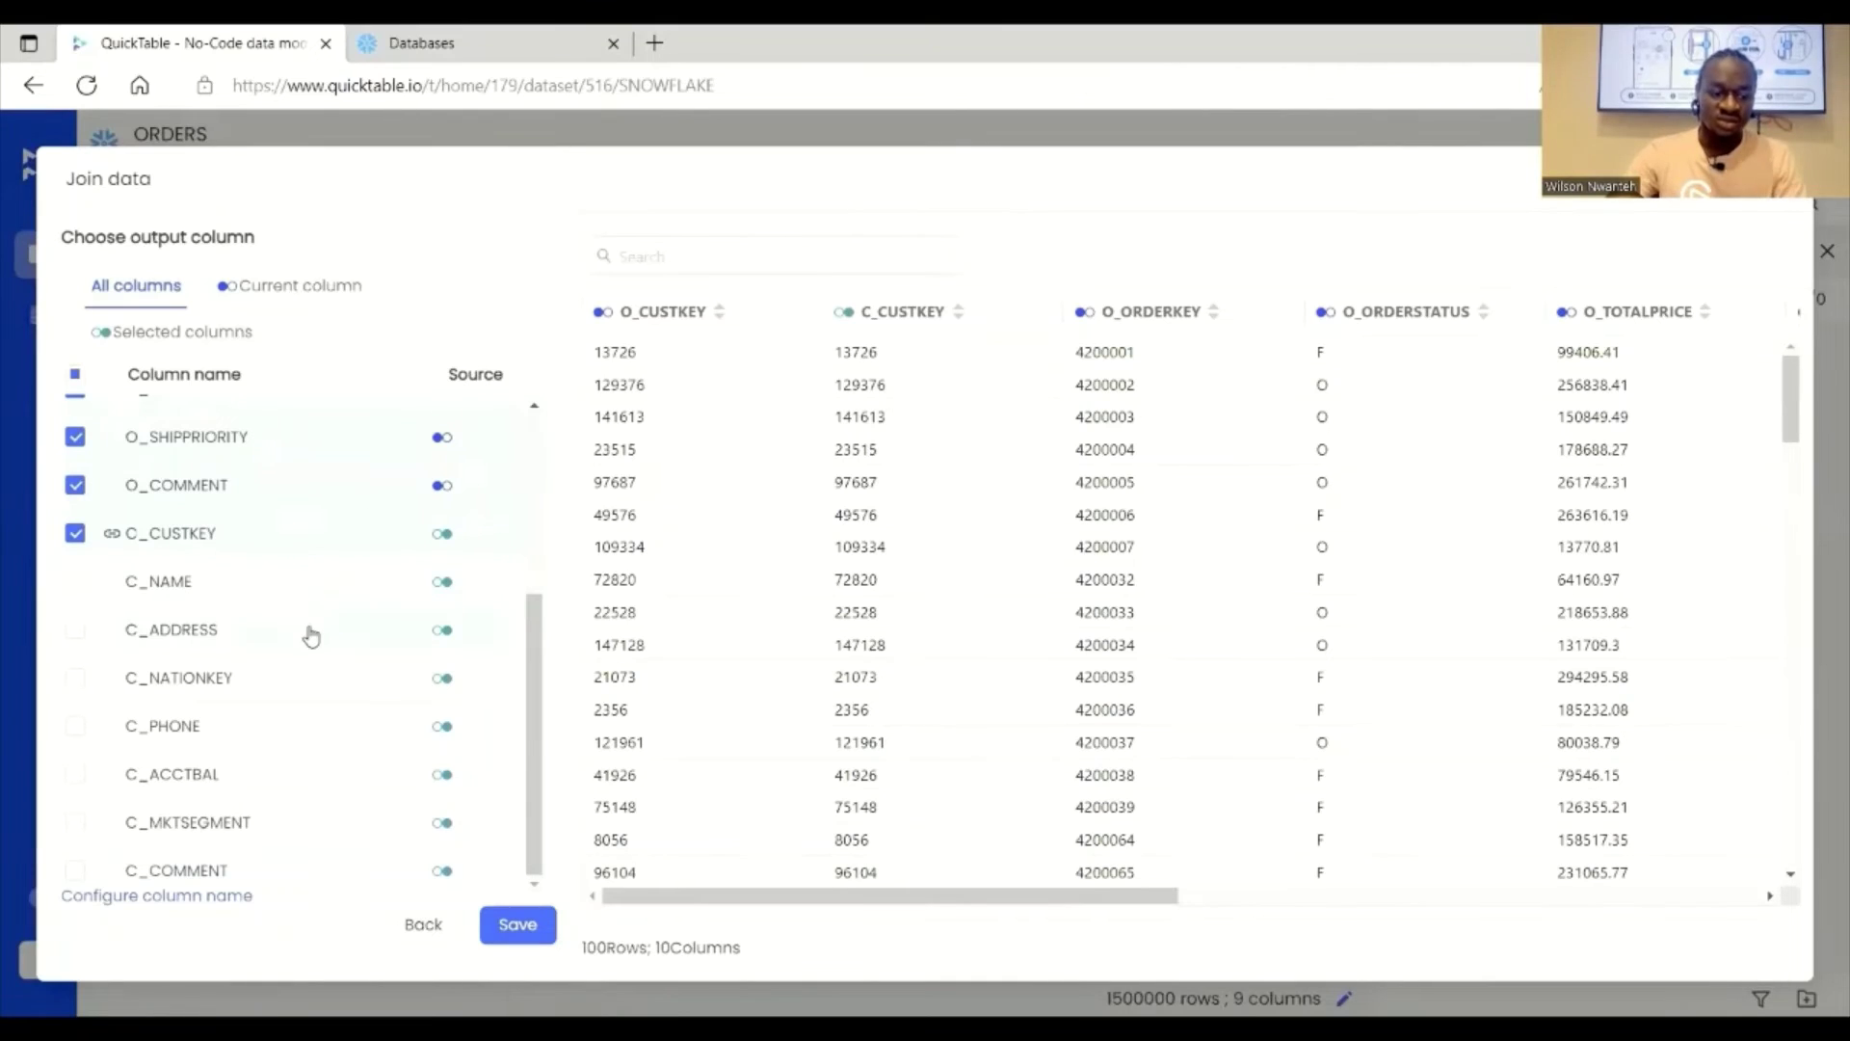
pyautogui.click(353, 827)
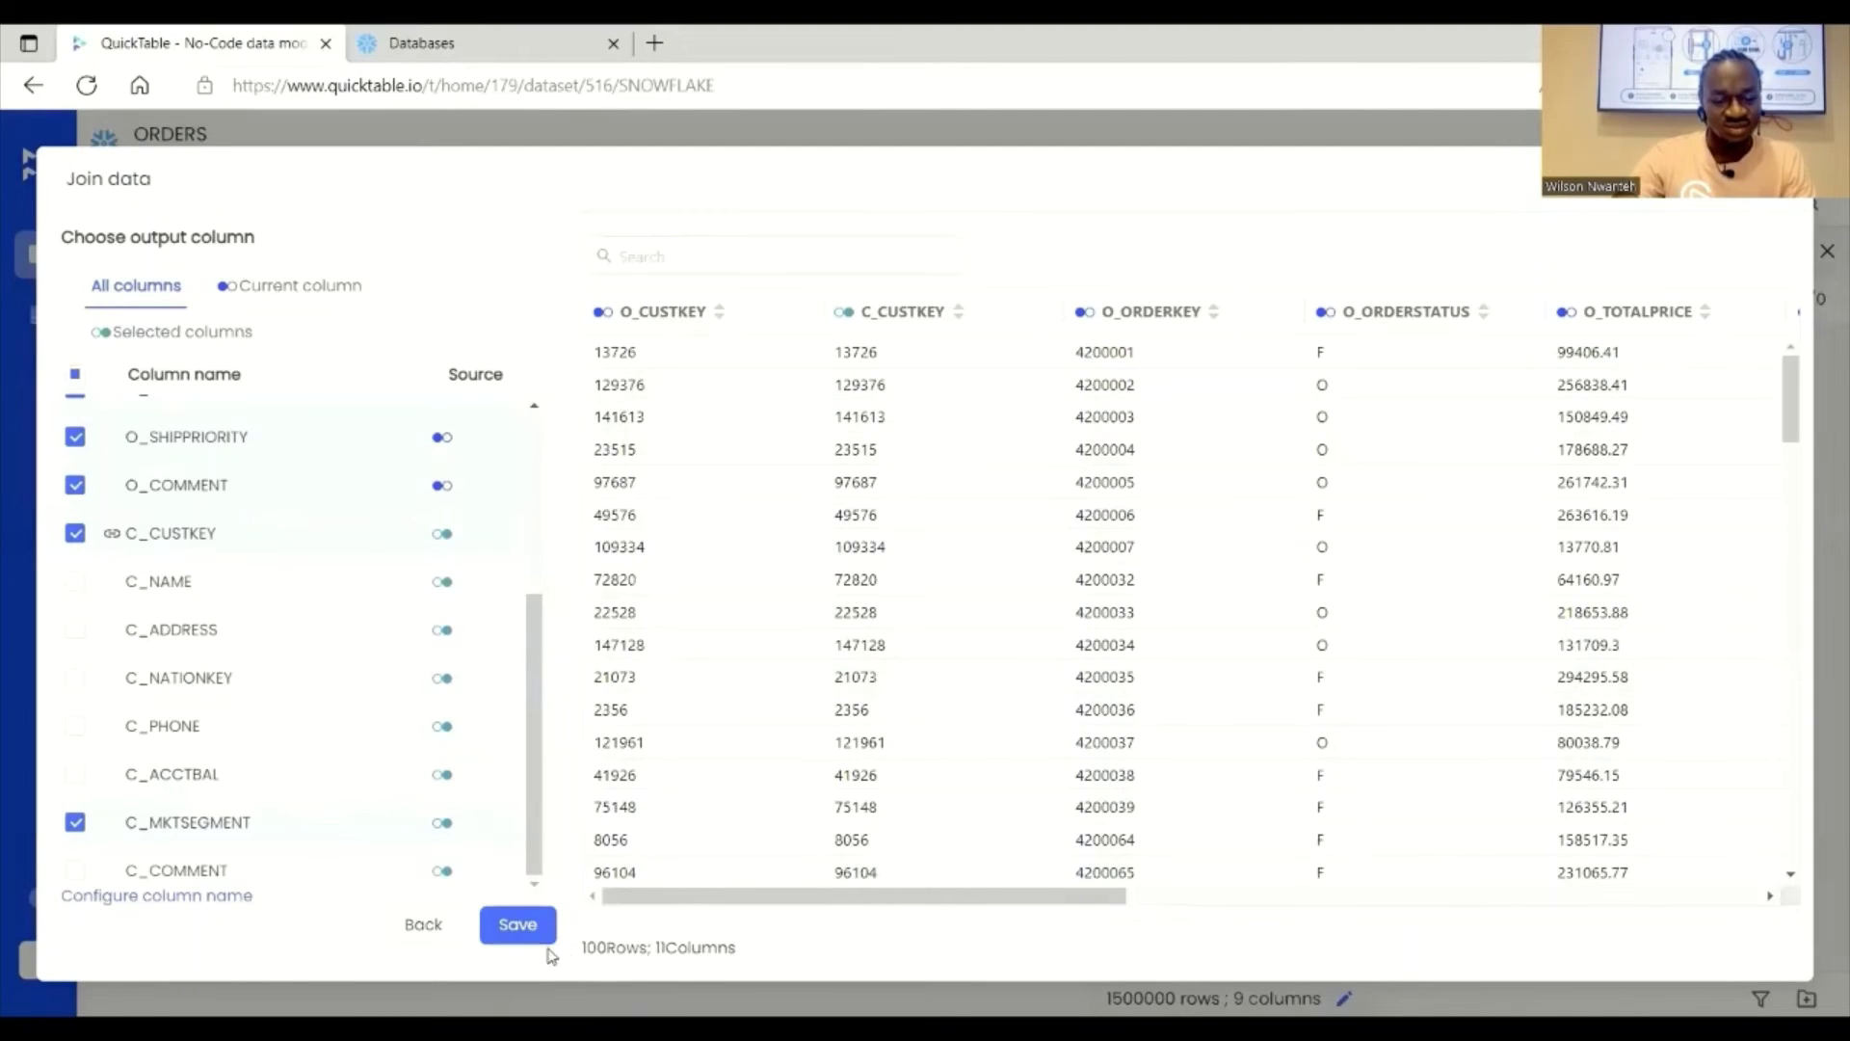
pyautogui.click(517, 927)
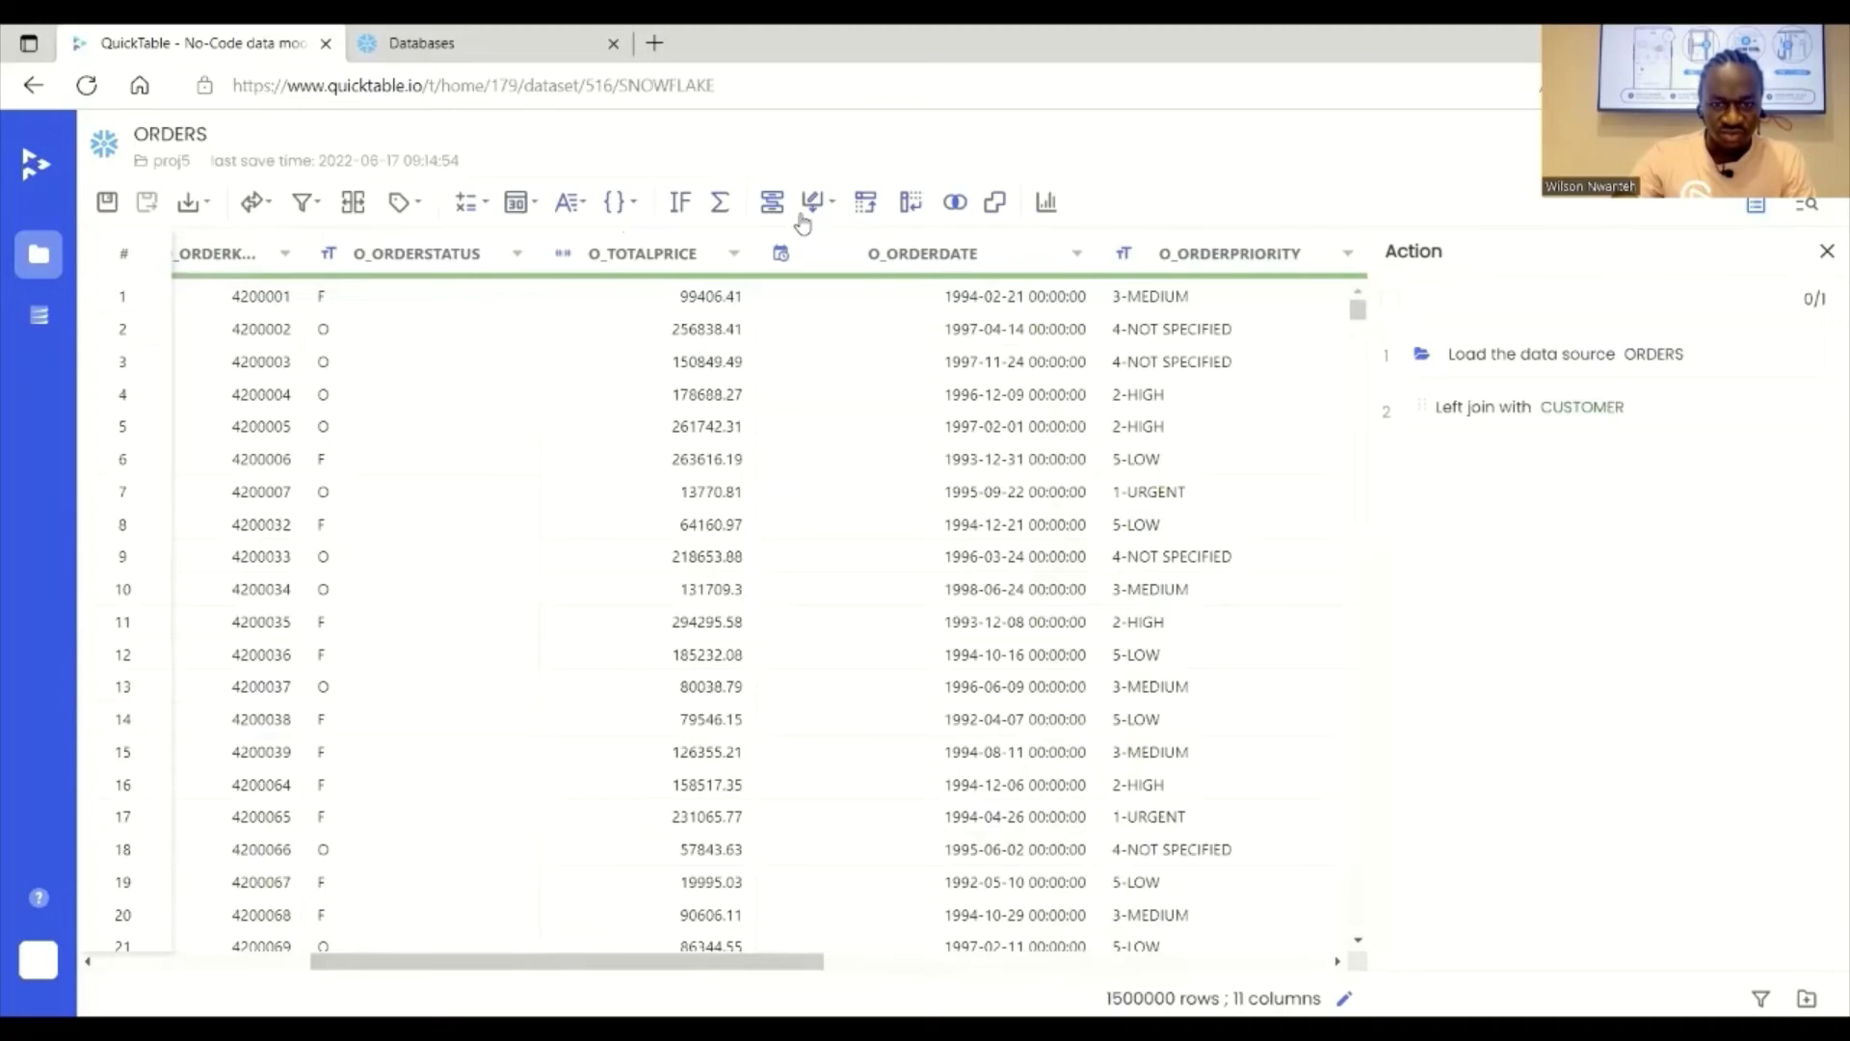
# Step: Start a Group by on the joined data with C_MKTSEGMENT as the grouping column
pyautogui.click(772, 204)
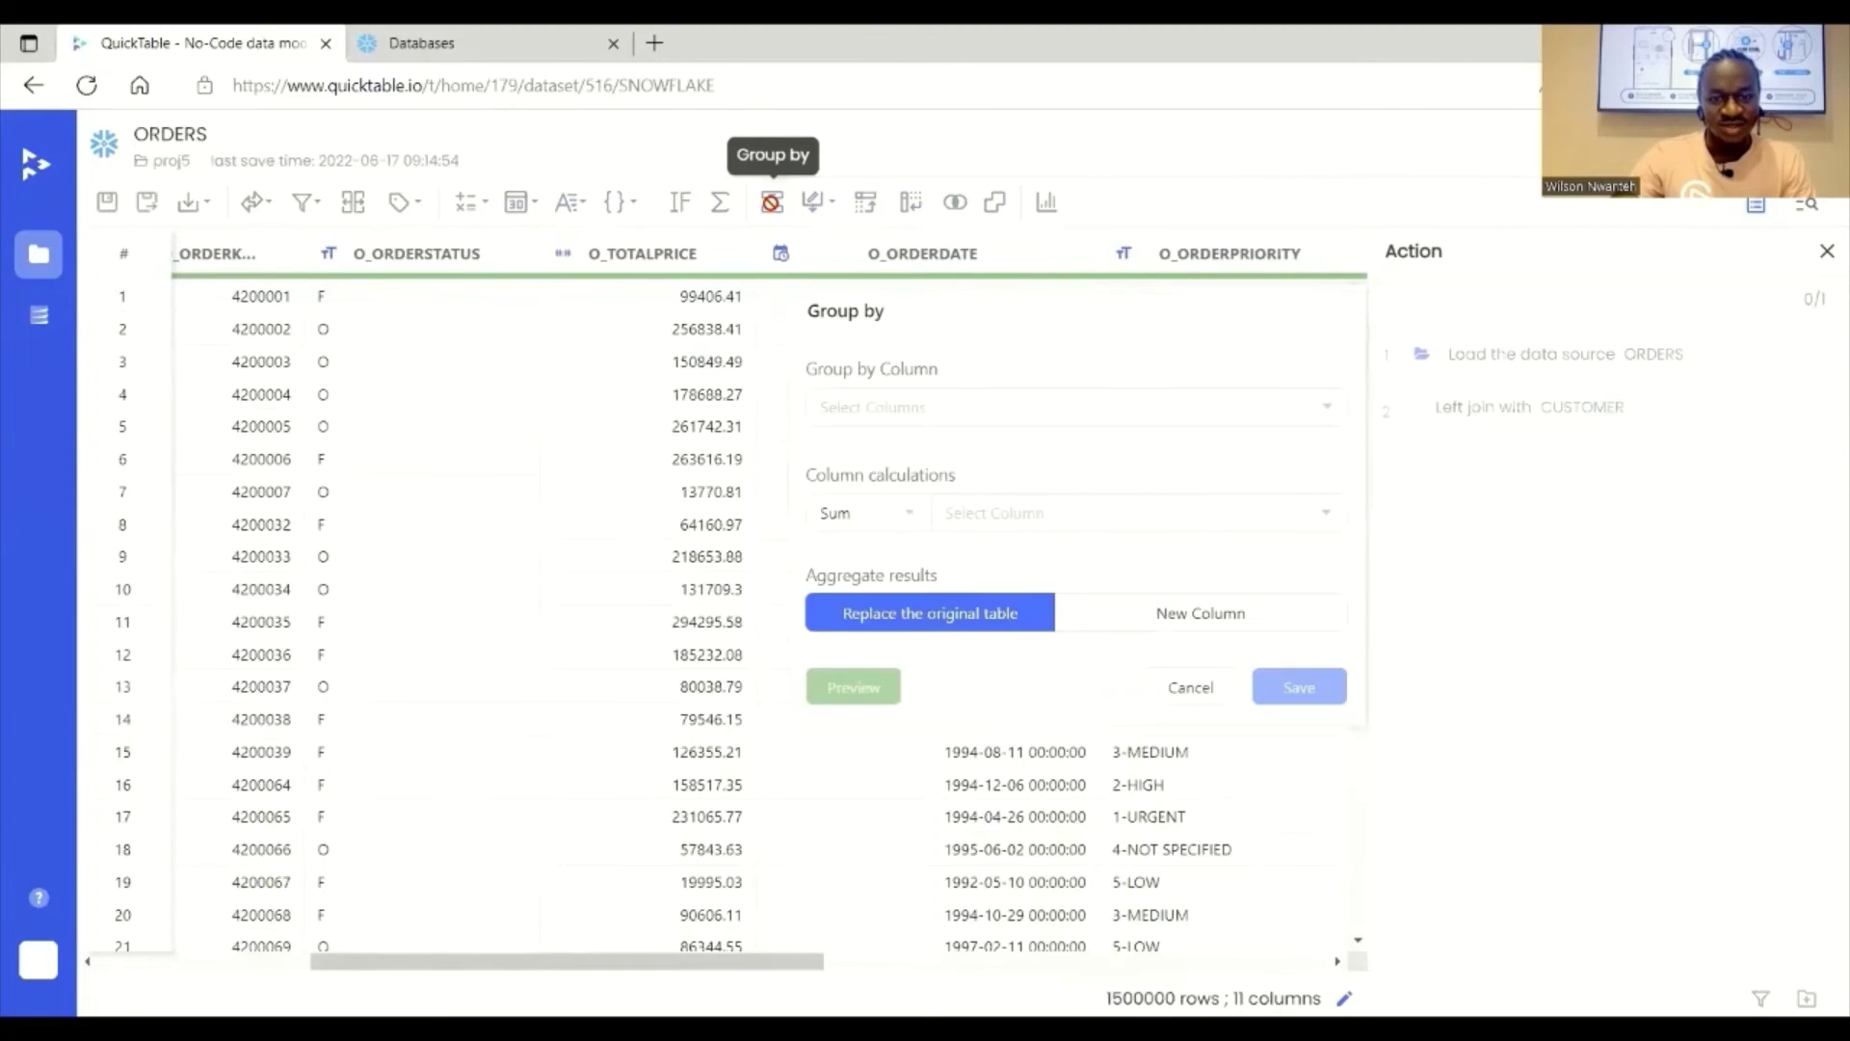
pyautogui.click(955, 408)
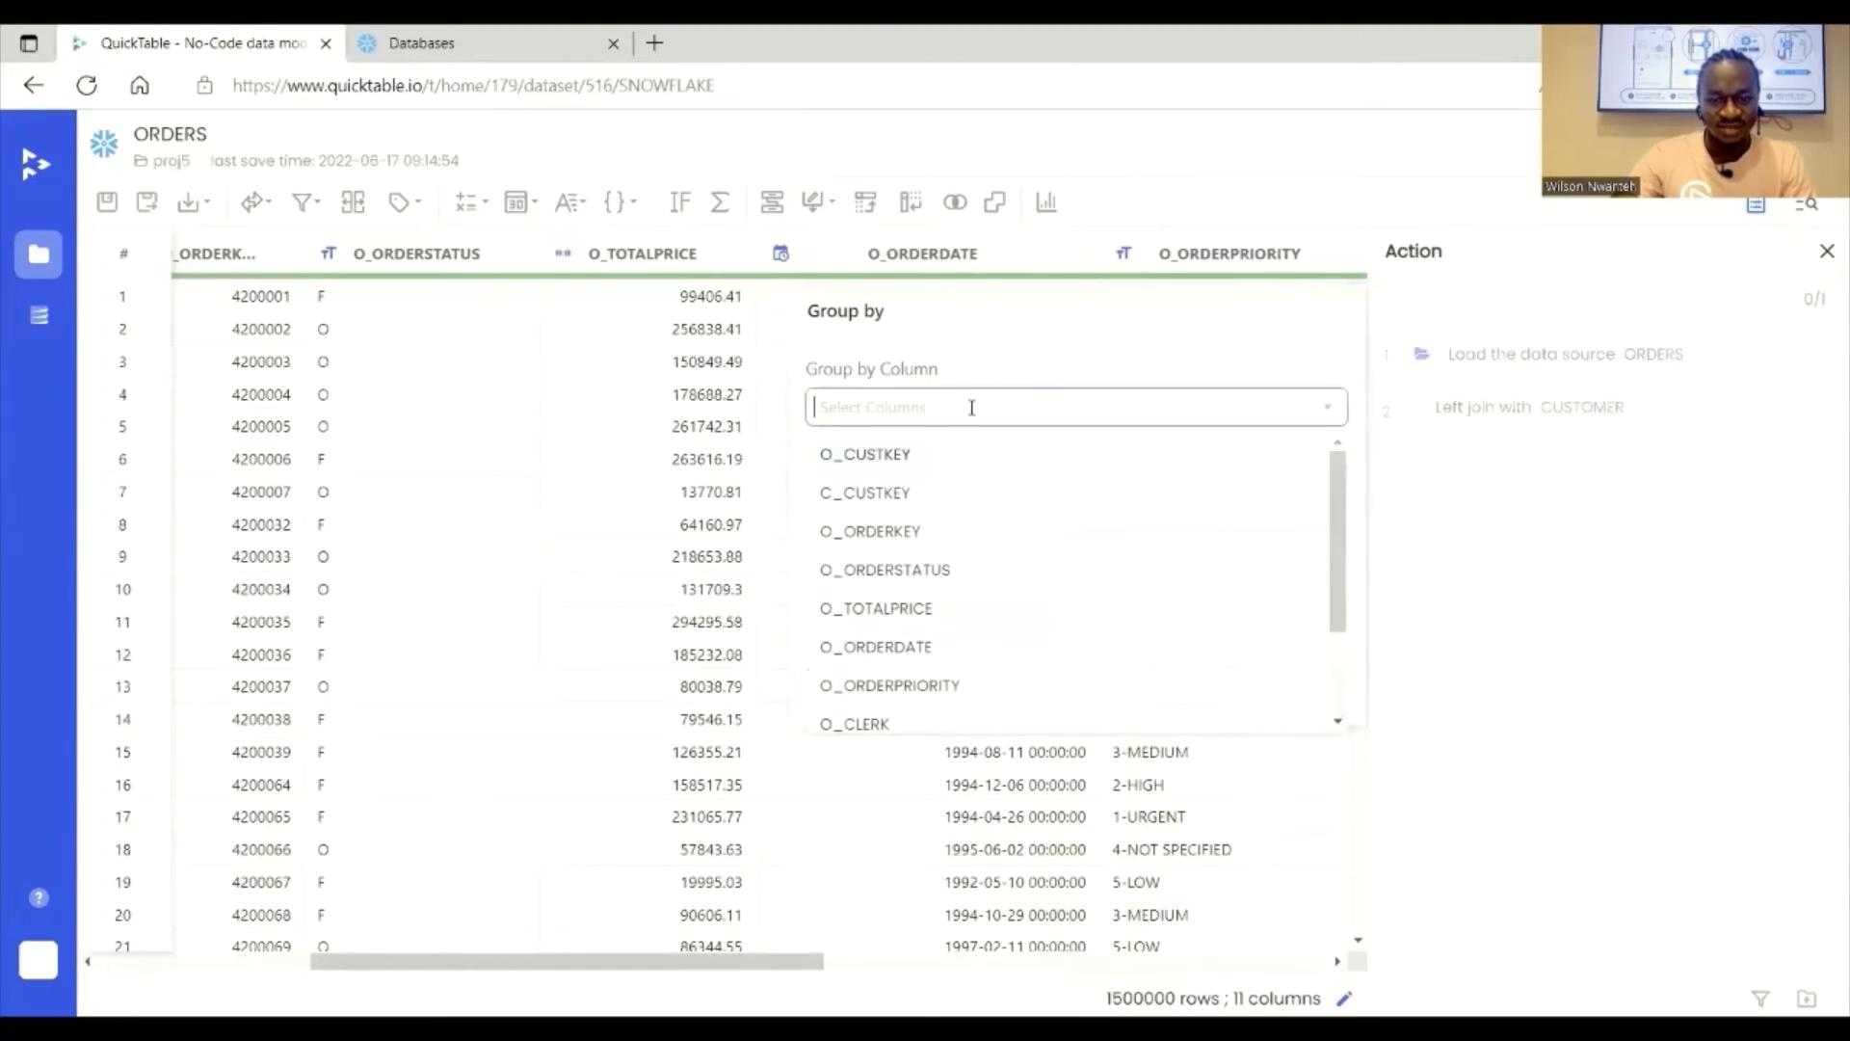
pyautogui.scroll(-3, 969, 624)
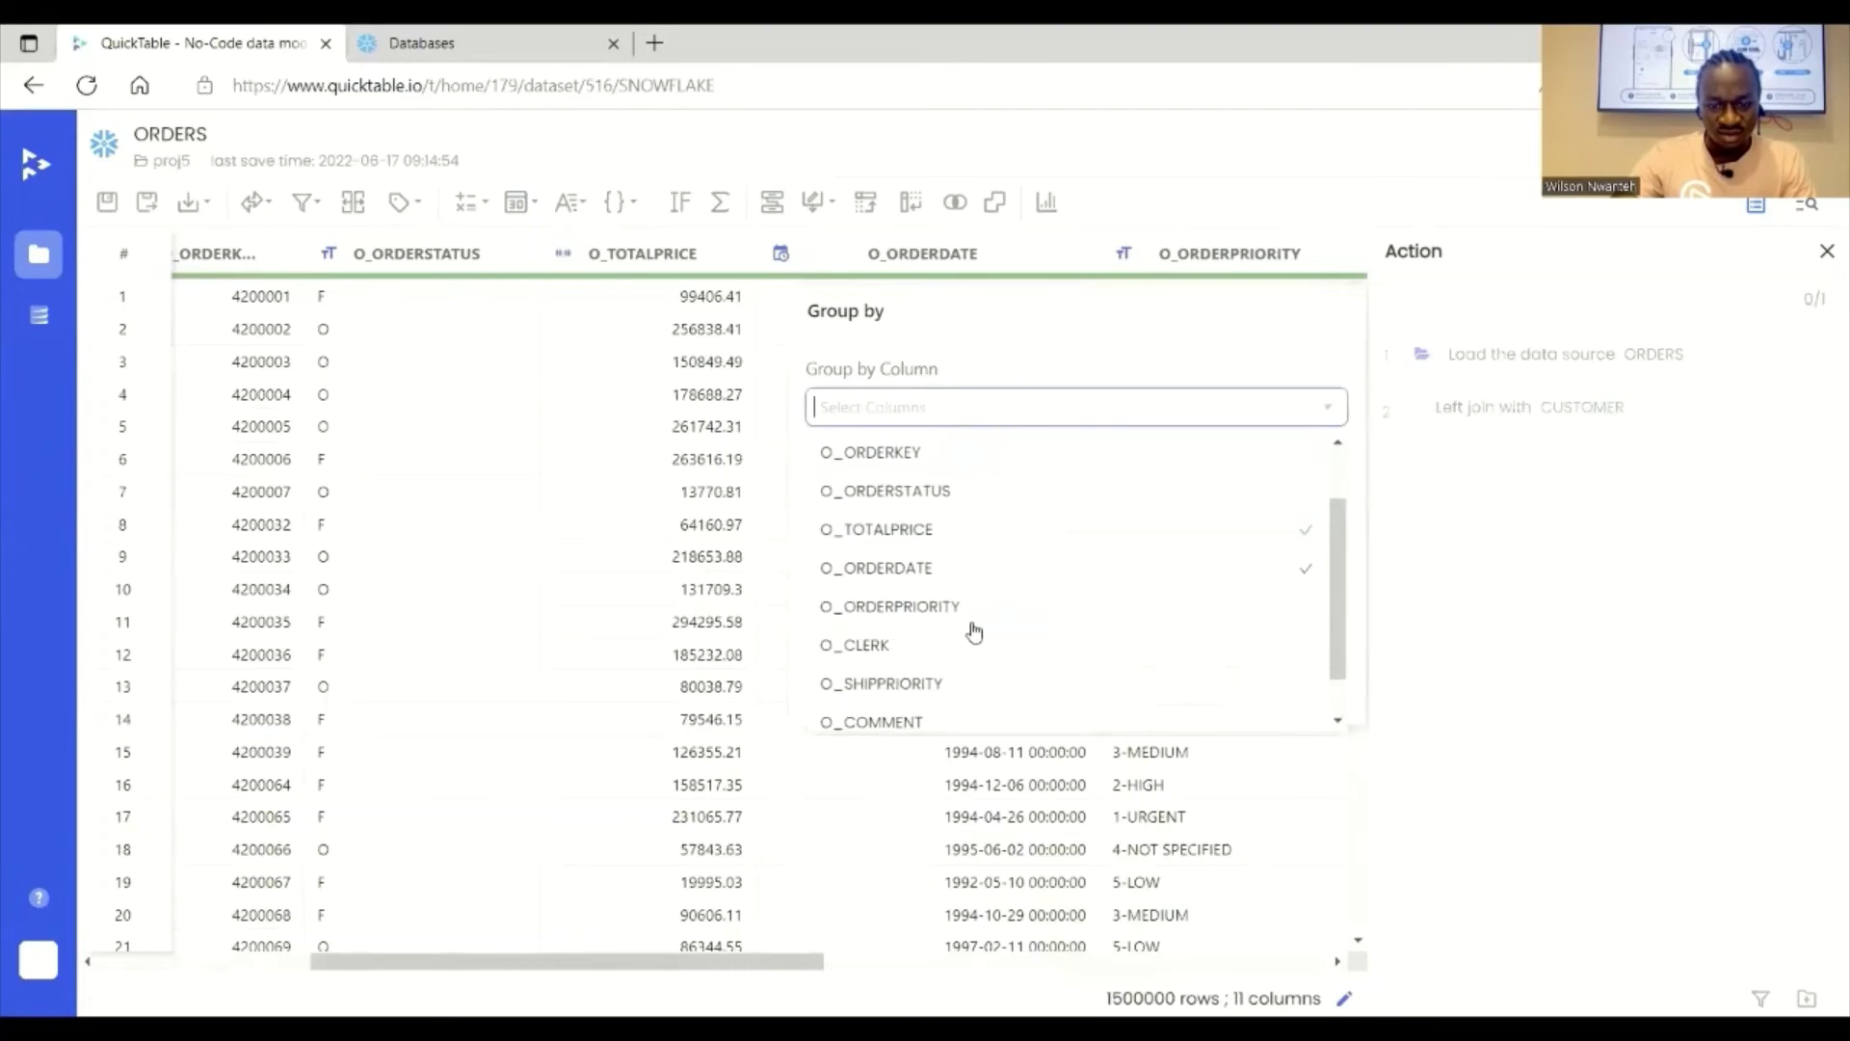
pyautogui.click(887, 717)
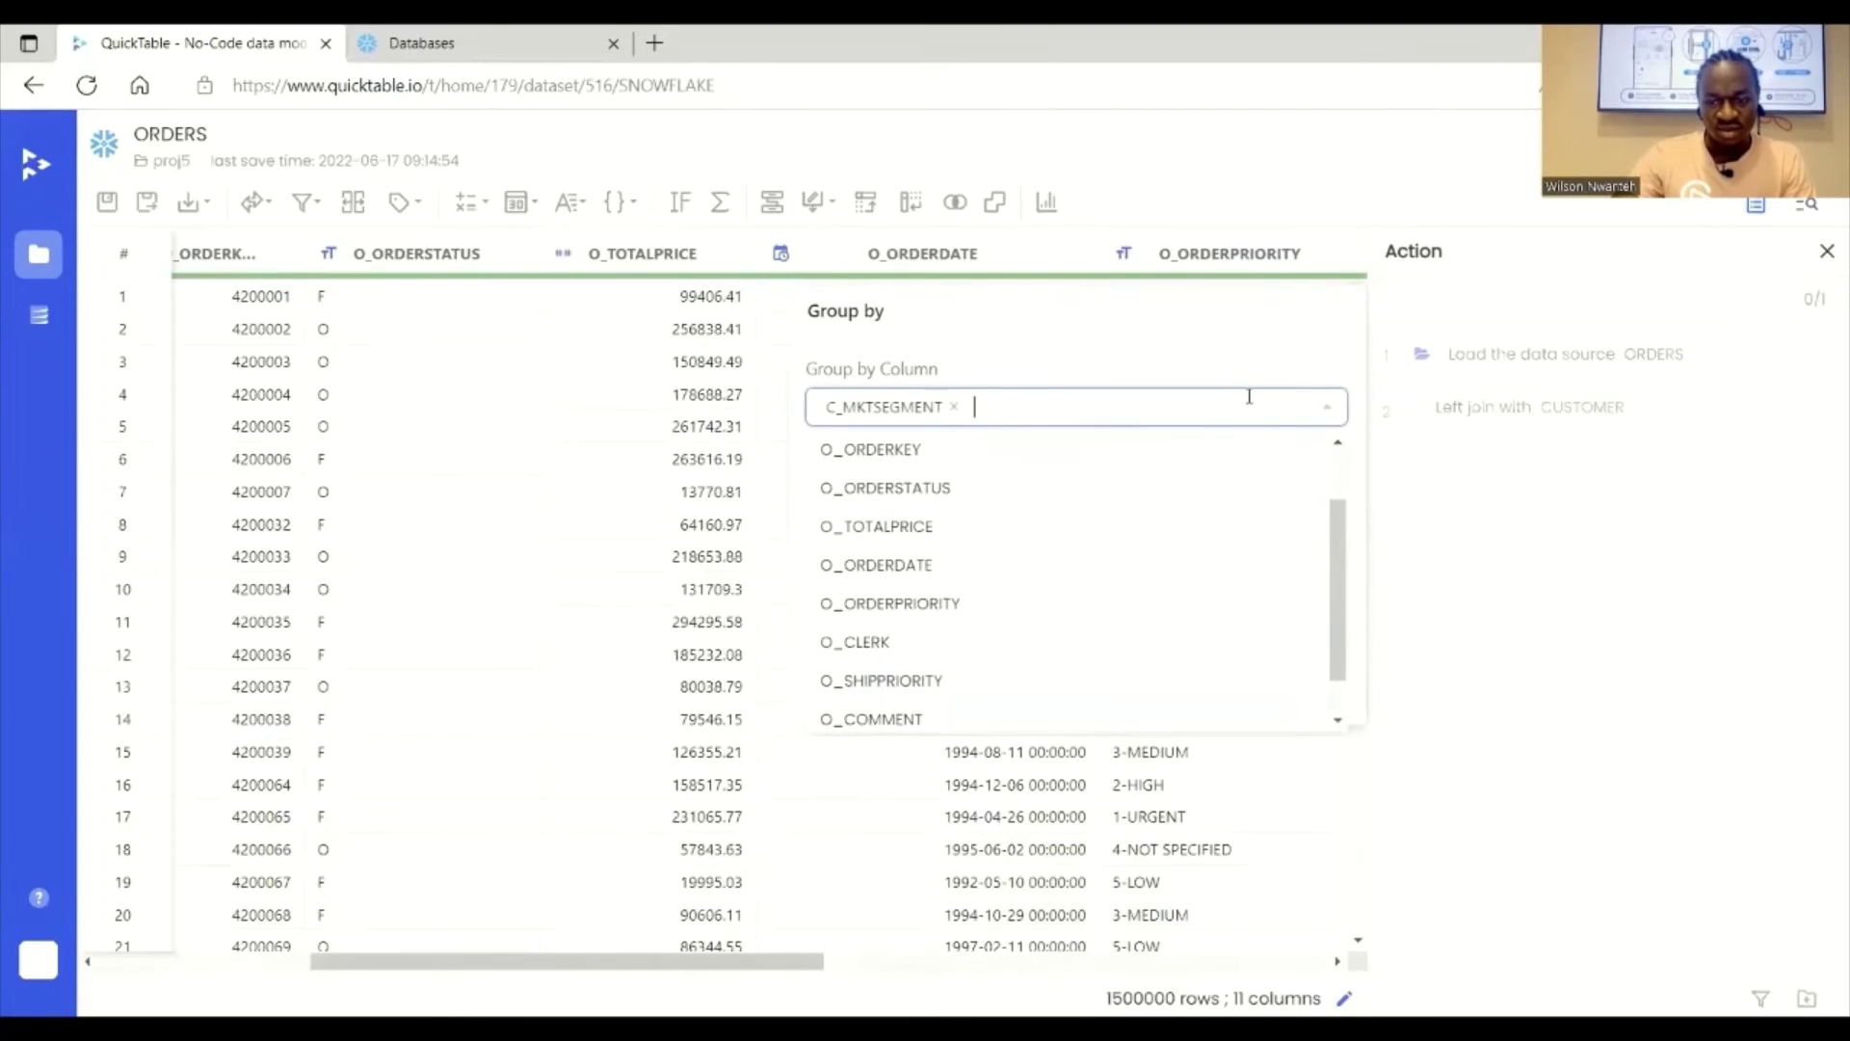
pyautogui.click(1293, 400)
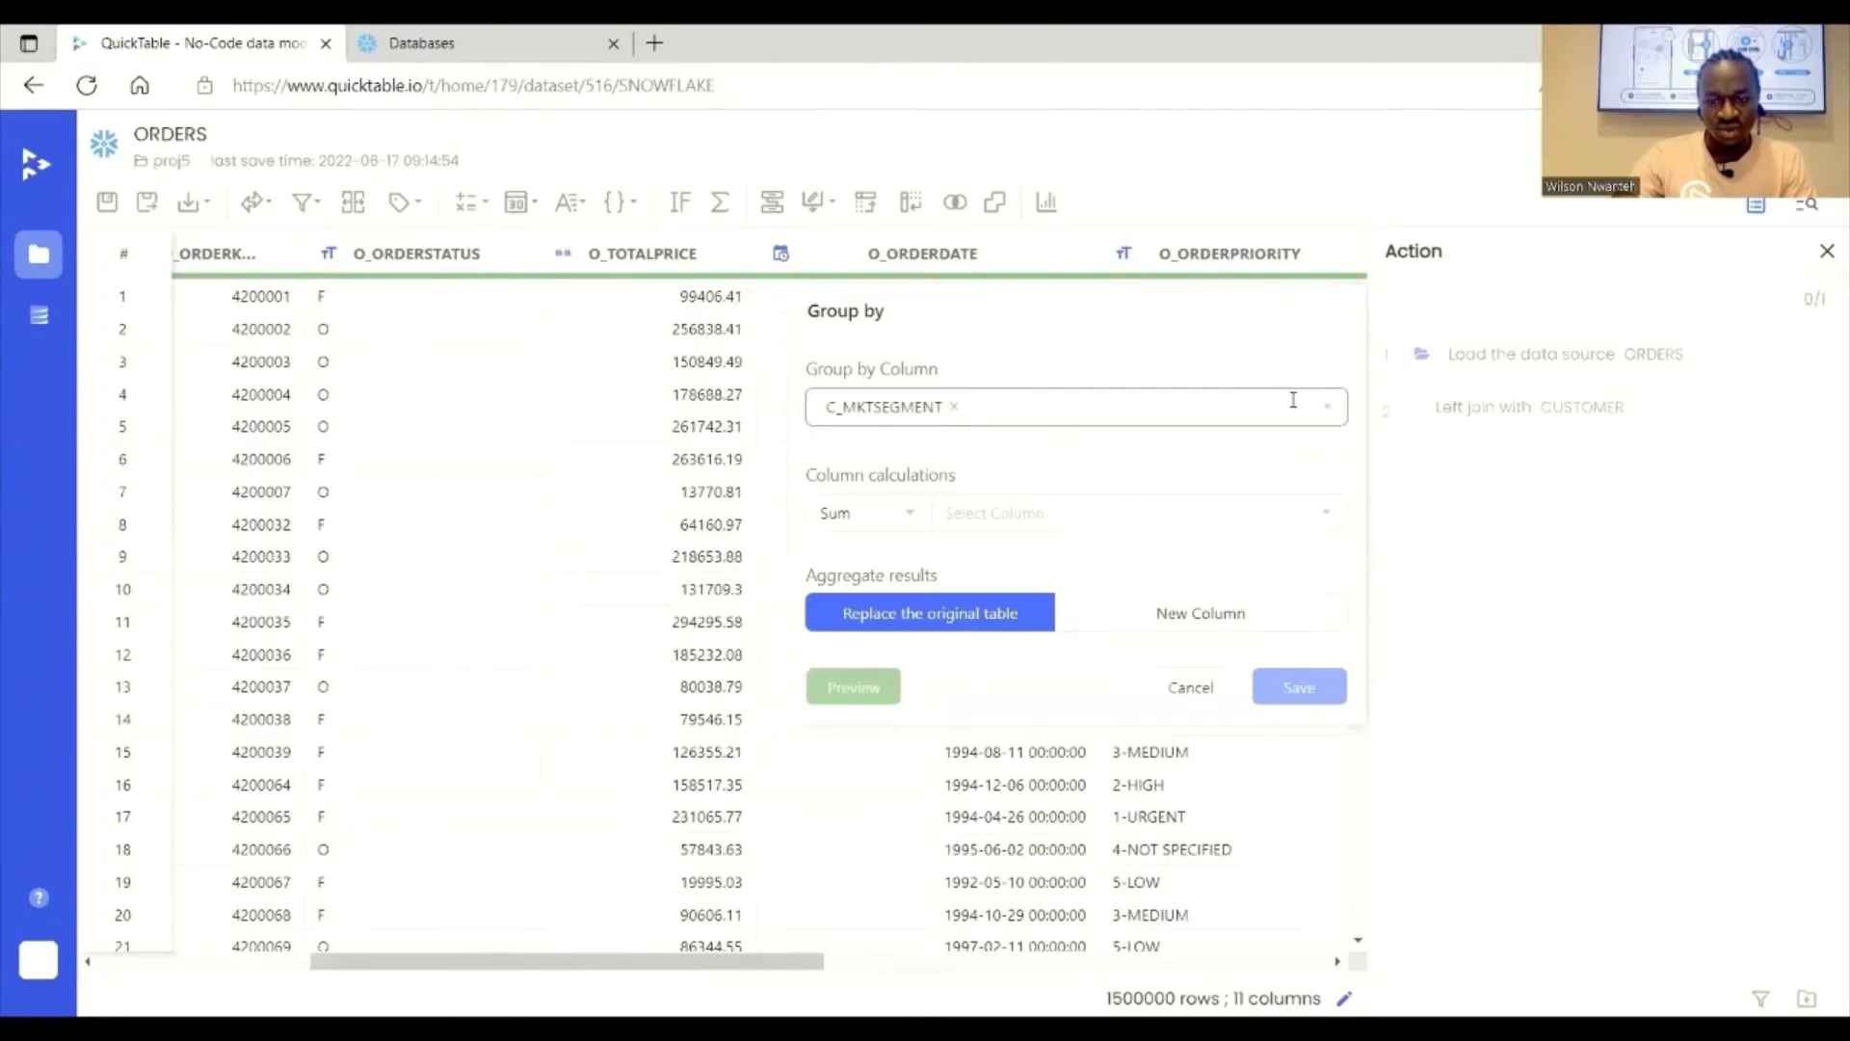
# Step: Set the group calculation to the sum of O_TOTALPRICE and save it, replacing the original table
pyautogui.click(1326, 517)
pyautogui.scroll(-2, 1108, 699)
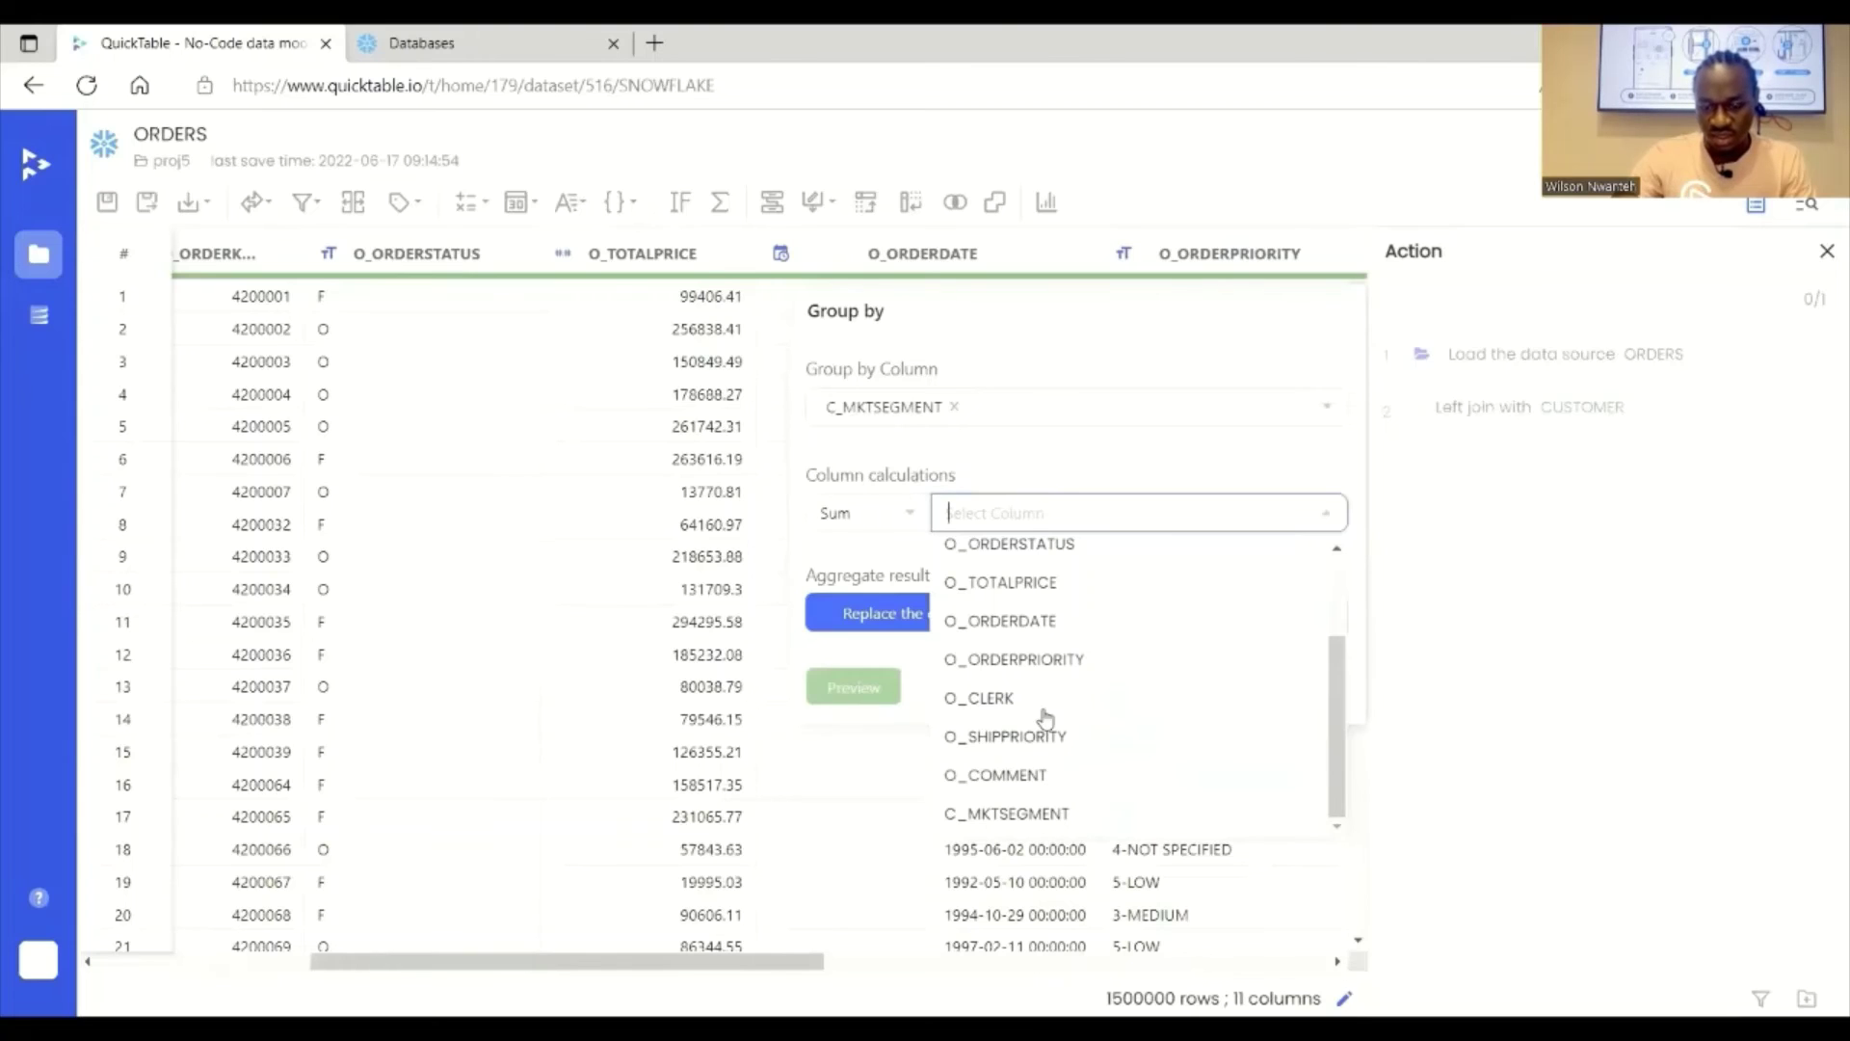
pyautogui.scroll(2, 1074, 653)
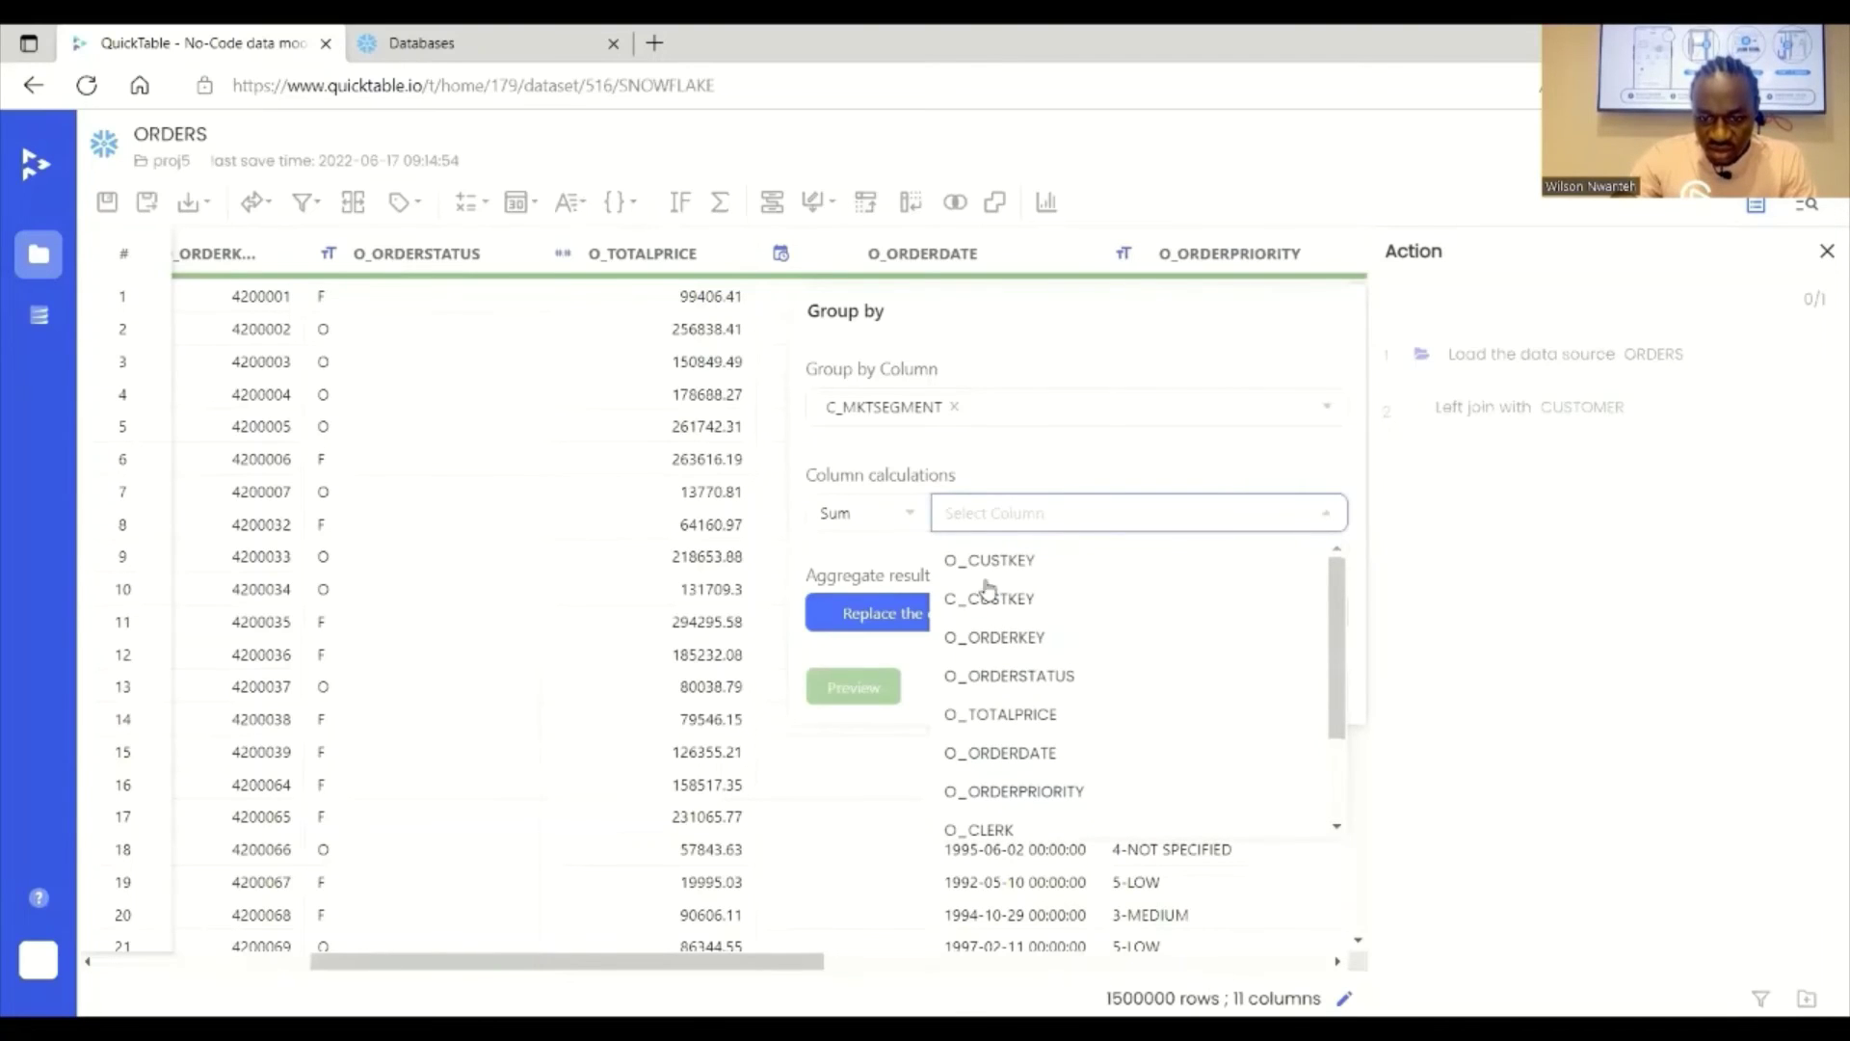
pyautogui.click(1024, 718)
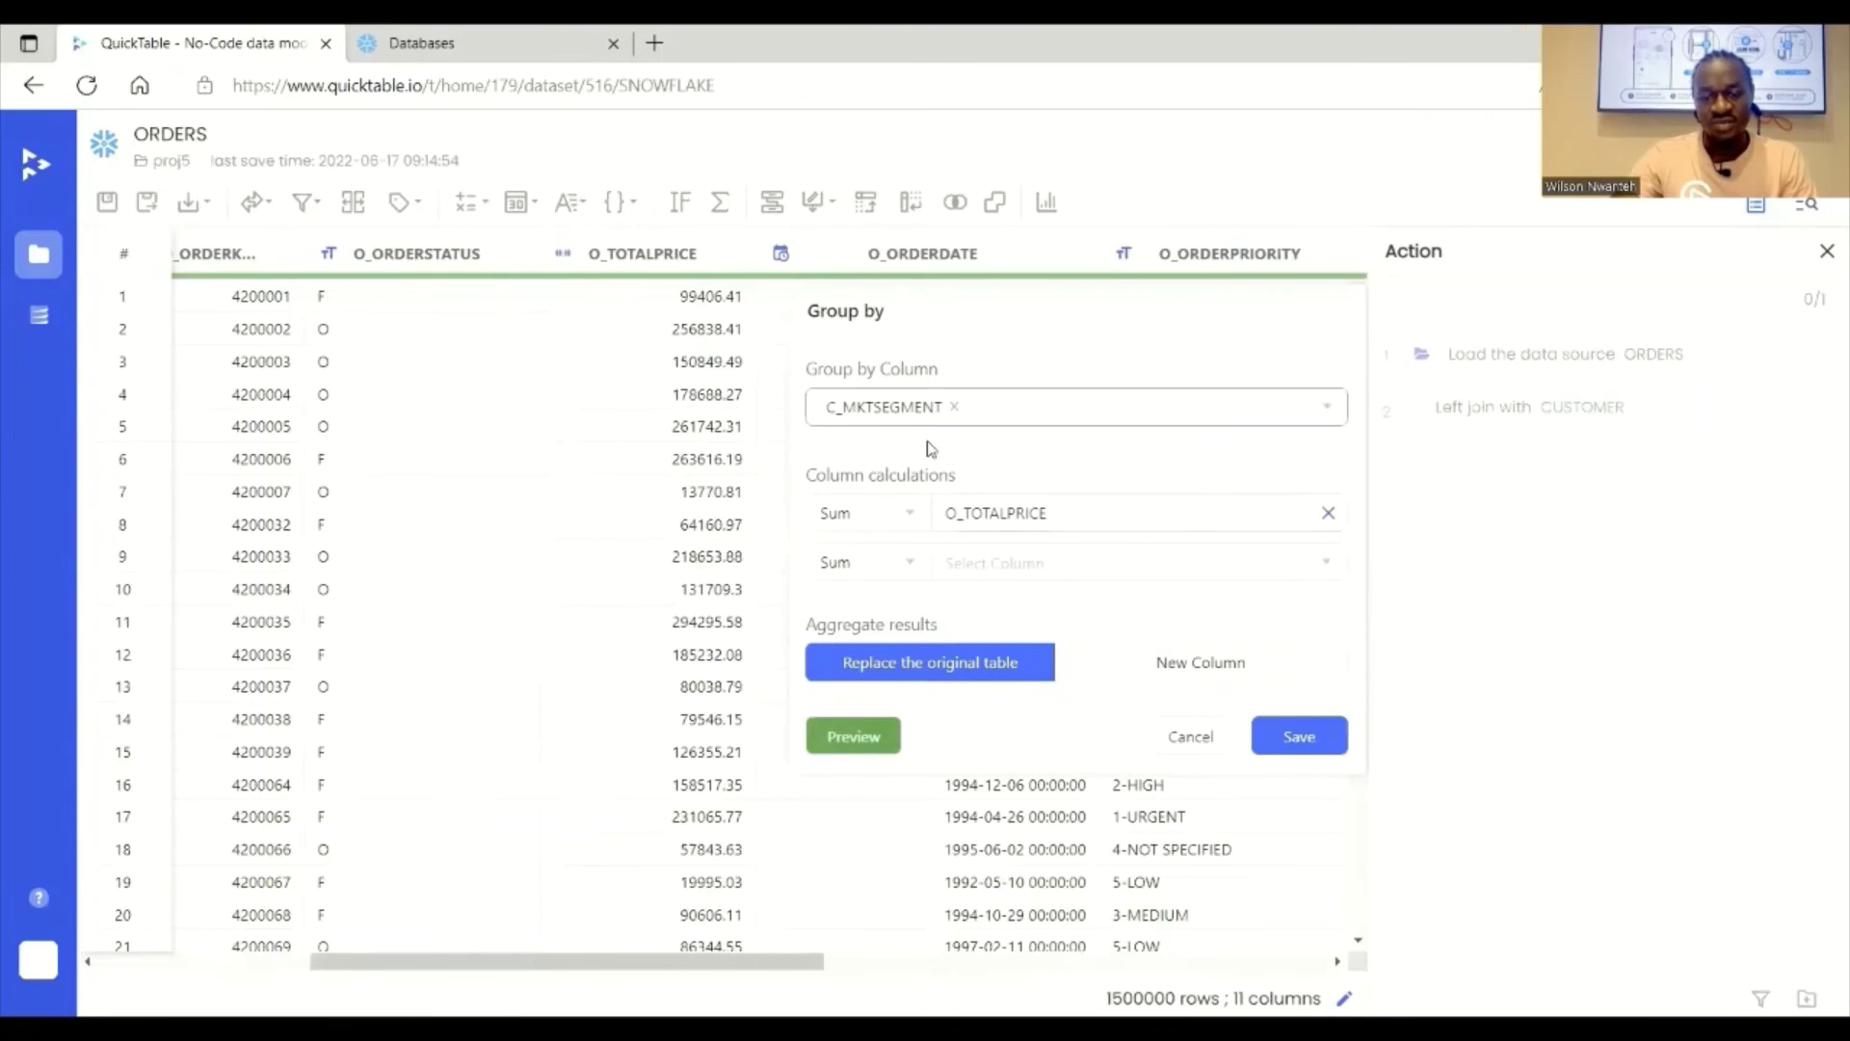
pyautogui.click(1291, 739)
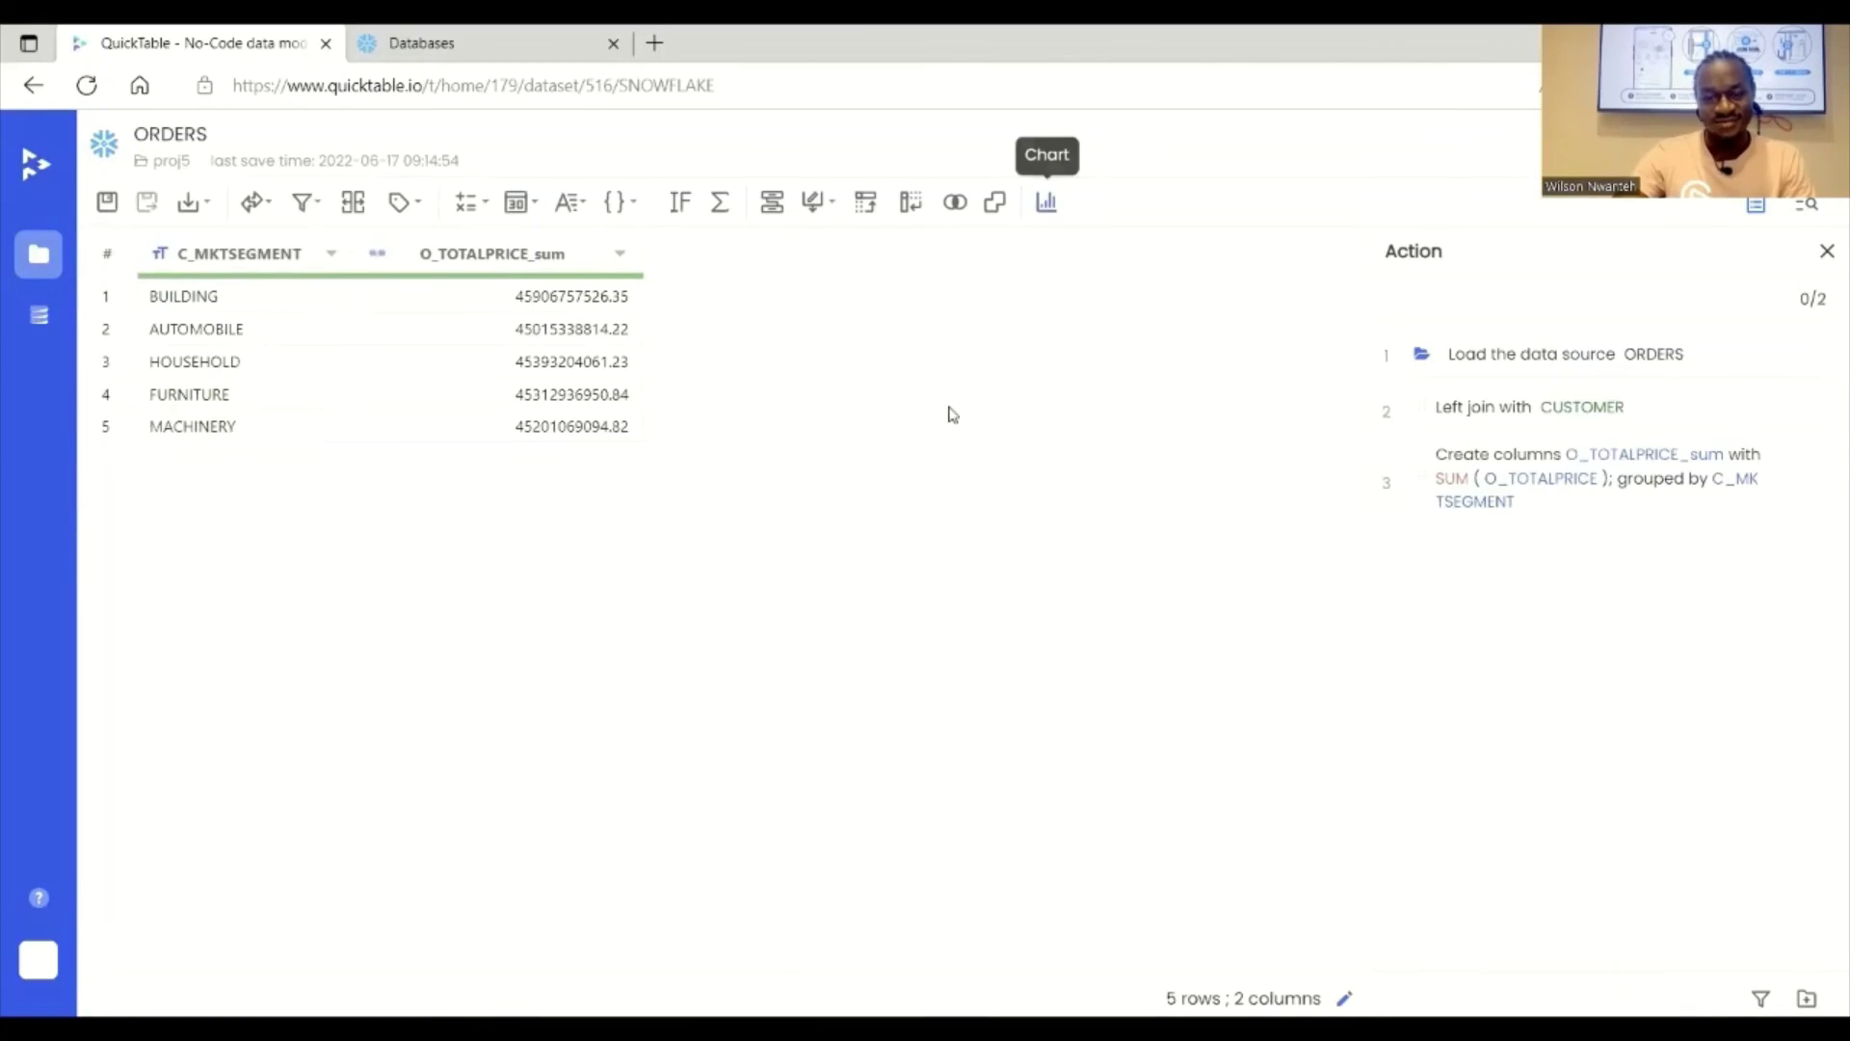
# Step: Create and save a pie chart with C_MKTSEGMENT as the X dimension and the sum of O_TOTALPRICE_sum as the Y value
pyautogui.click(1046, 202)
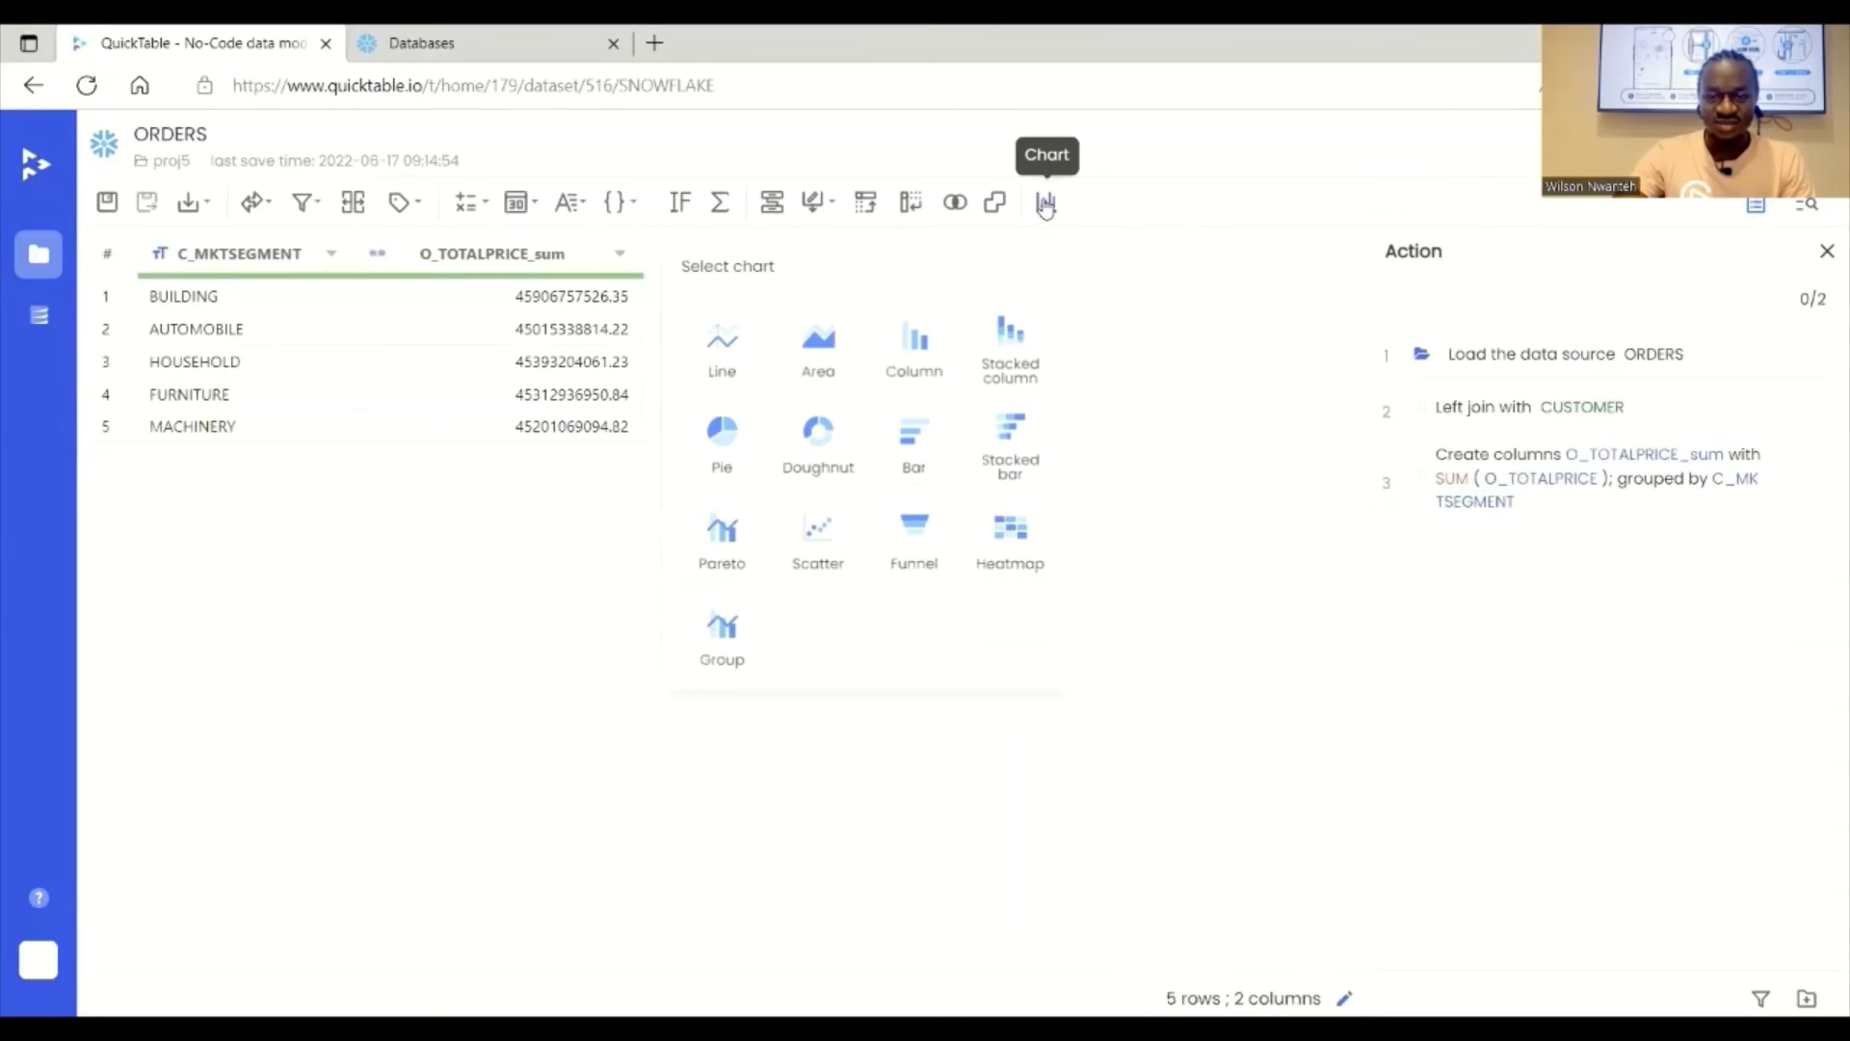
pyautogui.click(718, 461)
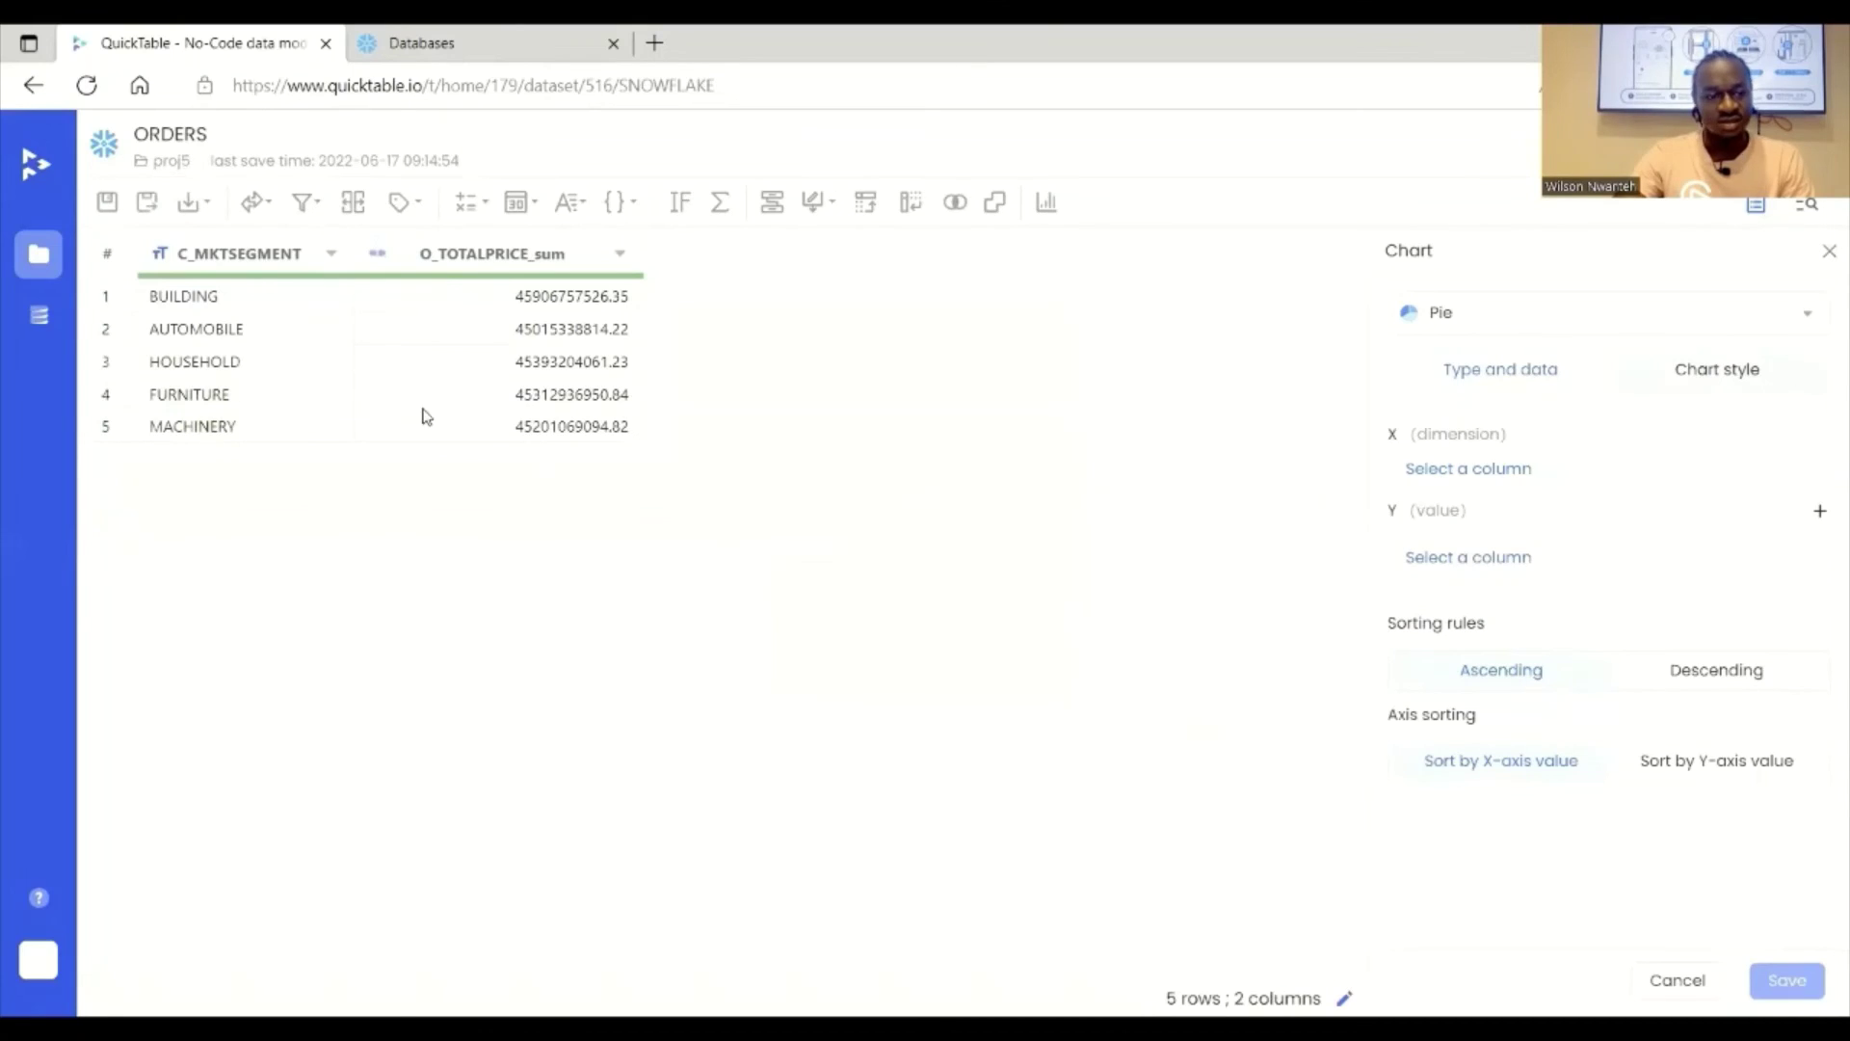
pyautogui.click(1433, 468)
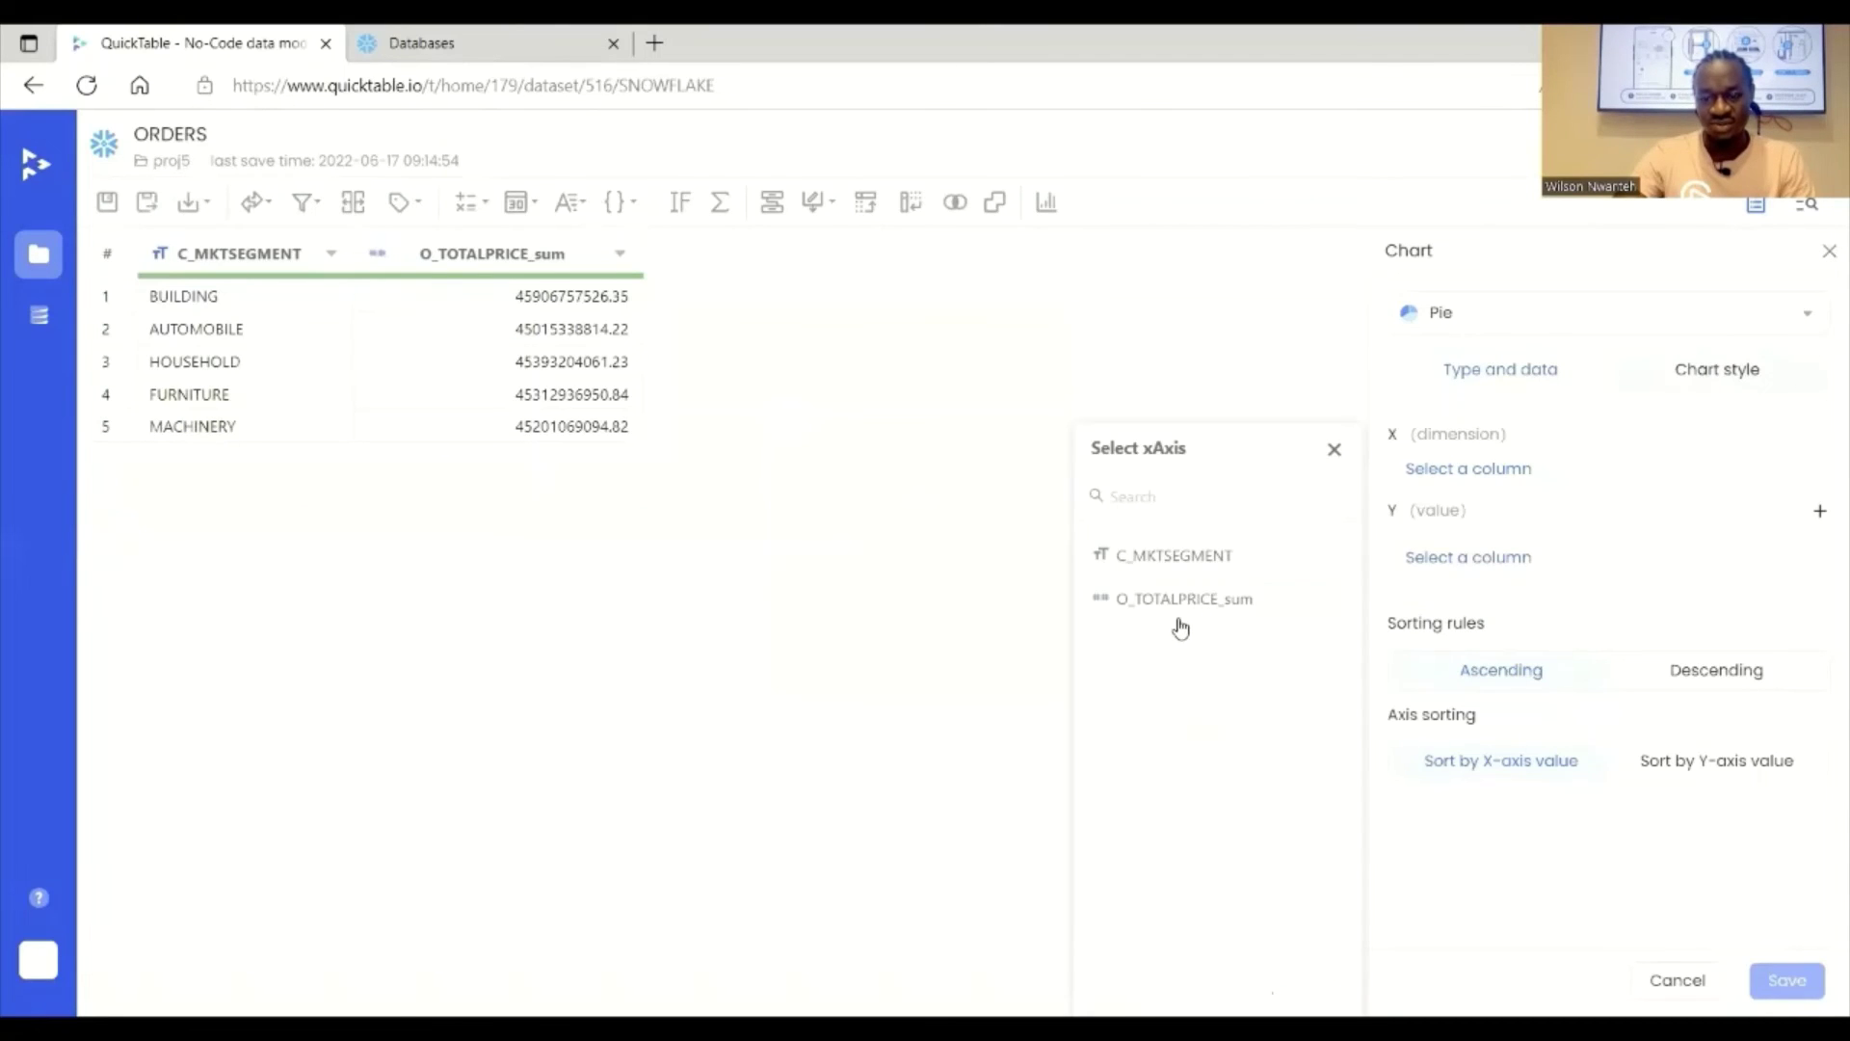
pyautogui.click(1171, 557)
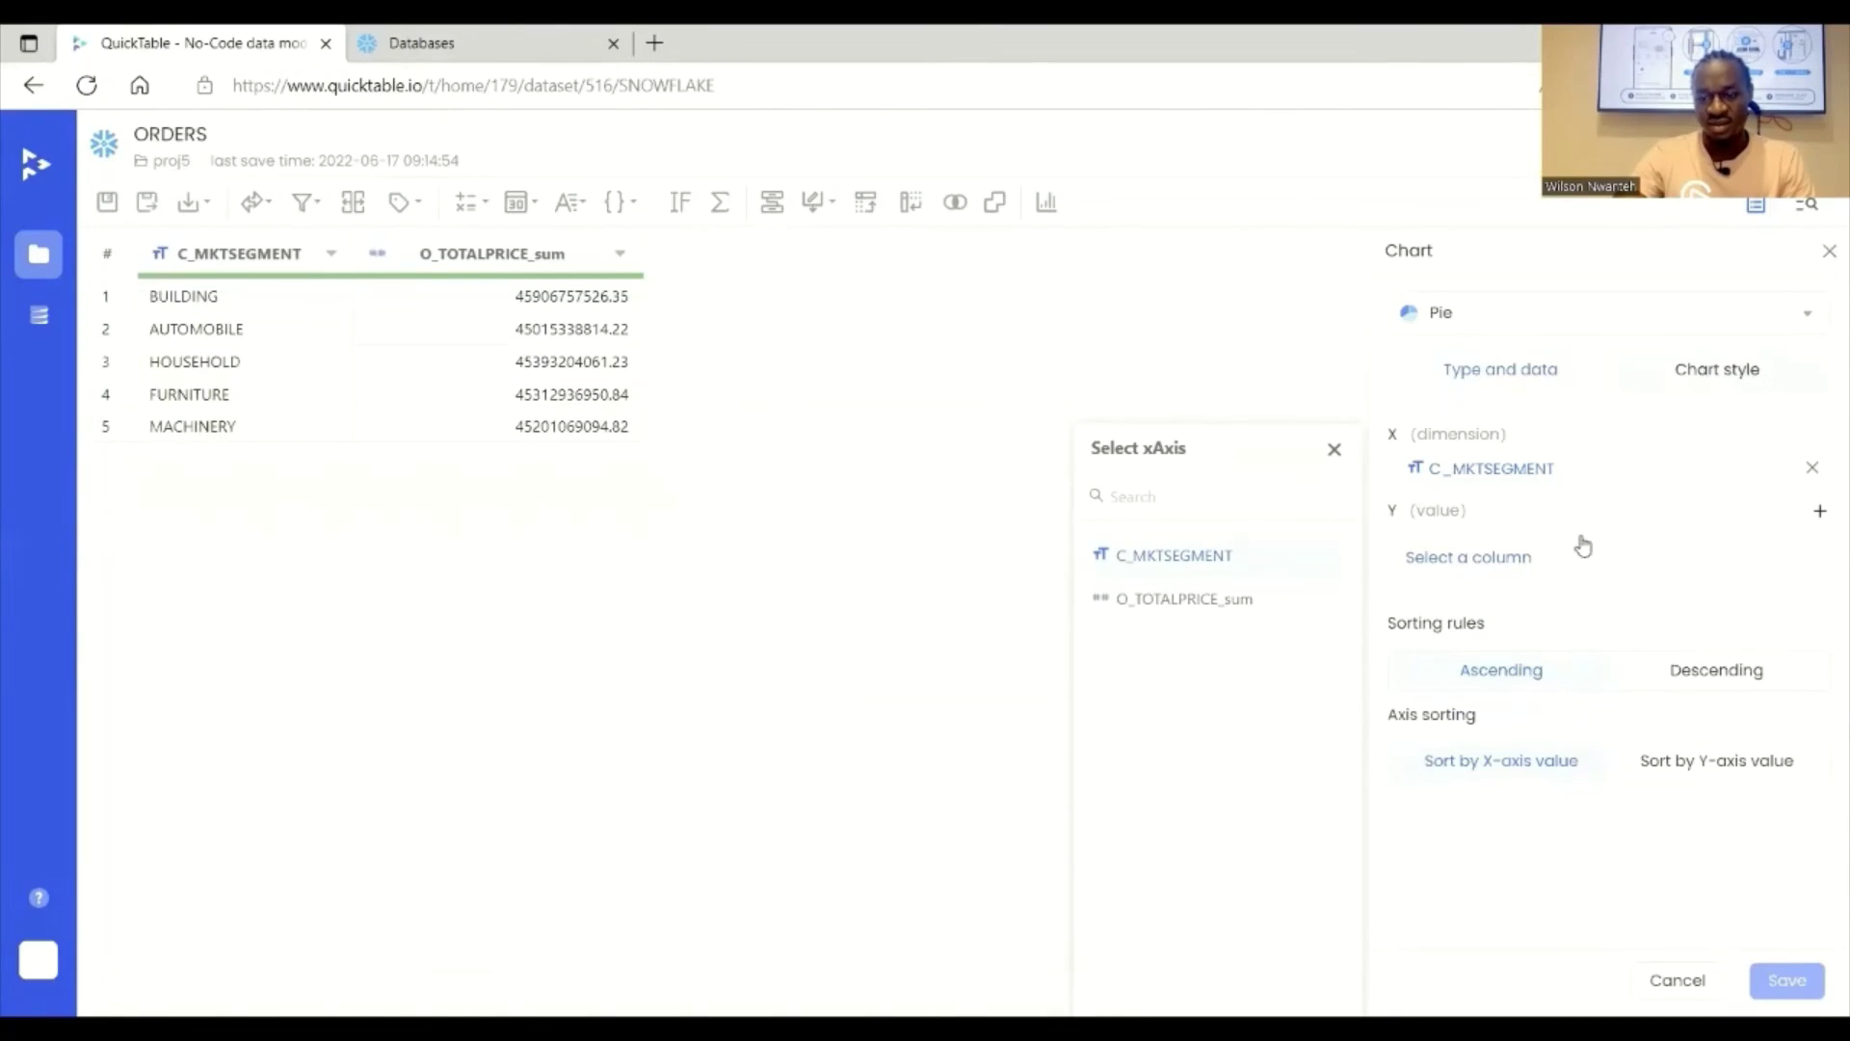
pyautogui.click(1622, 564)
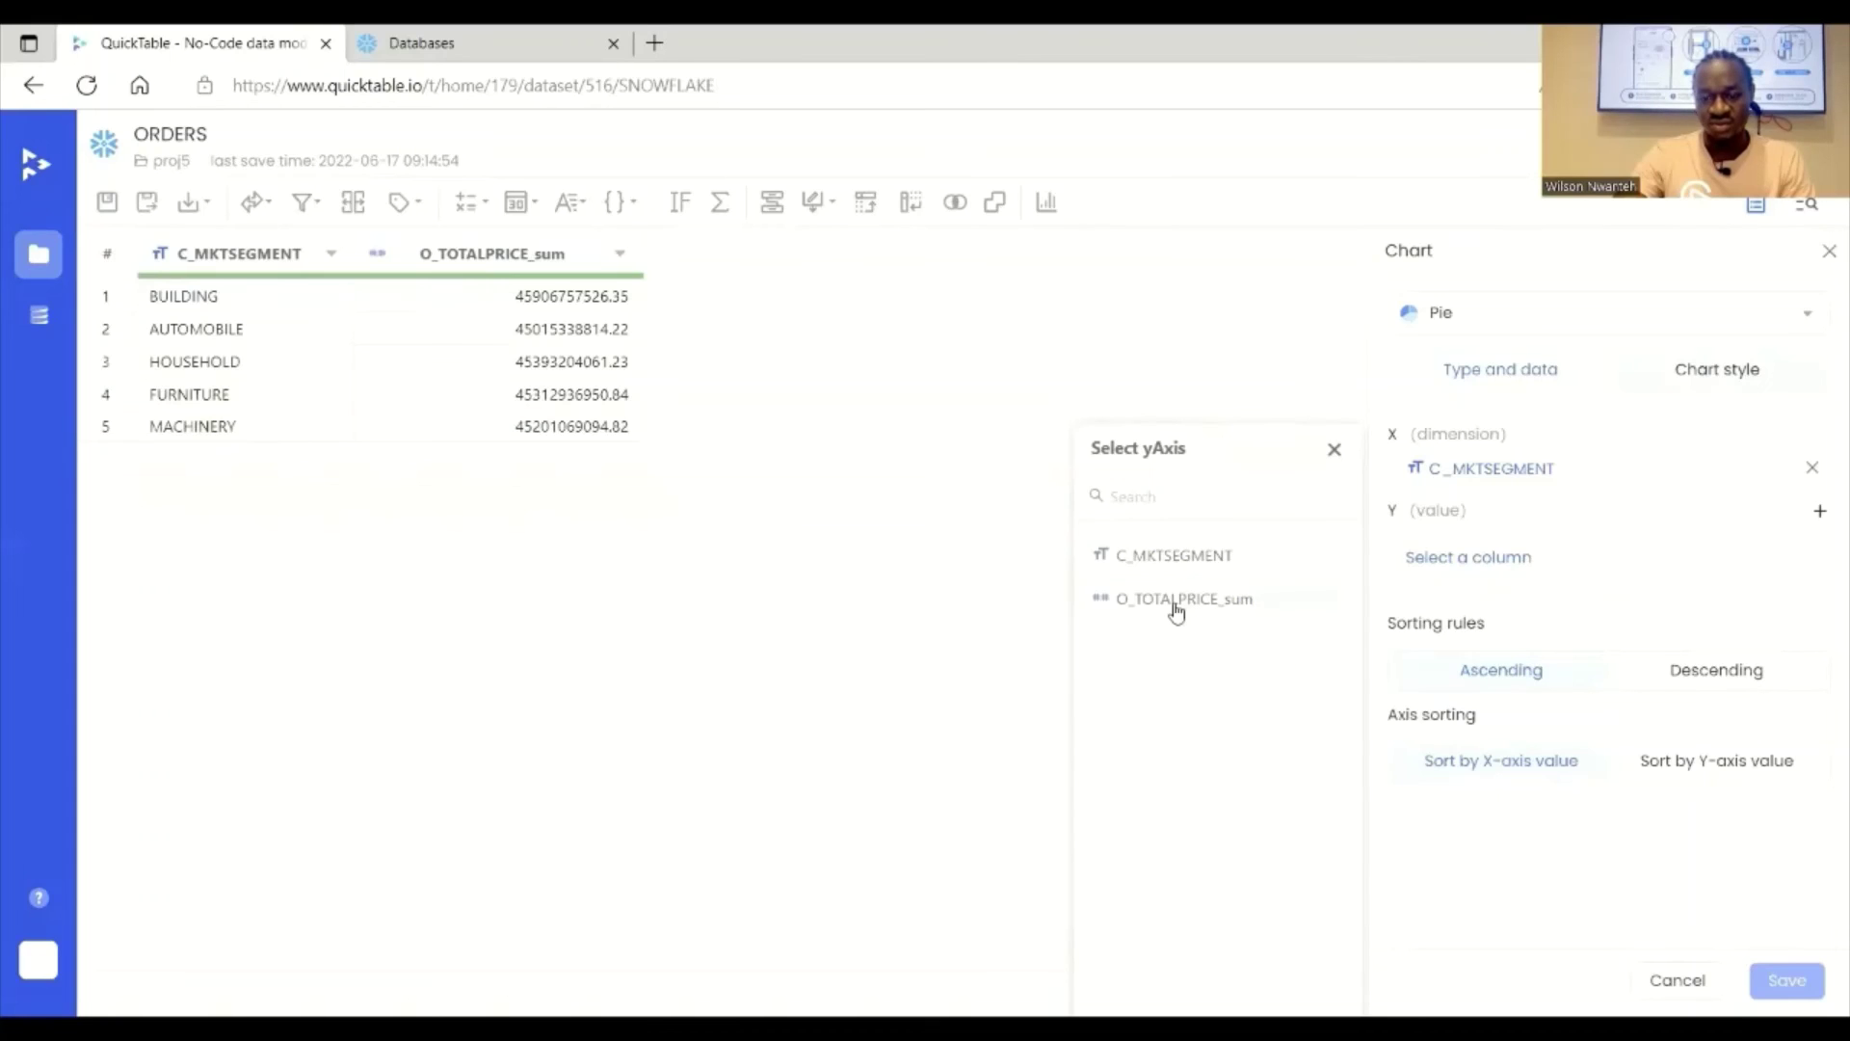
pyautogui.click(1176, 601)
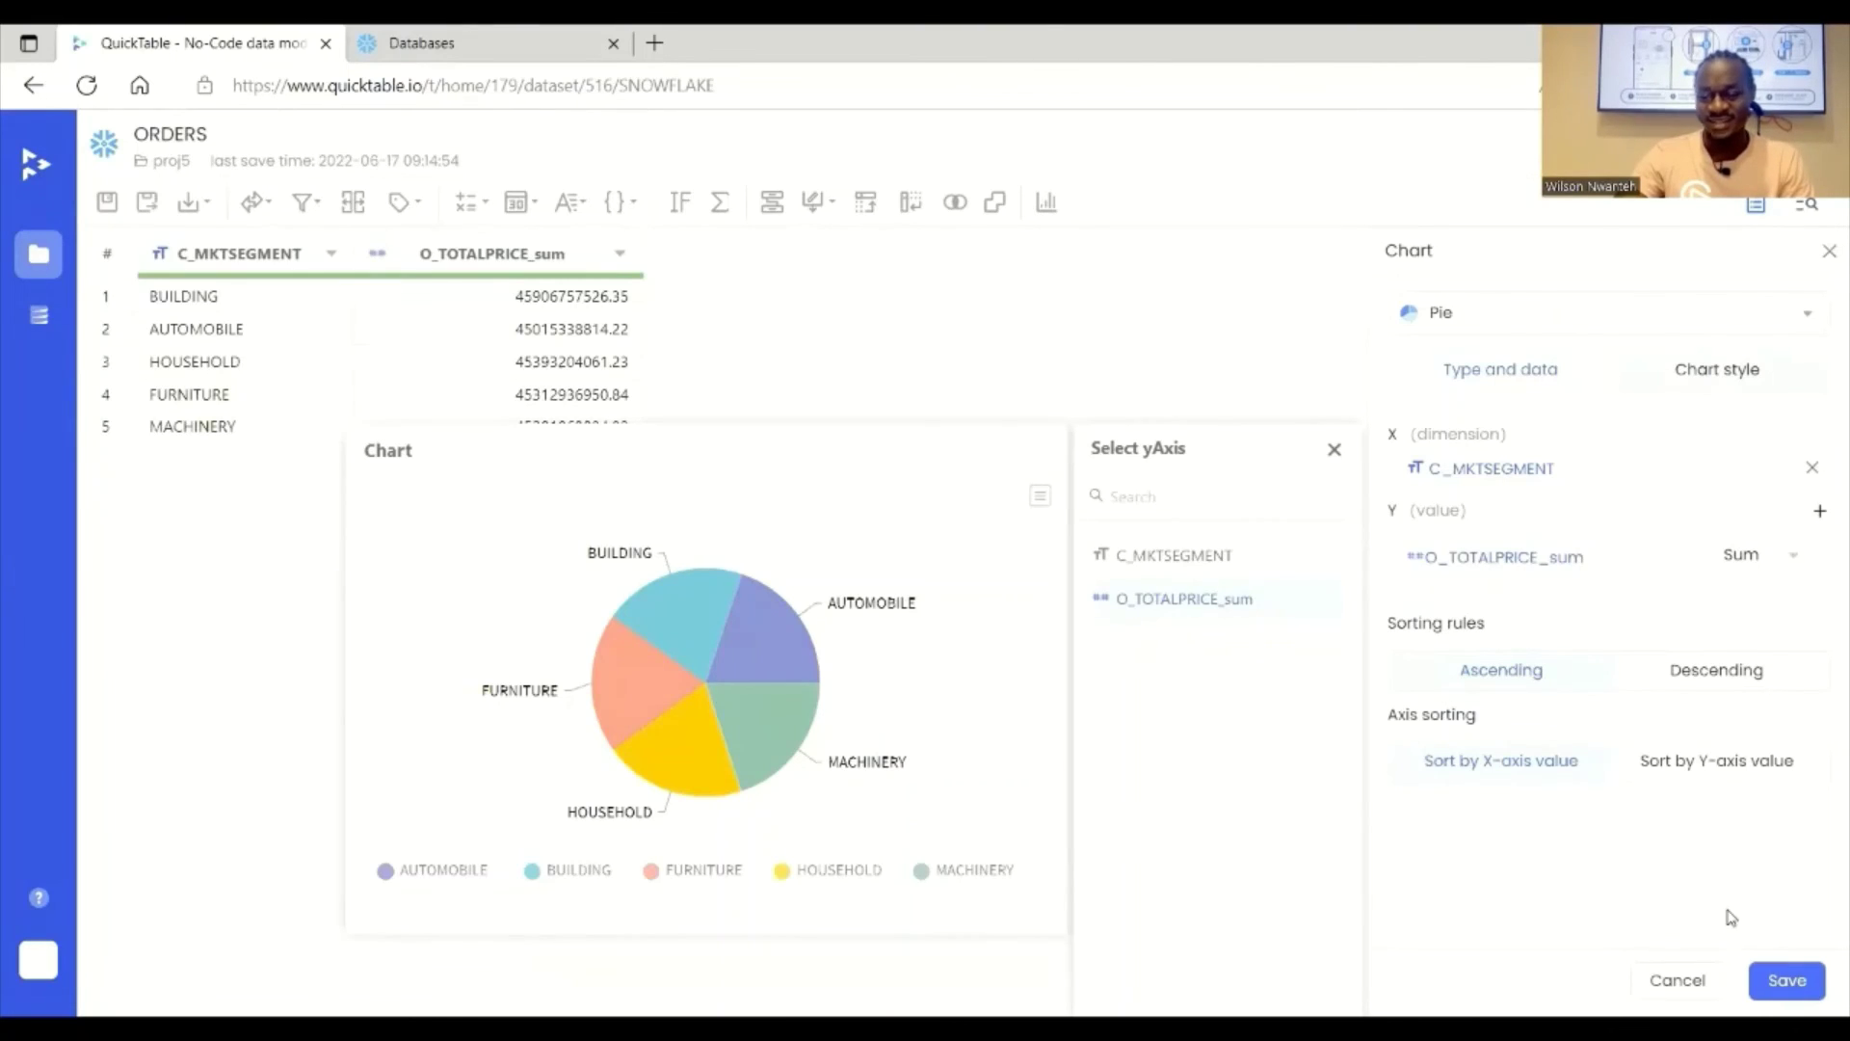
pyautogui.click(1785, 981)
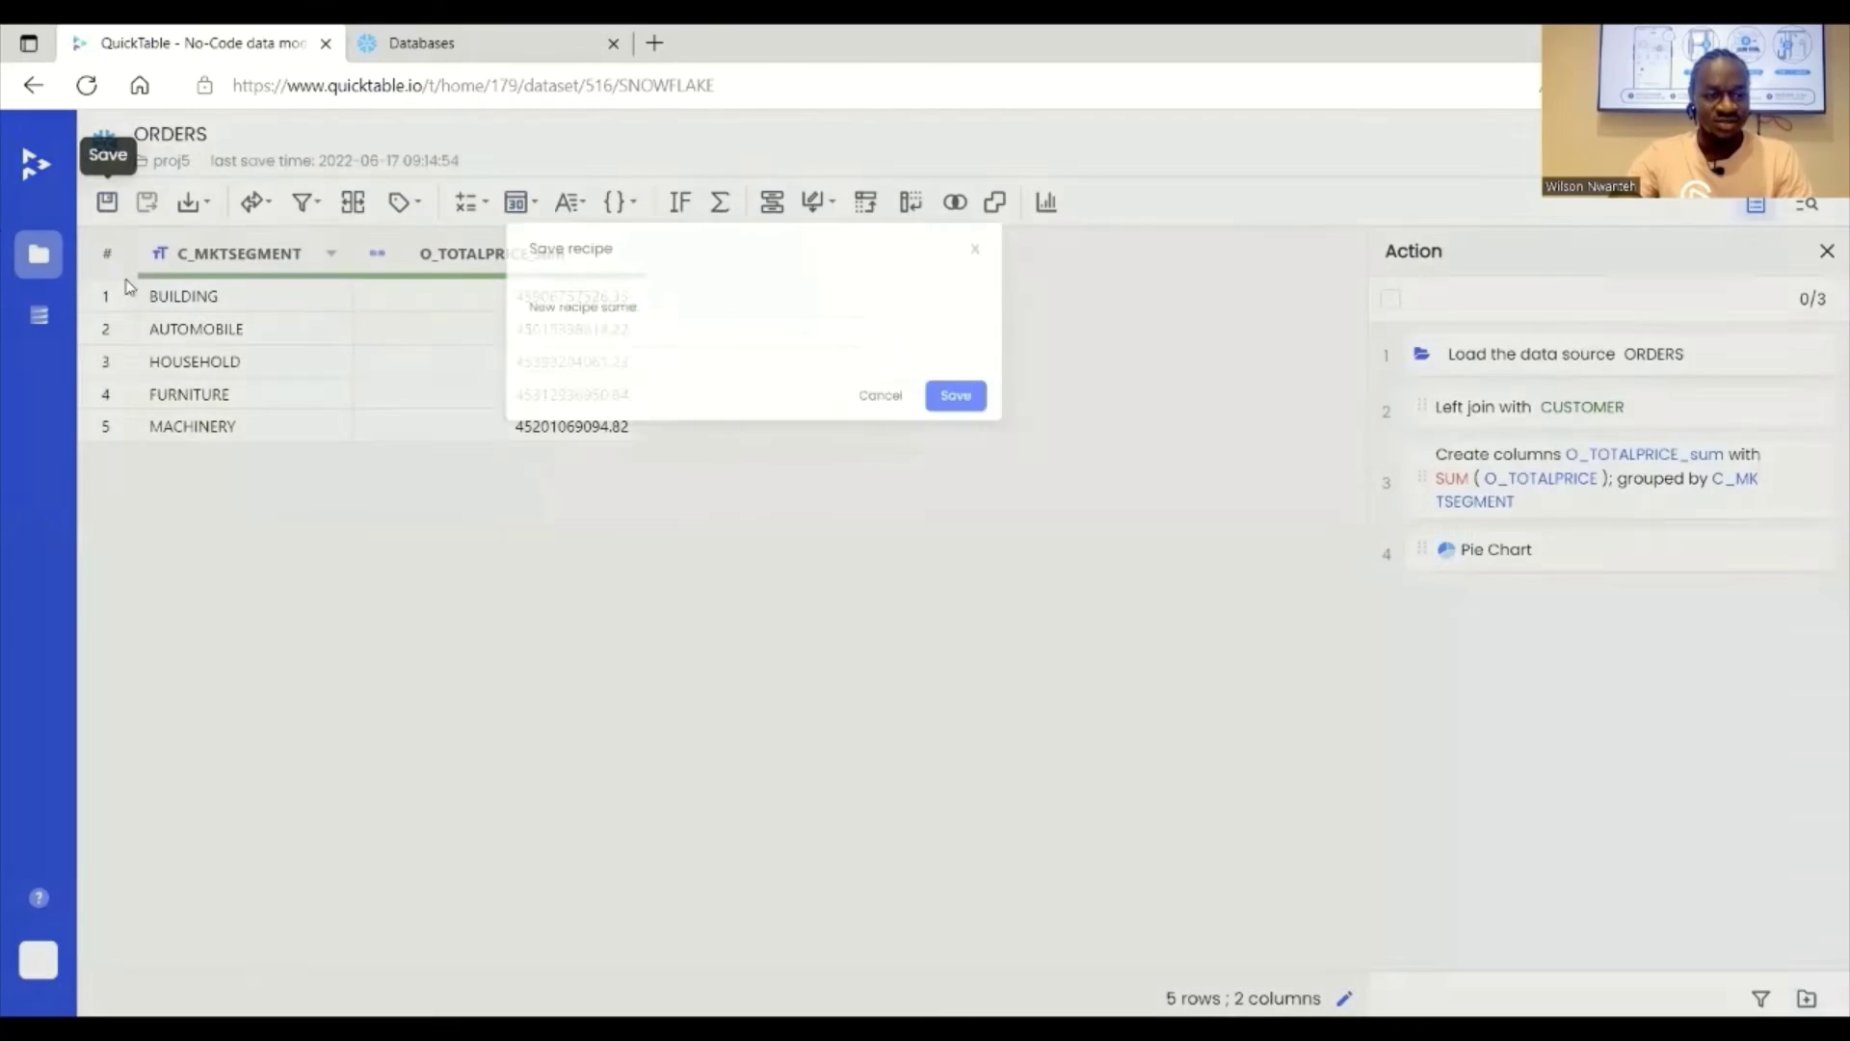
# Step: Save the actions as a new recipe named script1
pyautogui.click(107, 201)
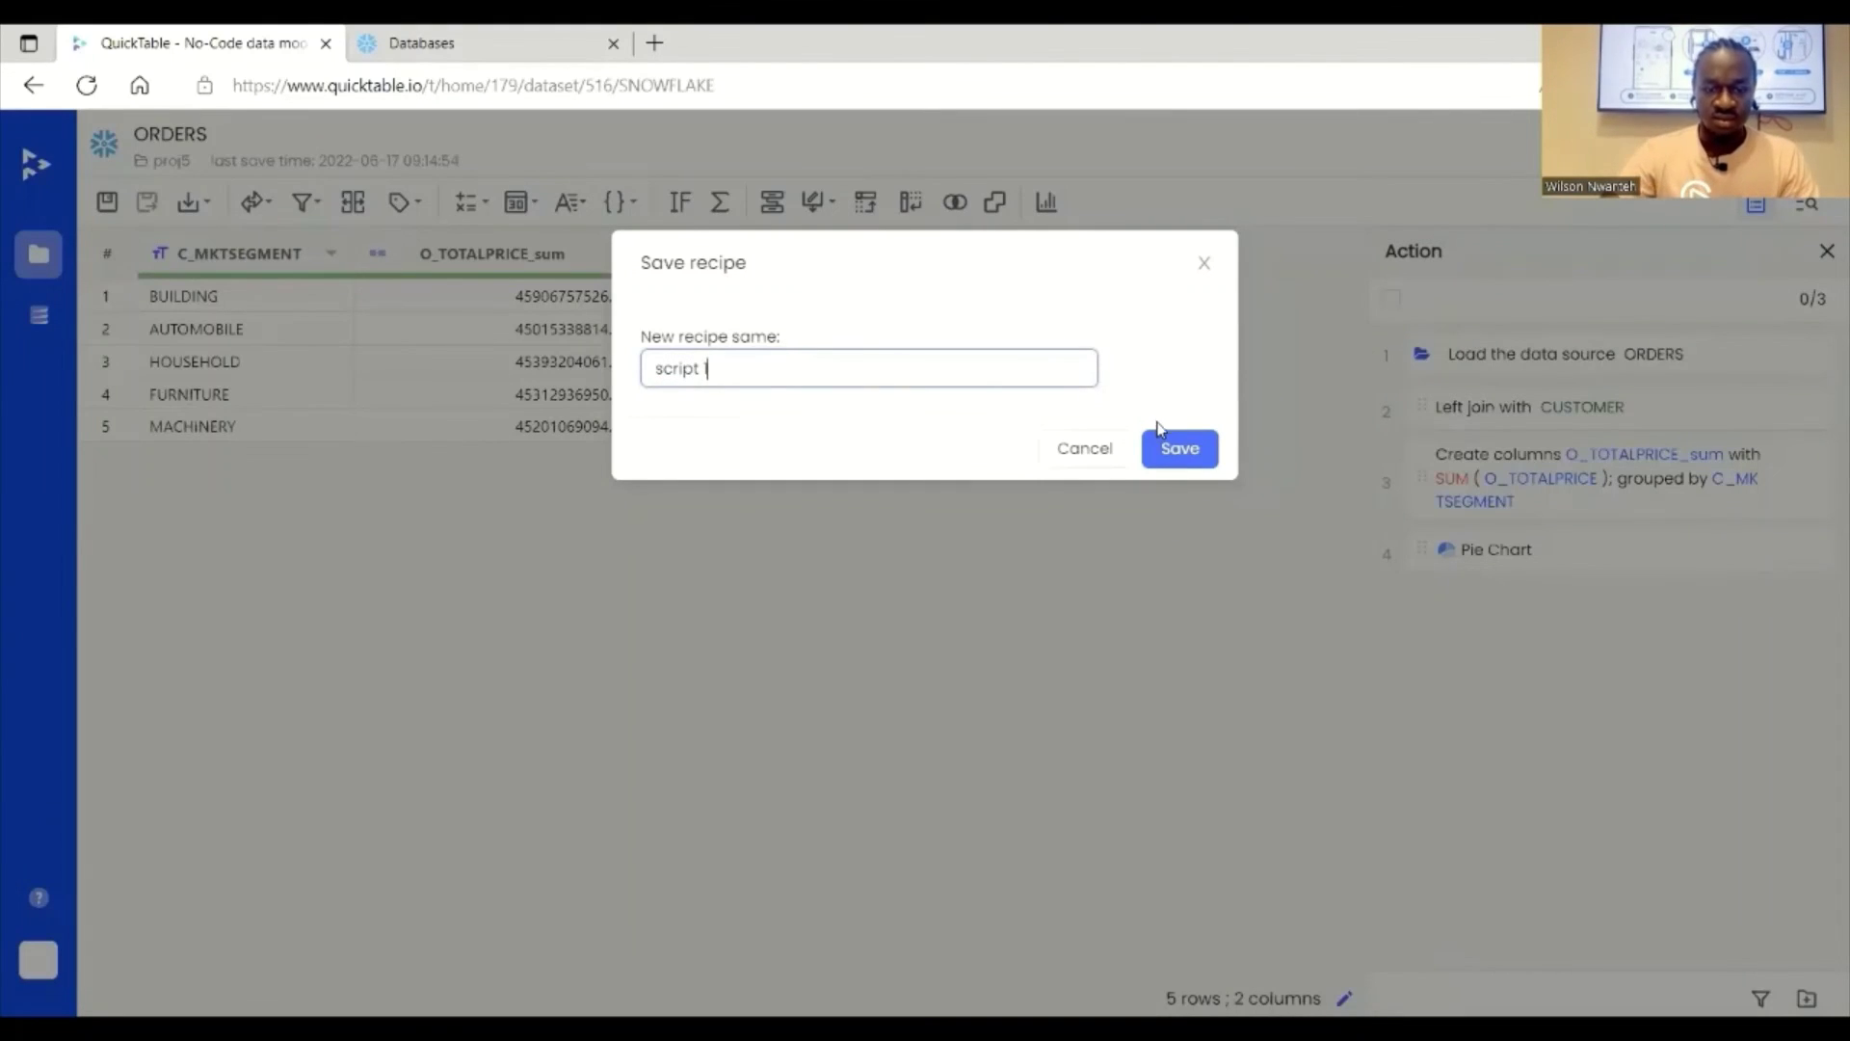
pyautogui.write('1')
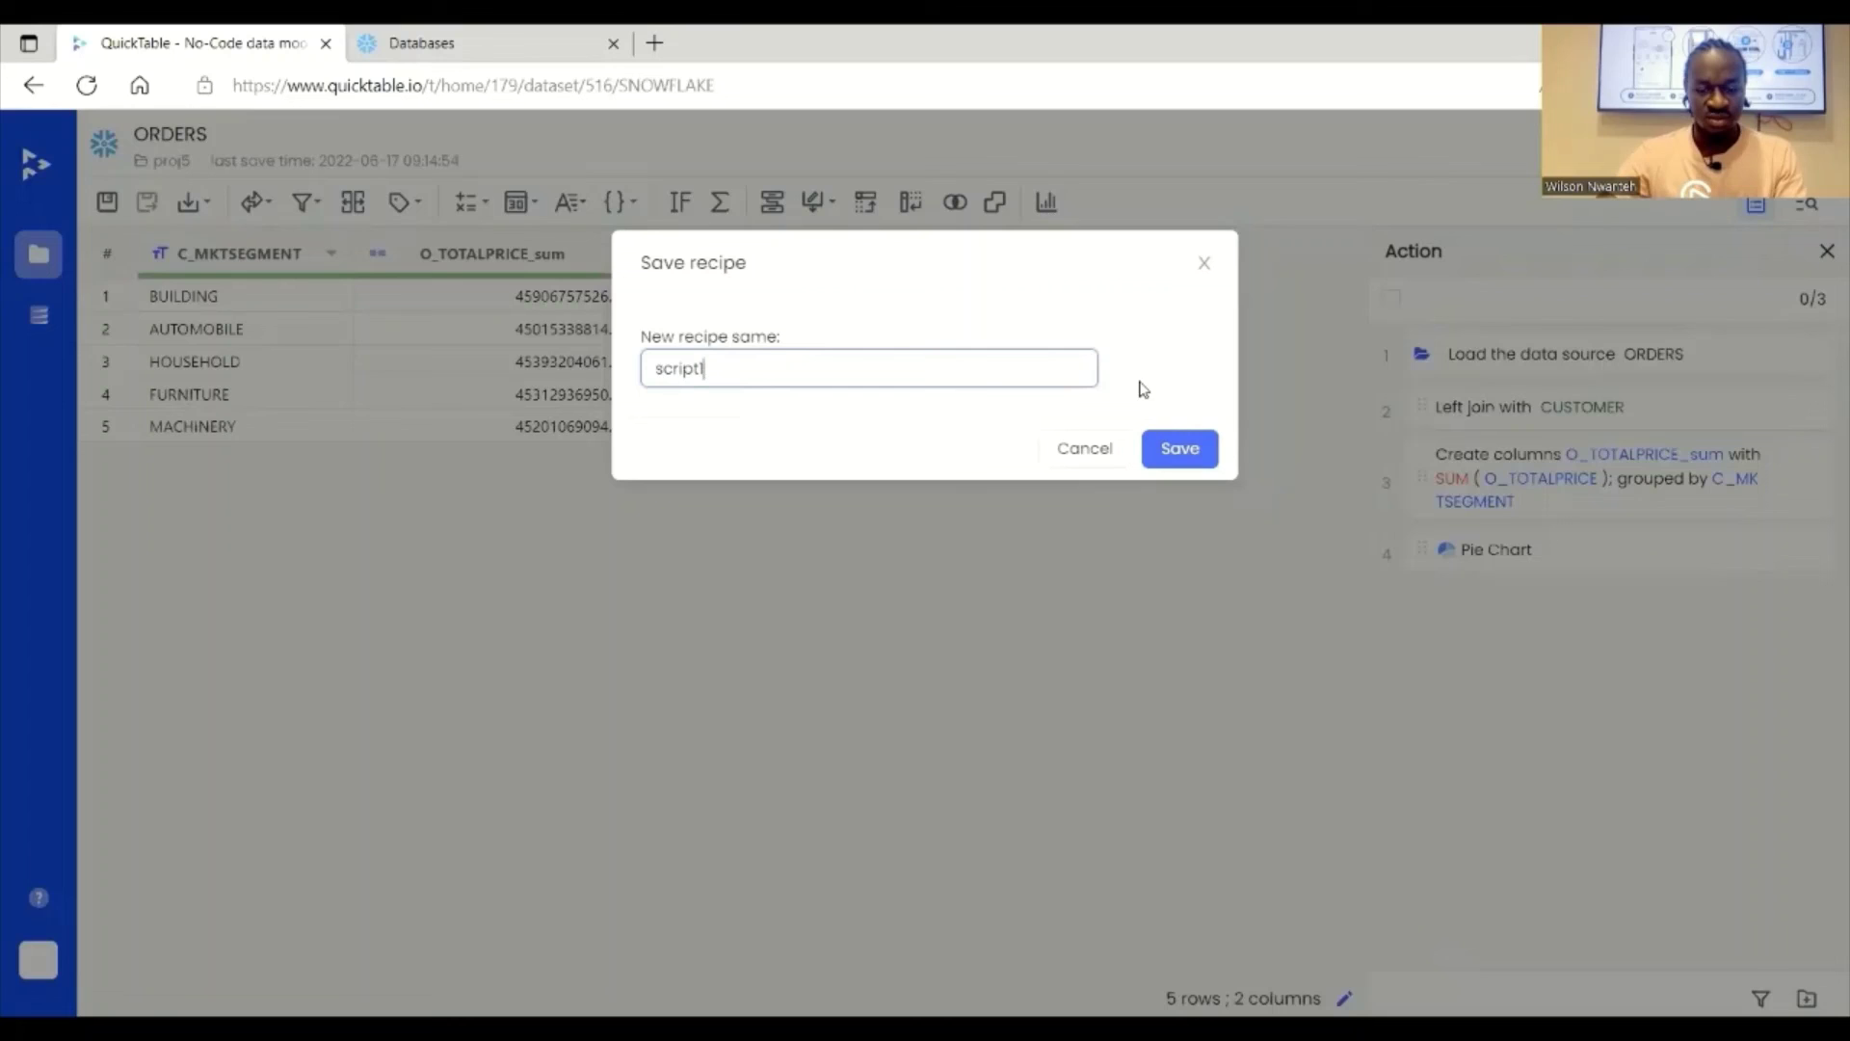
pyautogui.click(1192, 448)
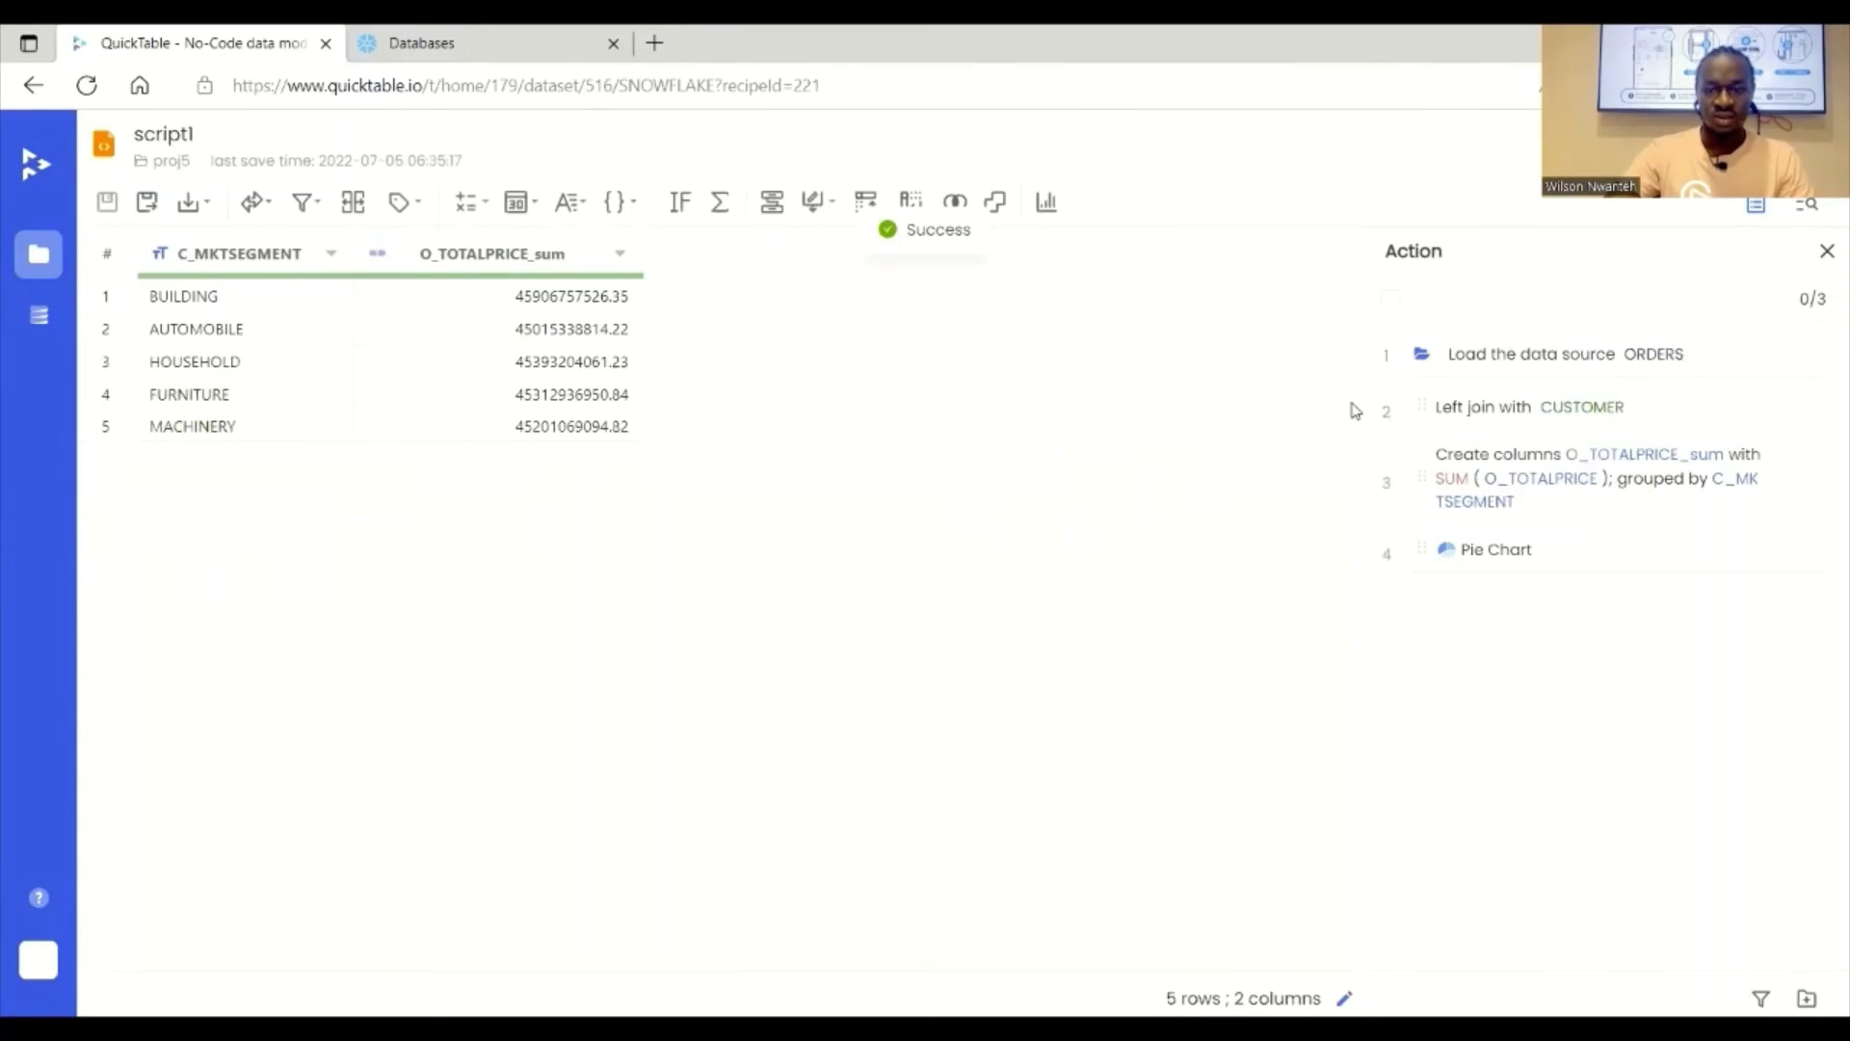
# Step: Select all recipe actions and examine their generated SQL query for the maxcompute data warehouse
pyautogui.click(1390, 298)
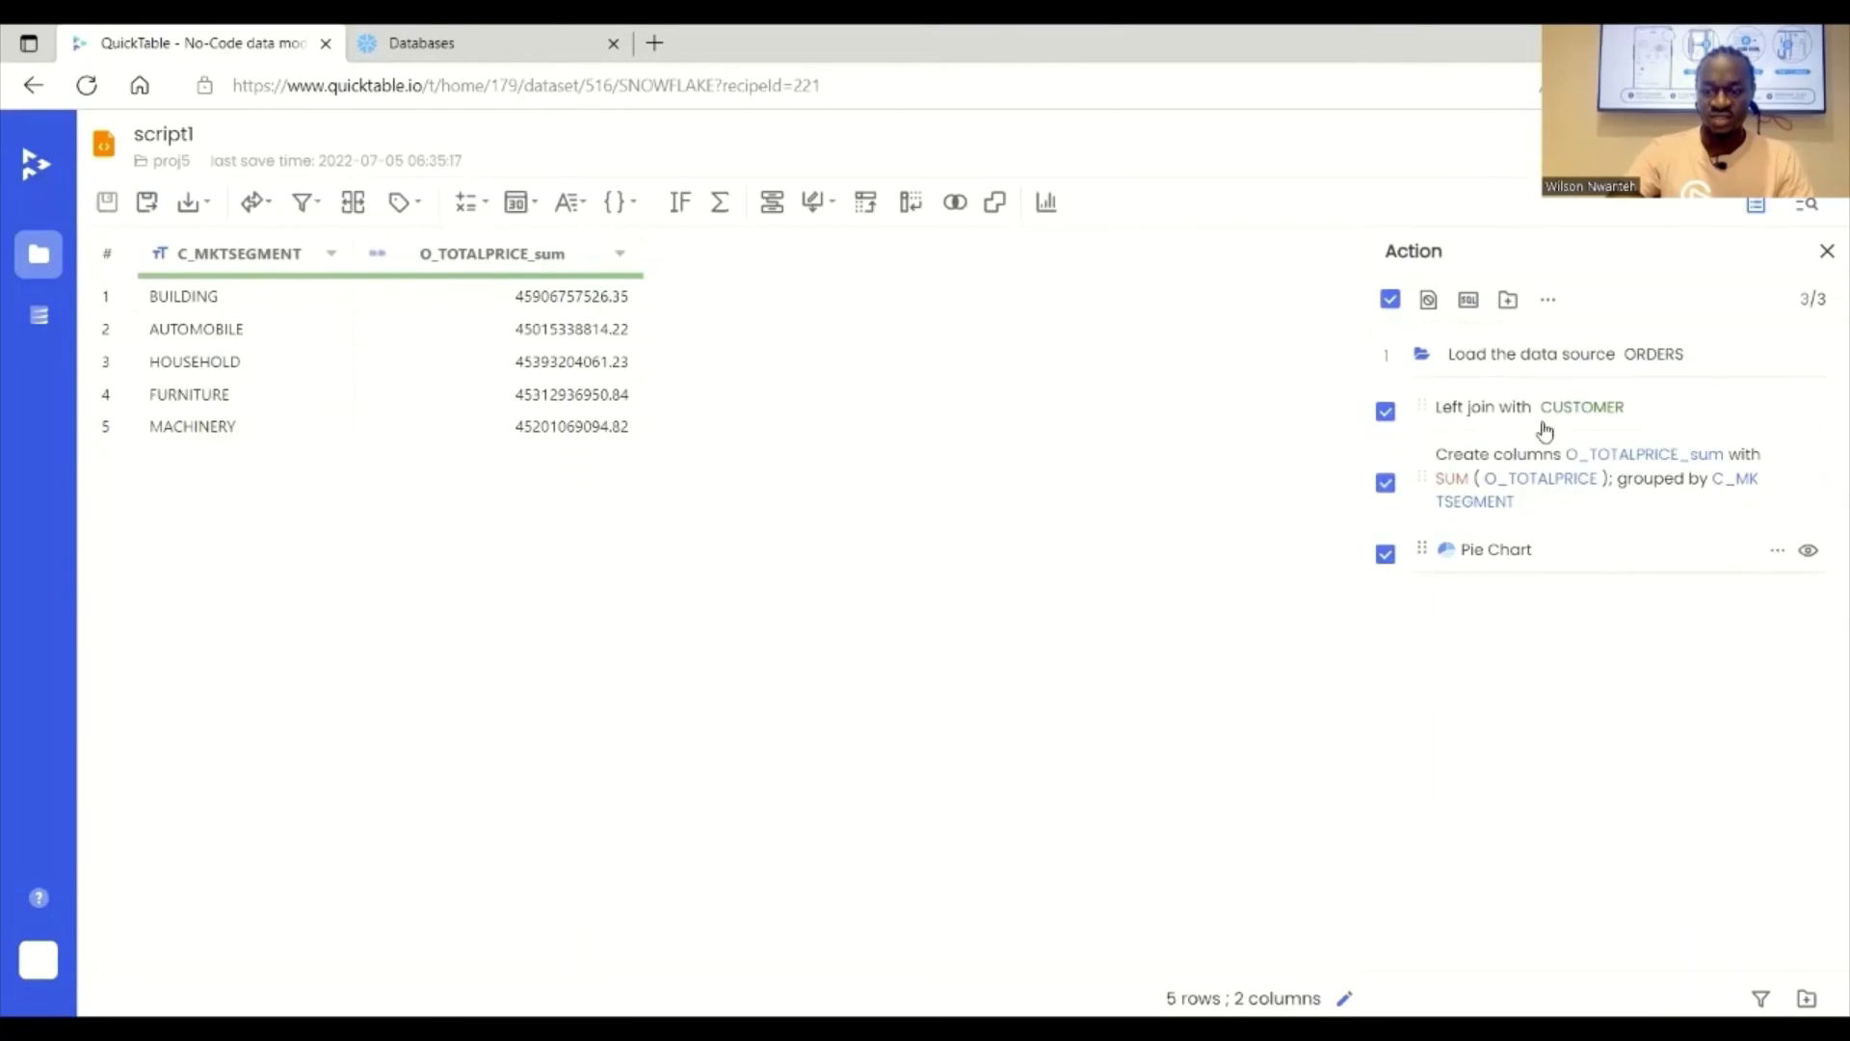
pyautogui.click(1466, 301)
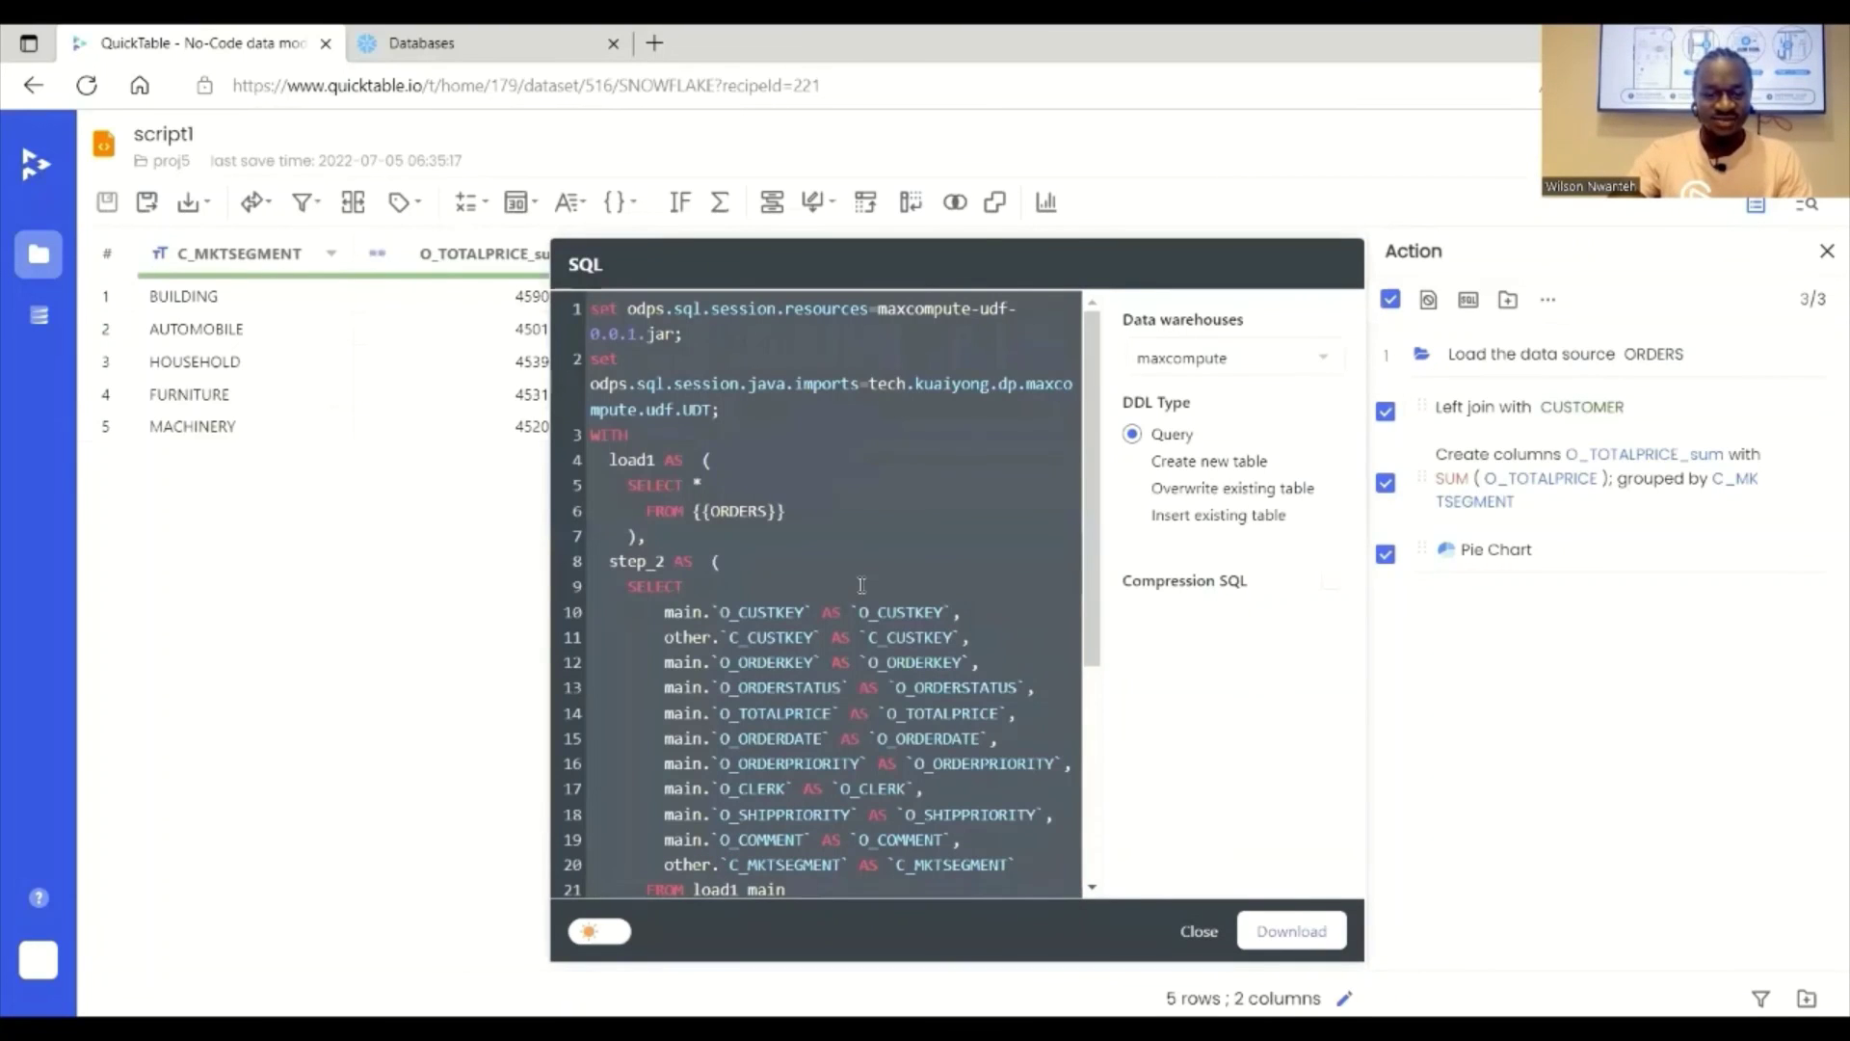
pyautogui.scroll(-4, 861, 585)
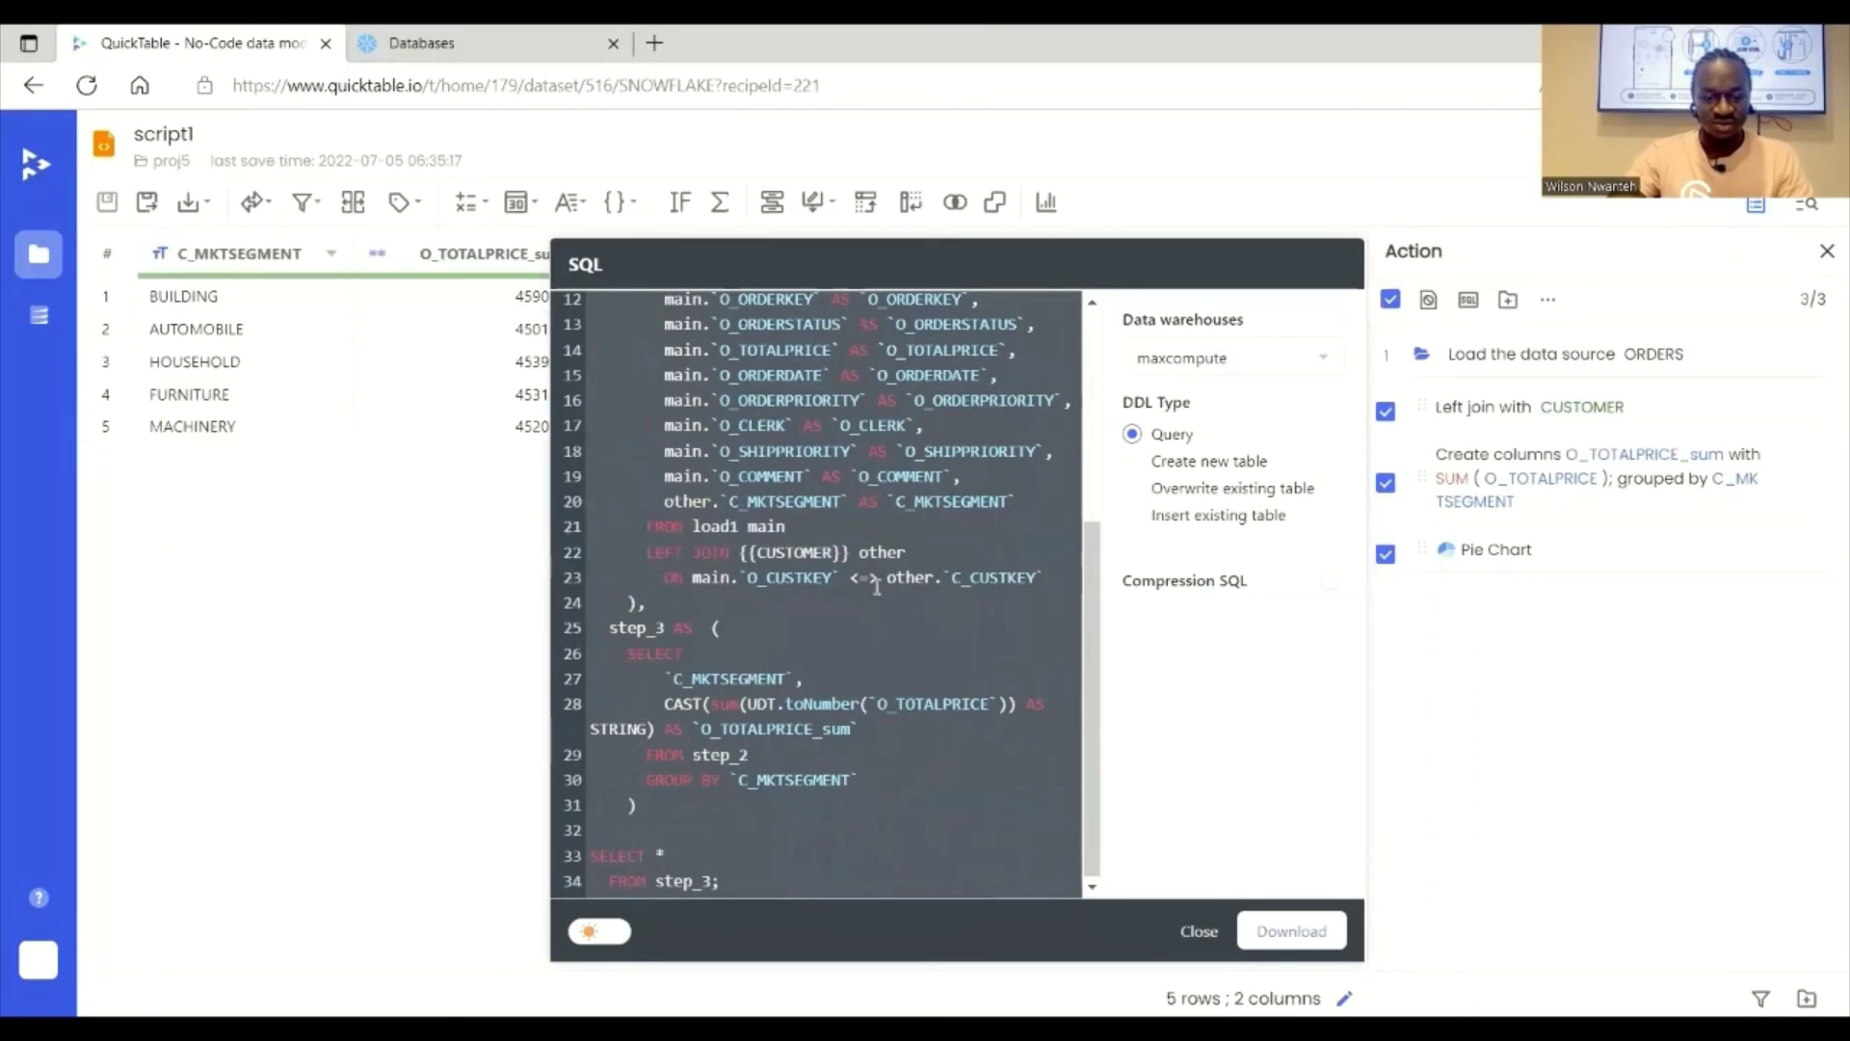
pyautogui.scroll(4, 878, 690)
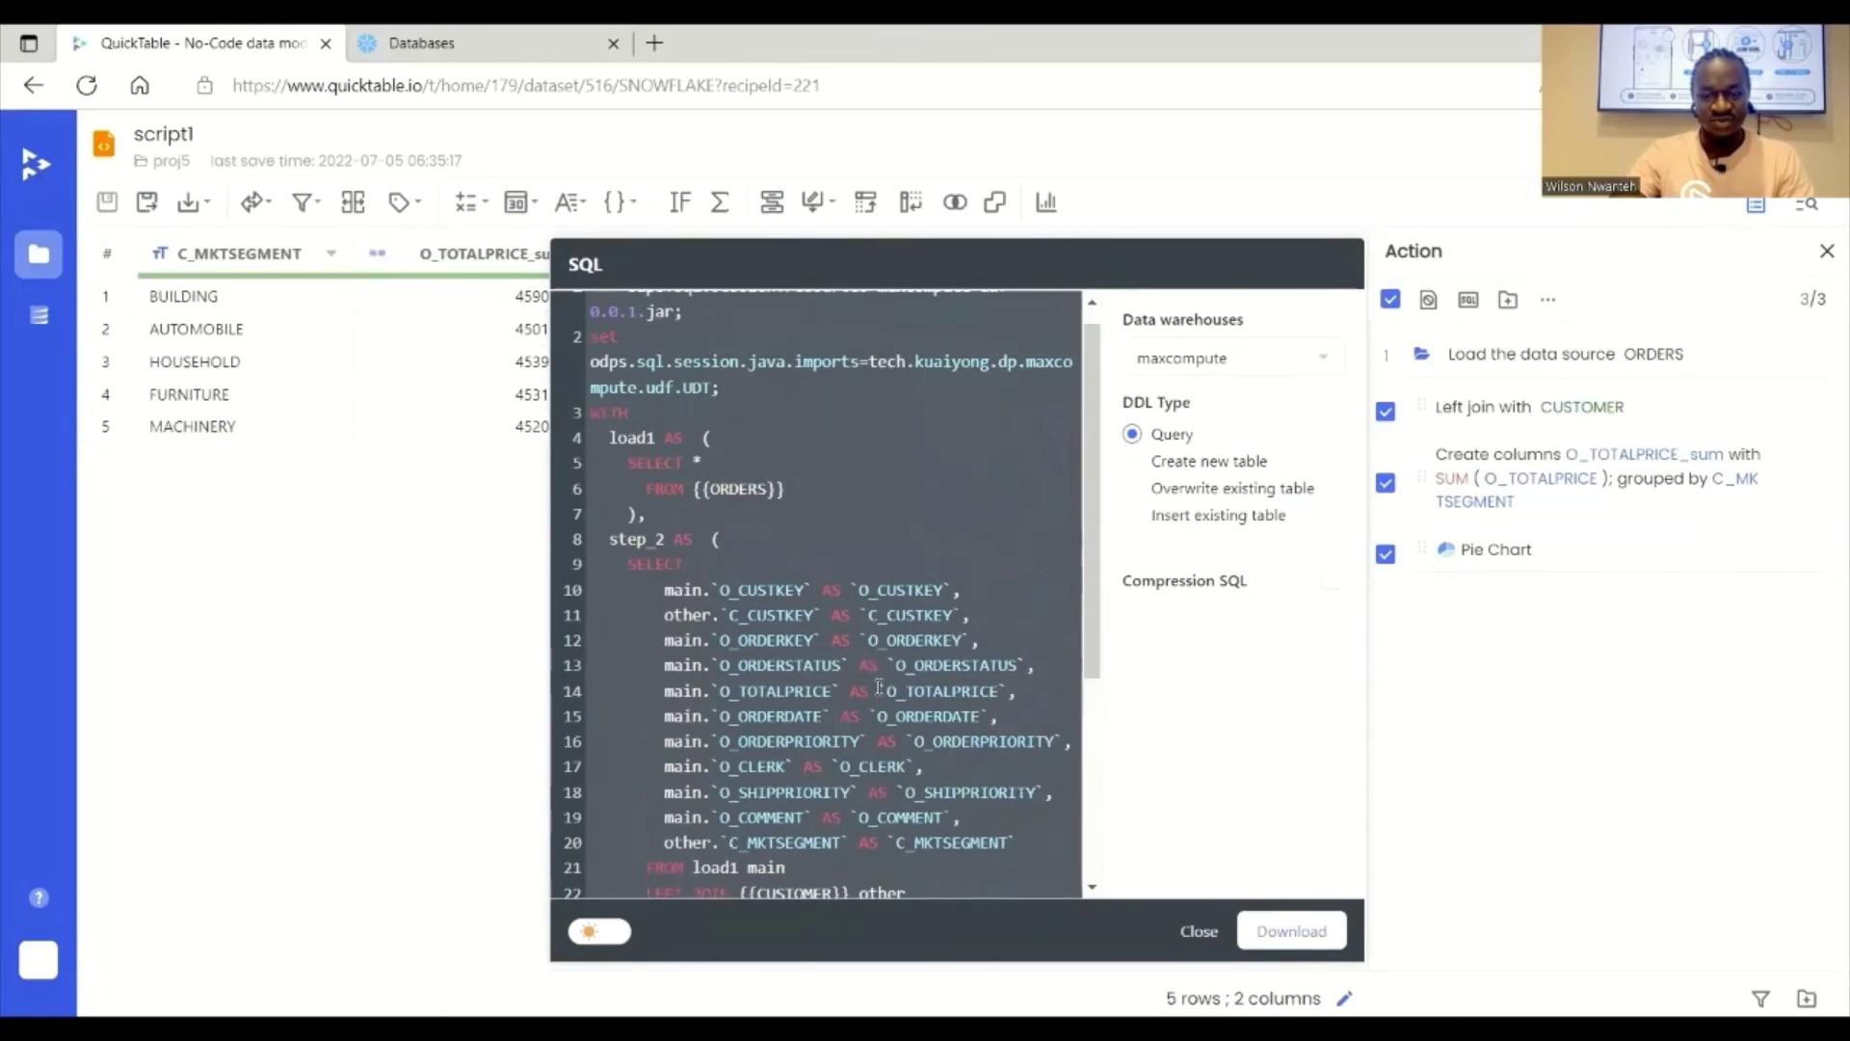